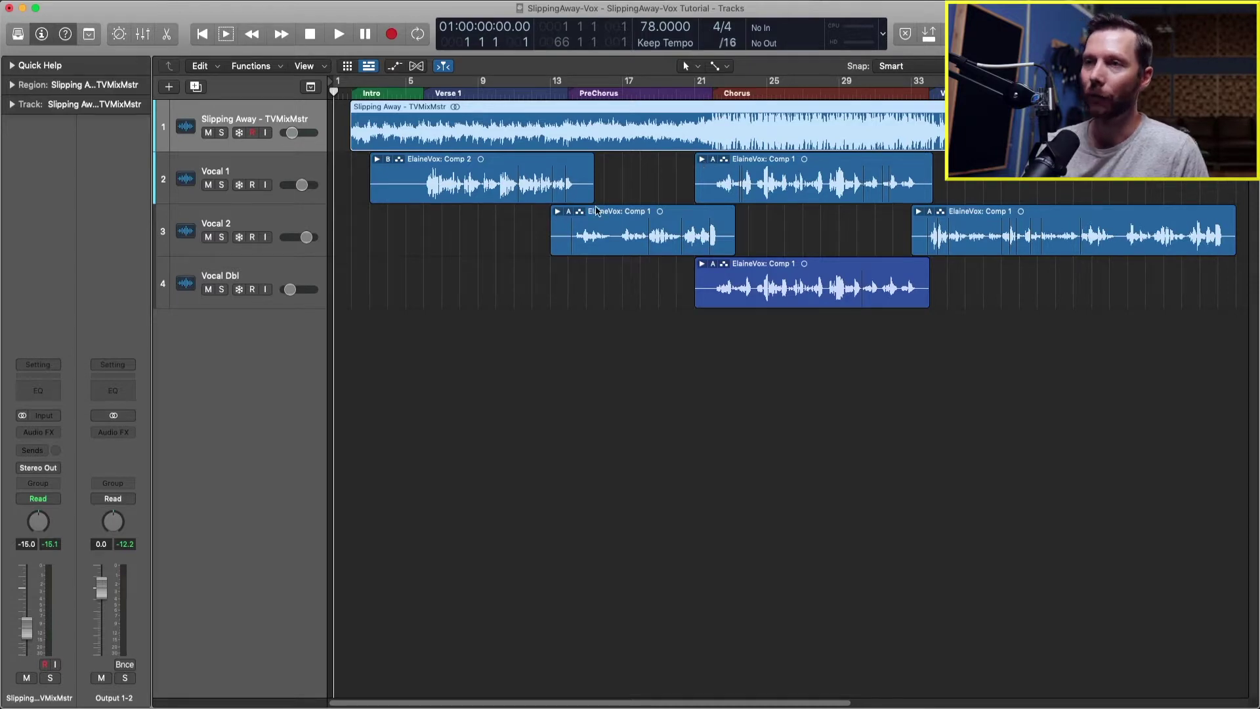
- Expand the Vocal 2 take folder to view its takes, then collapse it back to Comp 1
{"action": "left_click", "coordinate": [557, 213]}
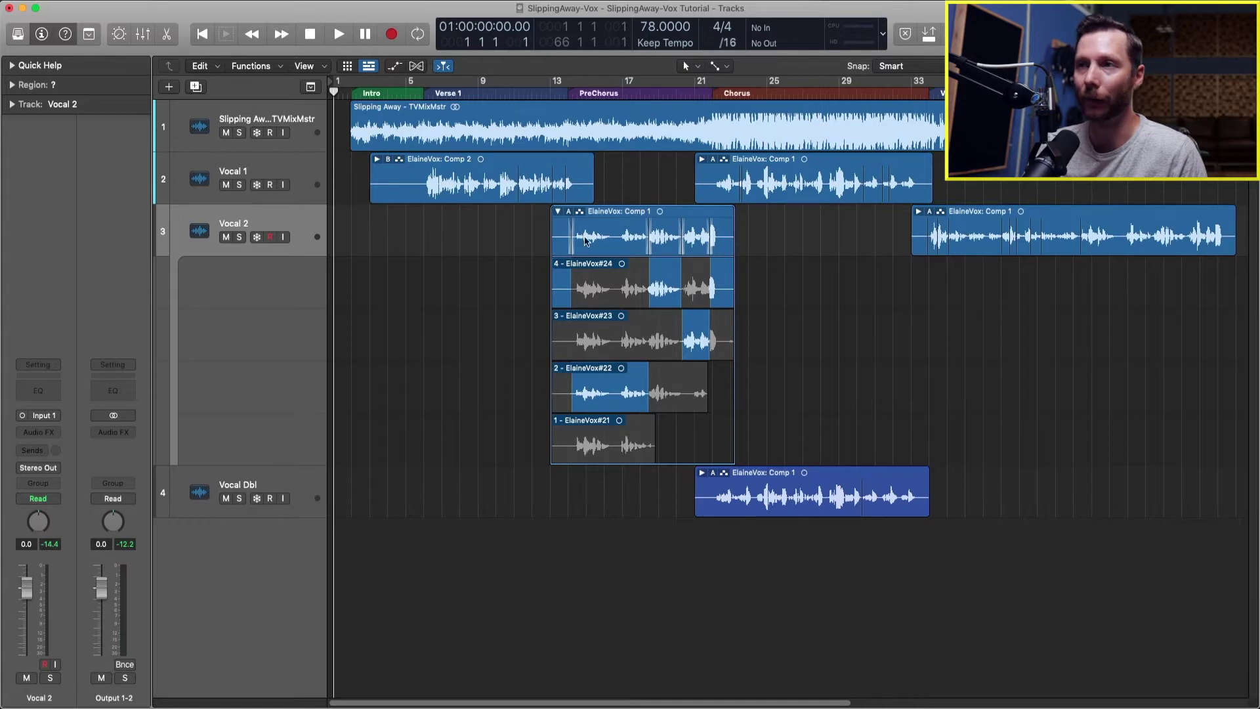
{"action": "left_click", "coordinate": [558, 212]}
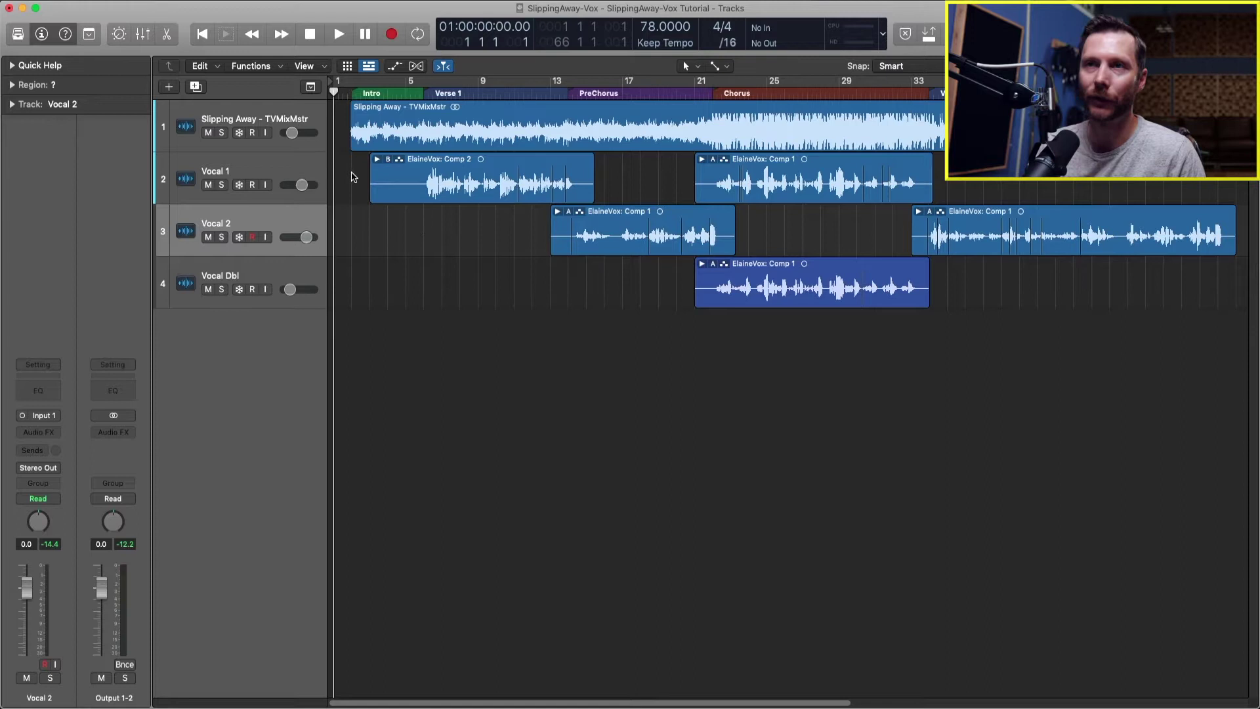
- Create a new audio track, Audio 1, using Input 1 as its input
{"action": "left_click", "coordinate": [169, 88]}
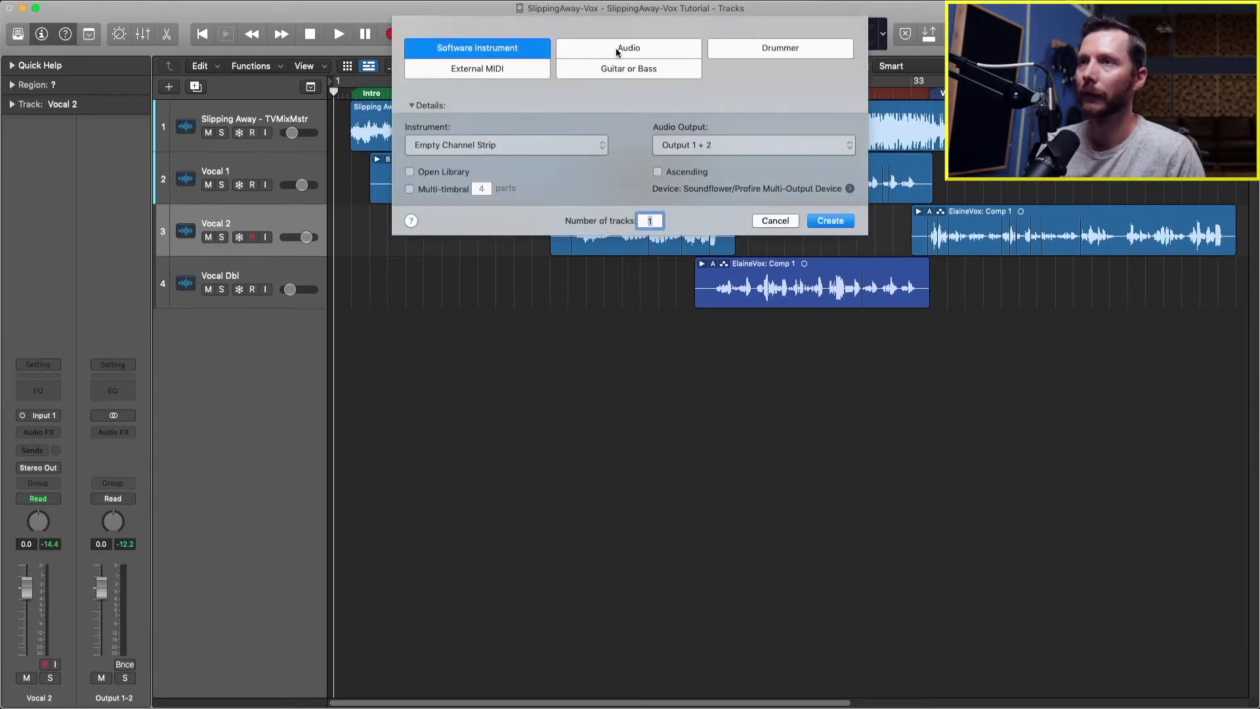
{"action": "left_click", "coordinate": [616, 48]}
{"action": "left_click", "coordinate": [489, 145]}
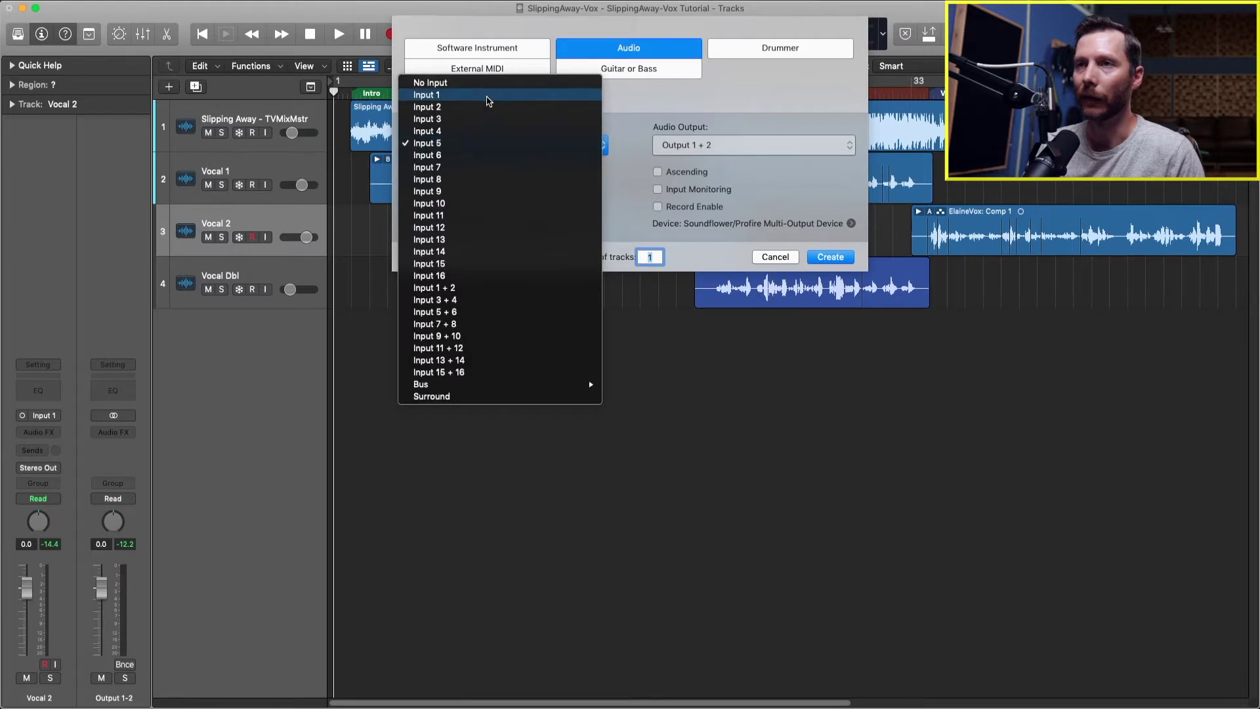
{"action": "left_click", "coordinate": [487, 100]}
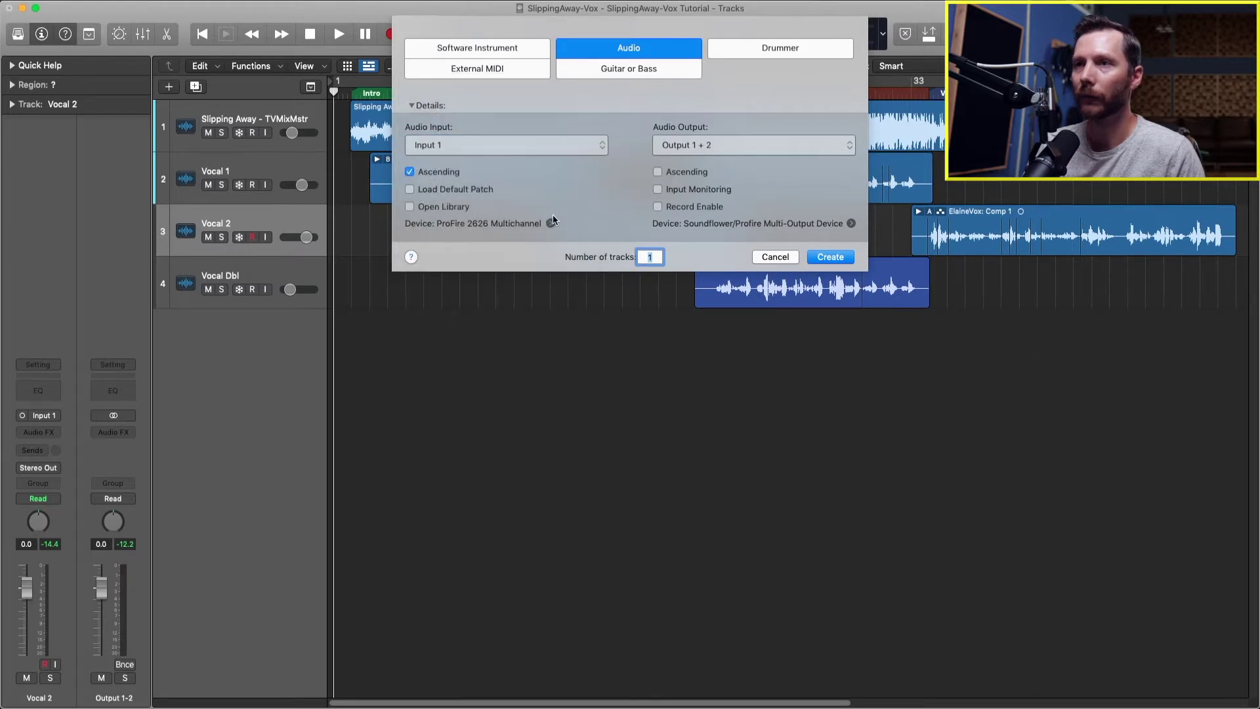
{"action": "left_click", "coordinate": [828, 257]}
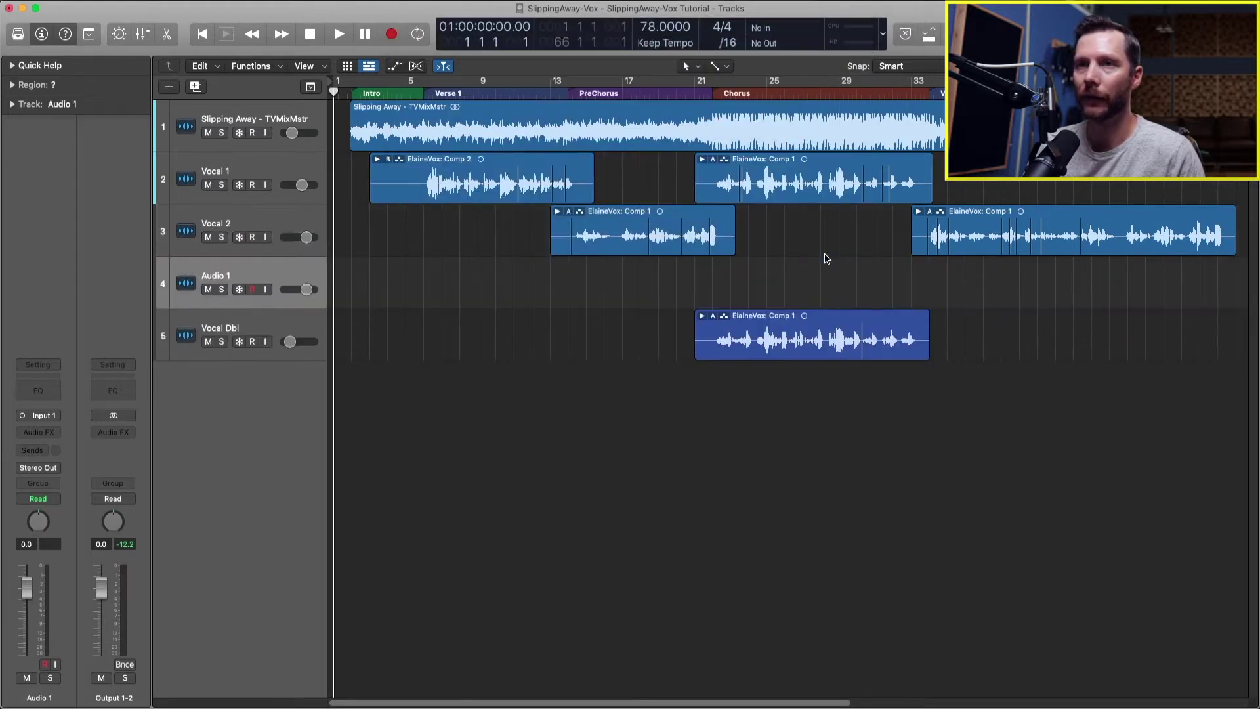
- Mute, record-enable and solo the Audio 1 track
{"action": "left_click", "coordinate": [208, 290]}
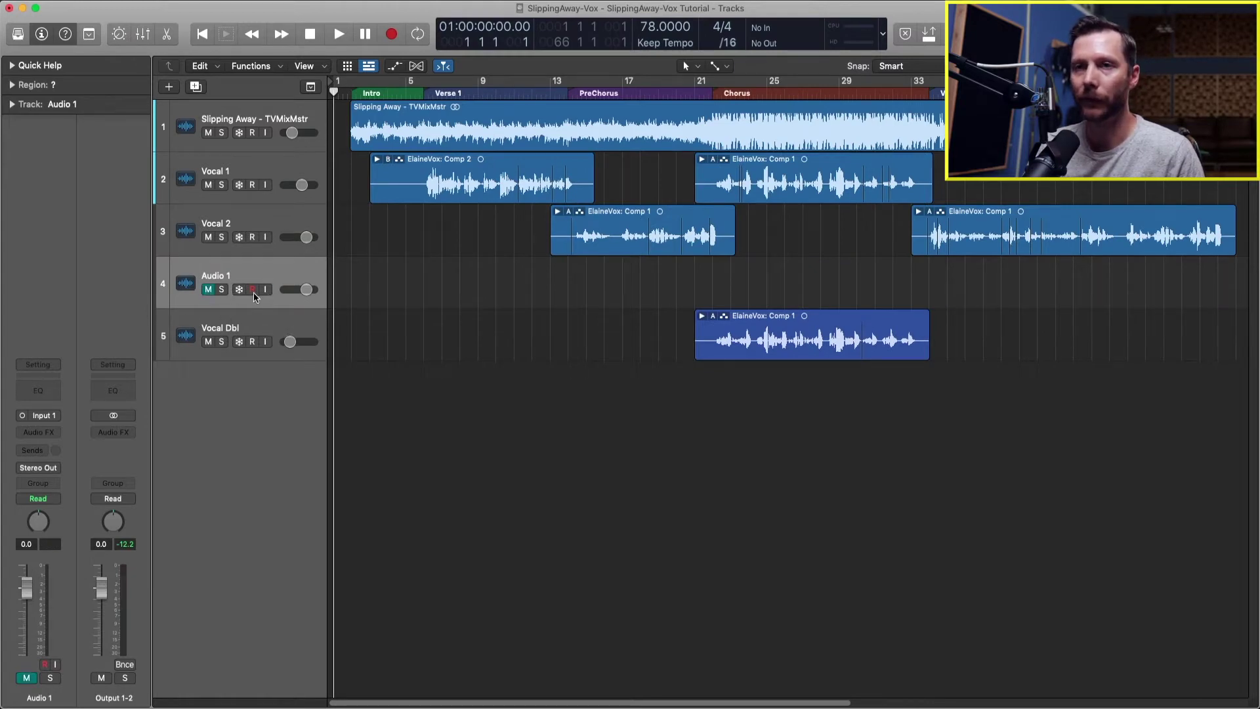
{"action": "left_click", "coordinate": [253, 290]}
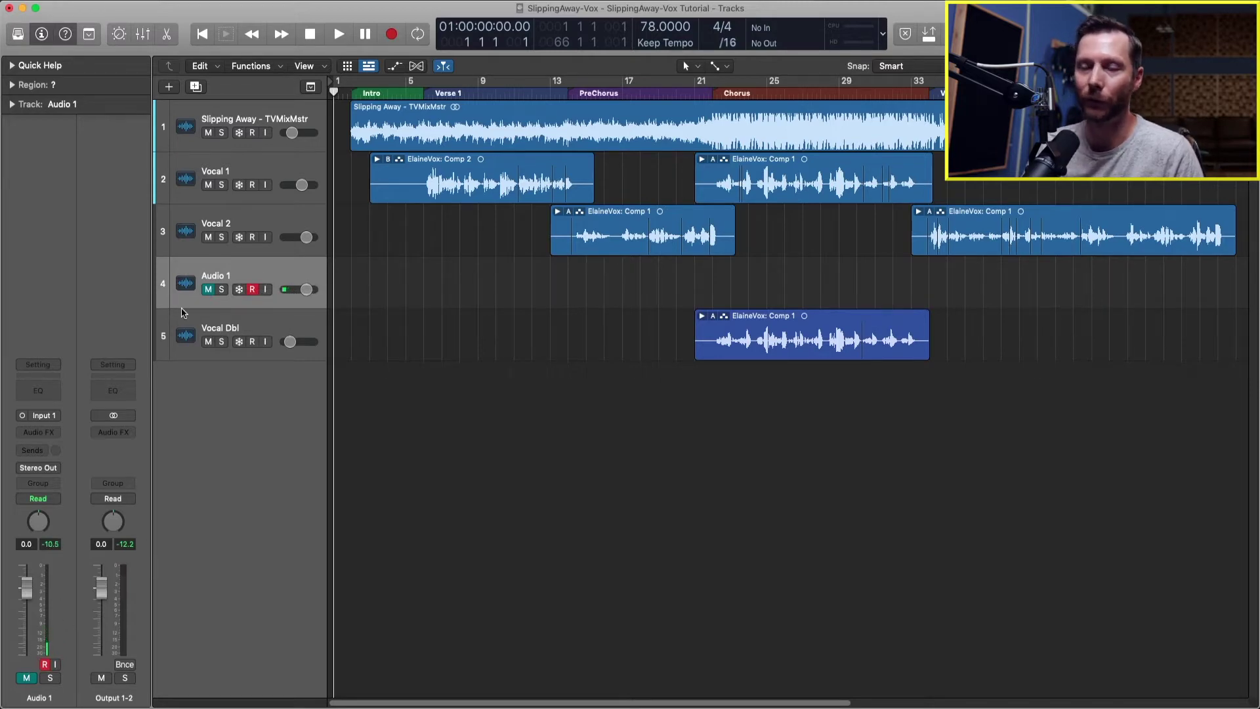
{"action": "left_click", "coordinate": [221, 289]}
- Record two passes over the Intro on Audio 1, producing Take 1 and Take 2
{"action": "key", "text": "r"}
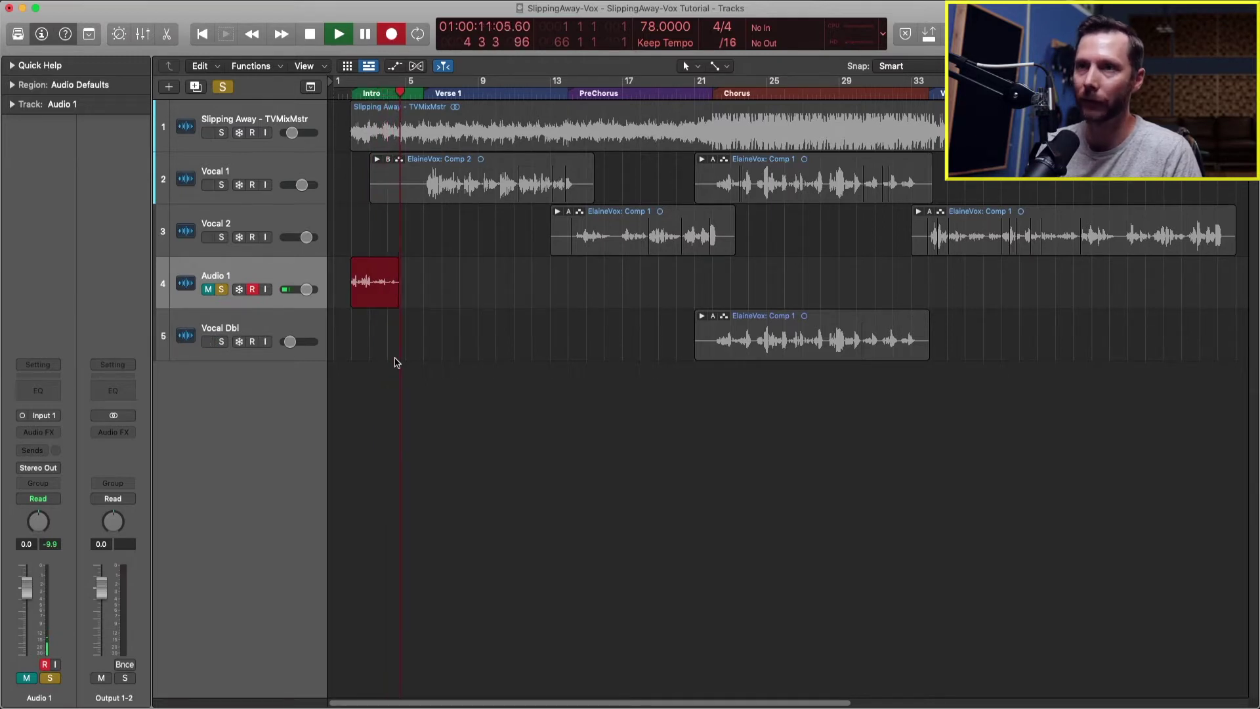
{"action": "key", "text": "space"}
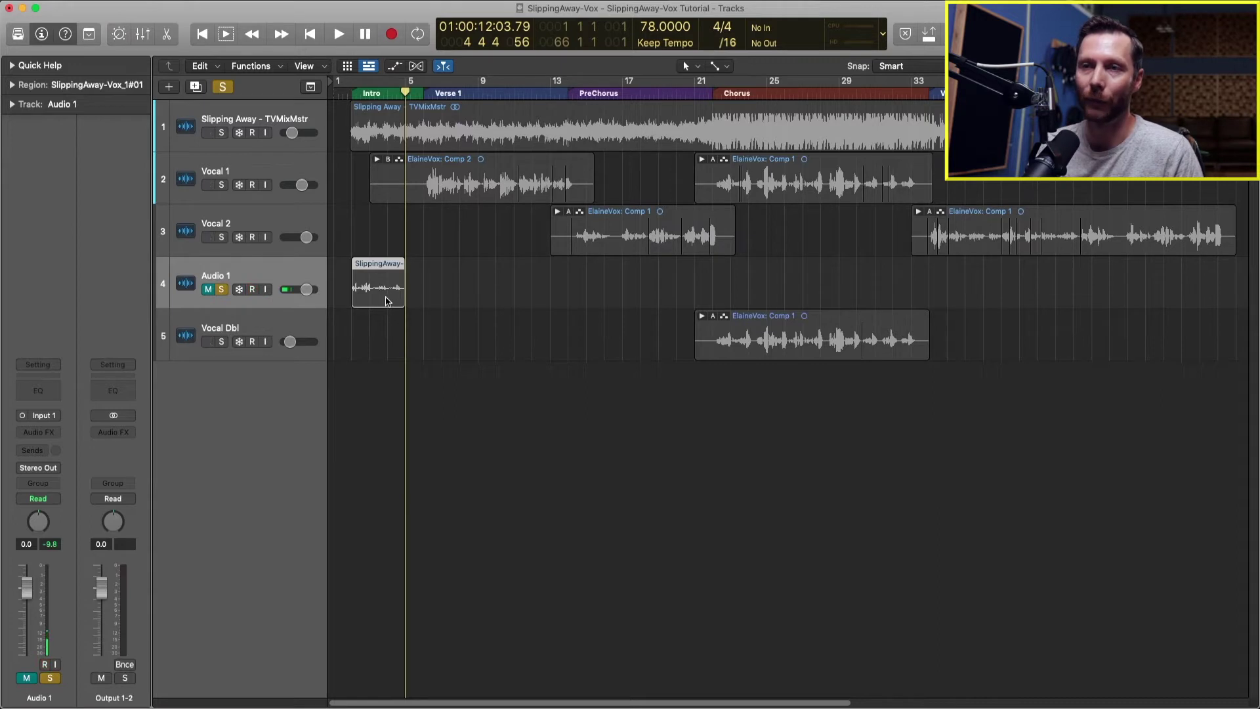
{"action": "left_click", "coordinate": [349, 93]}
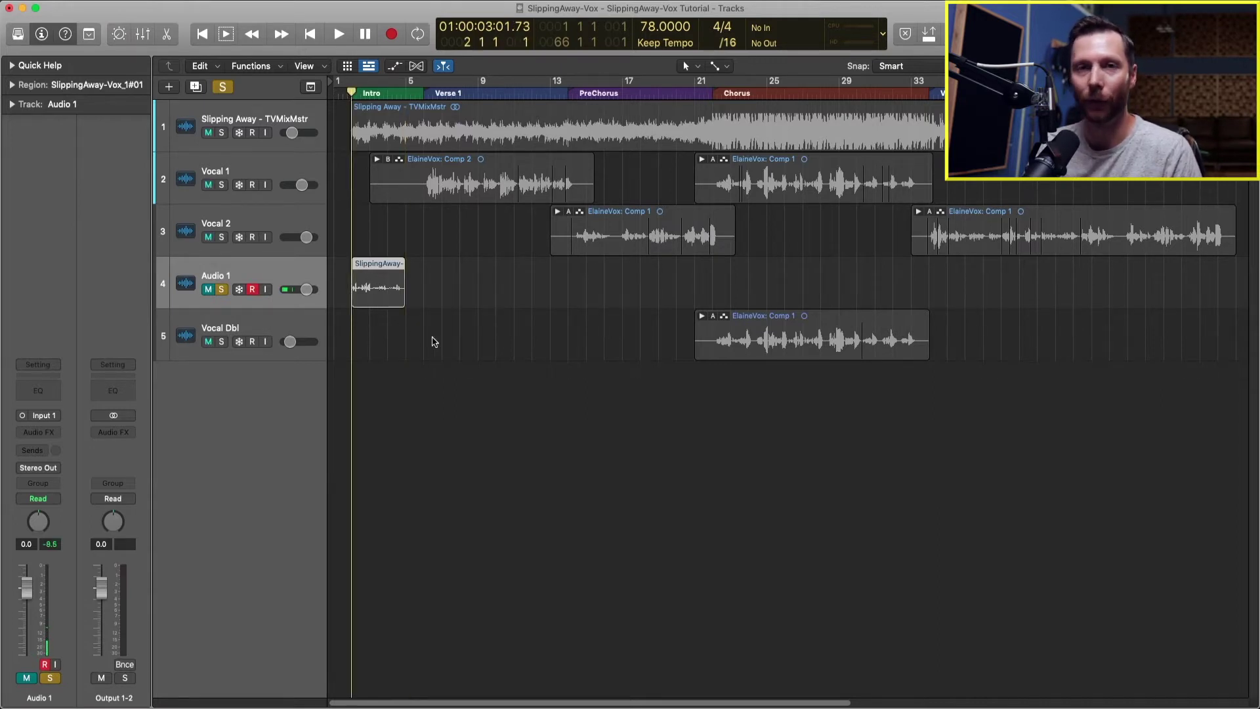
{"action": "key", "text": "r"}
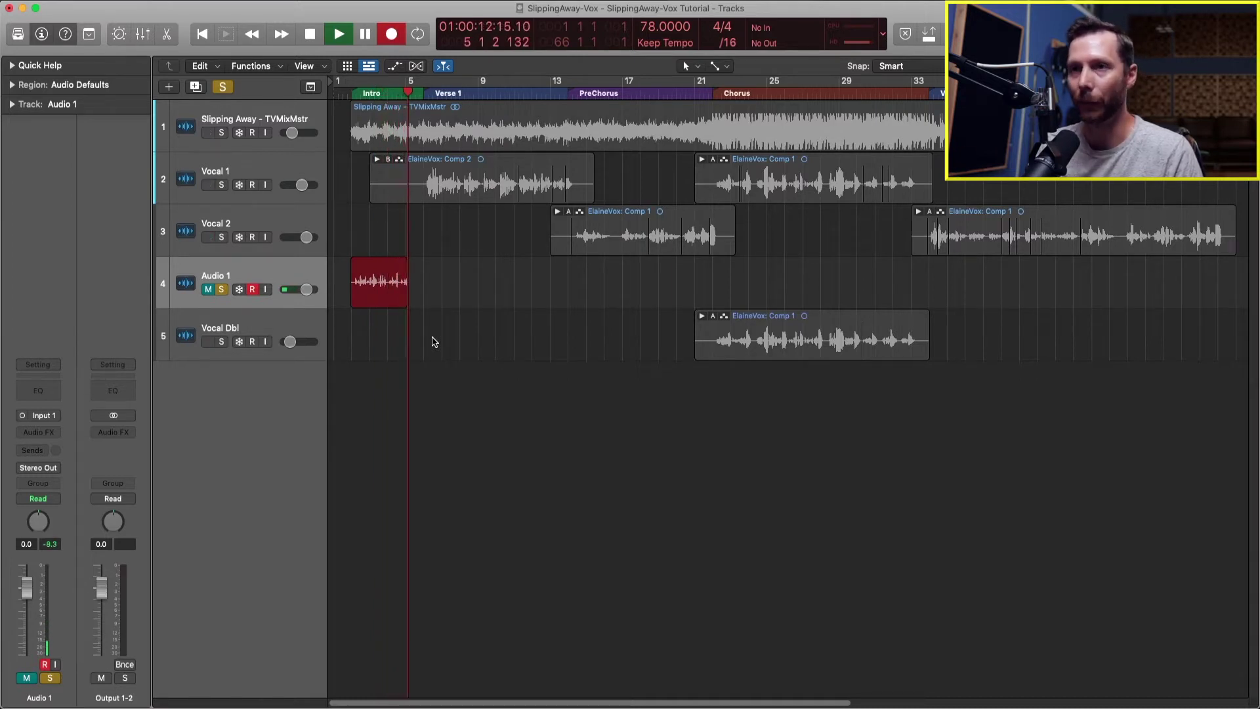
{"action": "key", "text": "space"}
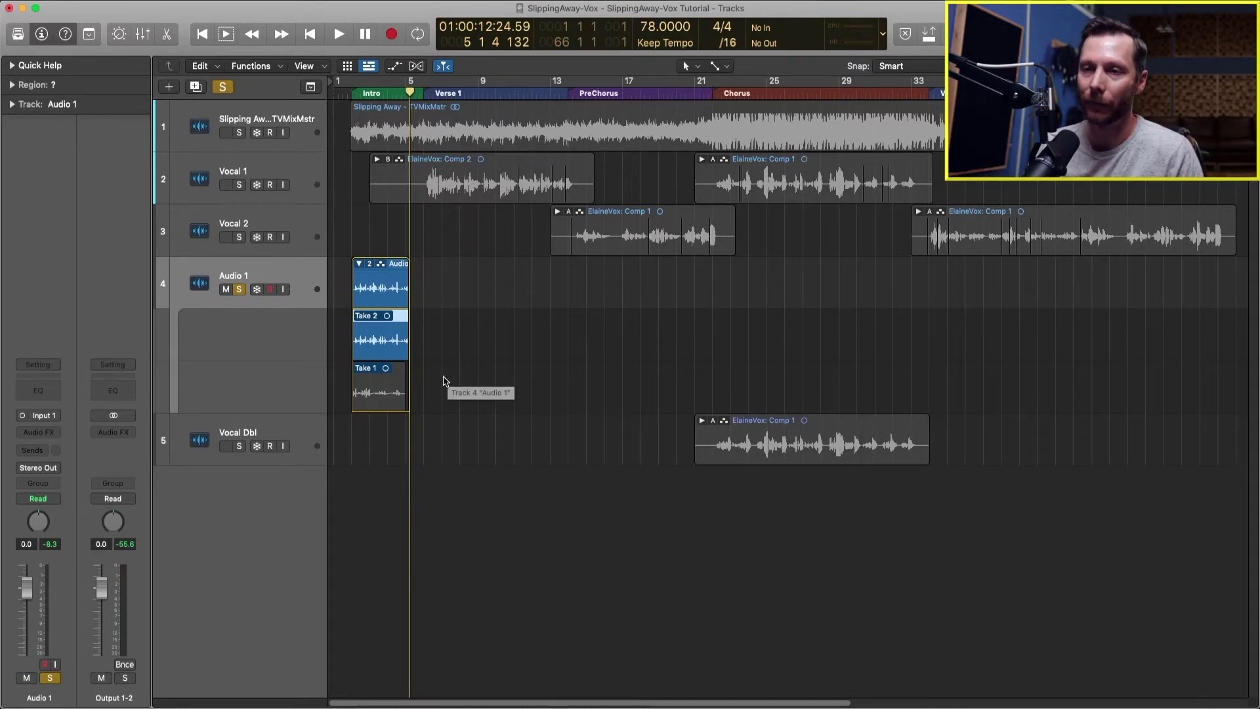
- Zoom in on the Audio 1 take folder, collapse it, then expand it to show Take 2 and Take 1
{"action": "left_click_drag", "start_coordinate": [510, 432], "coordinate": [315, 258]}
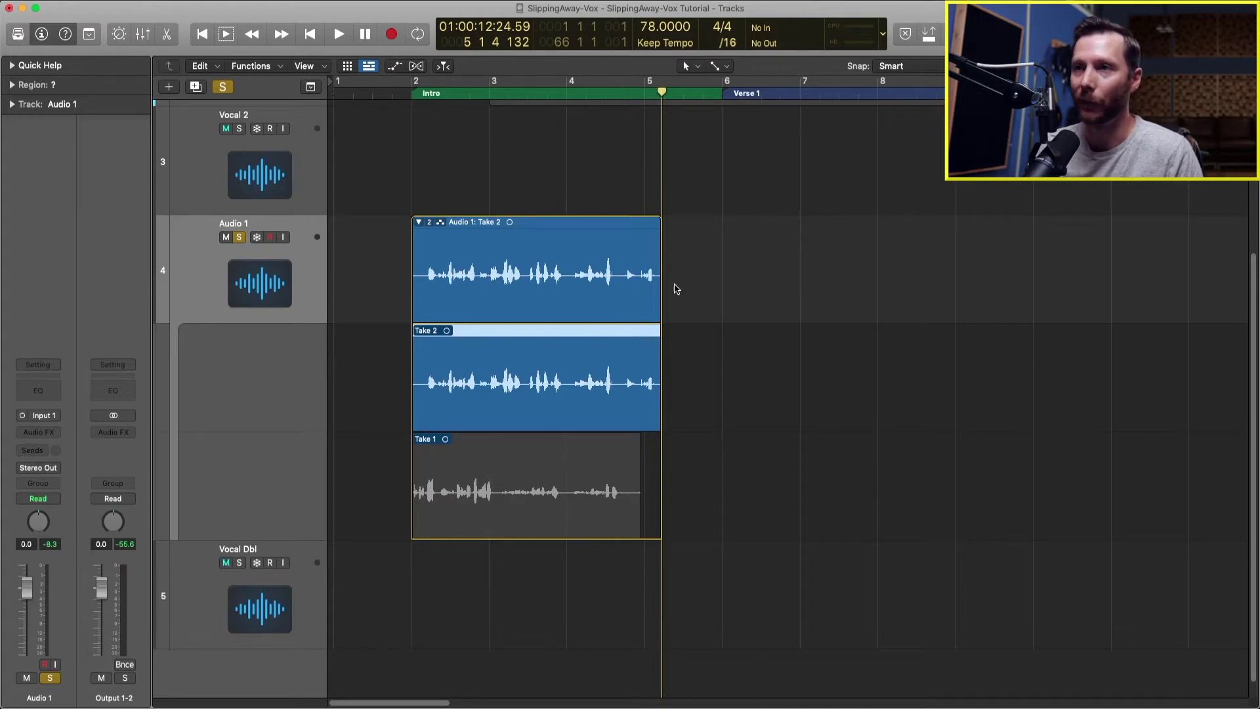
{"action": "left_click", "coordinate": [419, 223]}
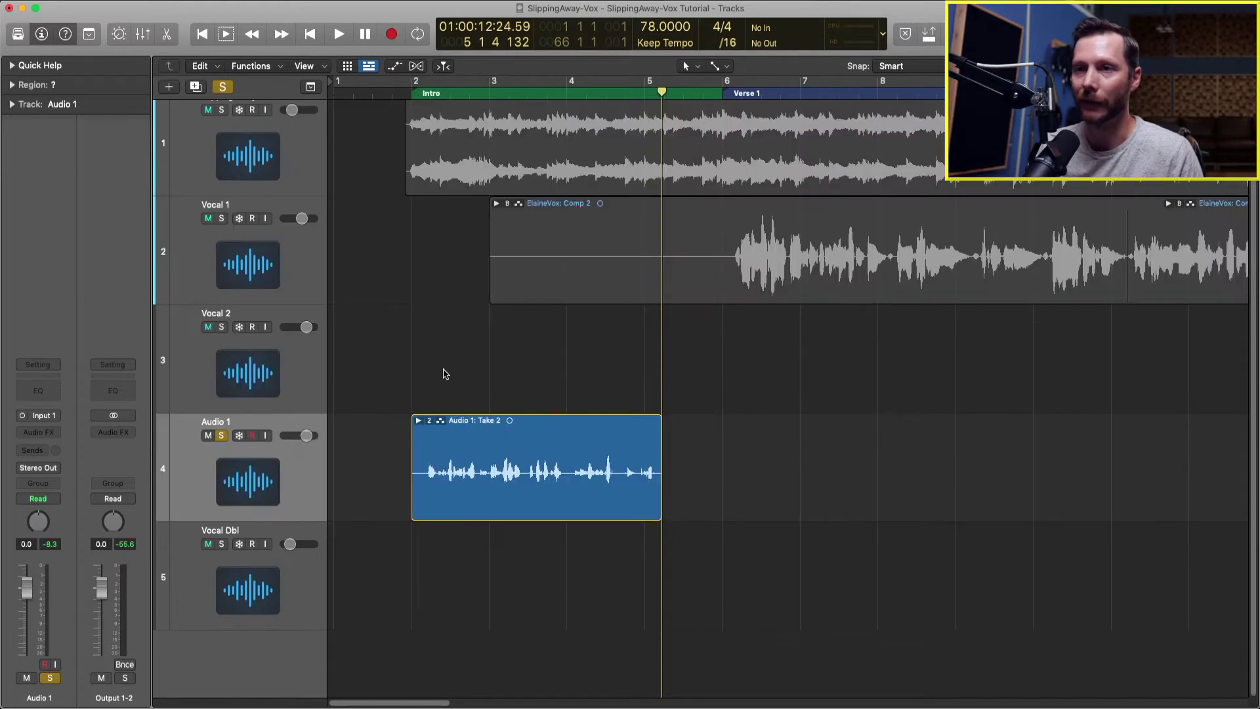
{"action": "left_click", "coordinate": [419, 423]}
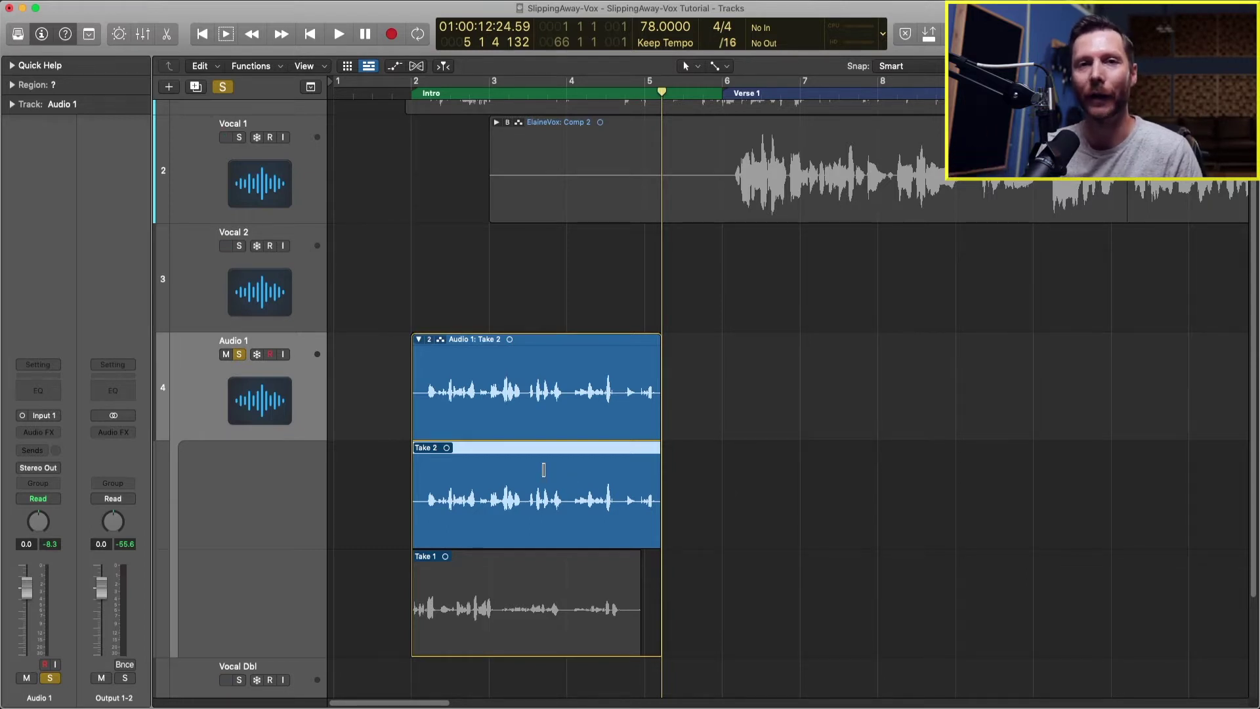
- Collapse and mute Audio 1, cycle bars 6–15, and expand Vocal 1's take folder
{"action": "left_click", "coordinate": [419, 344]}
{"action": "key", "text": "ctrl+m"}
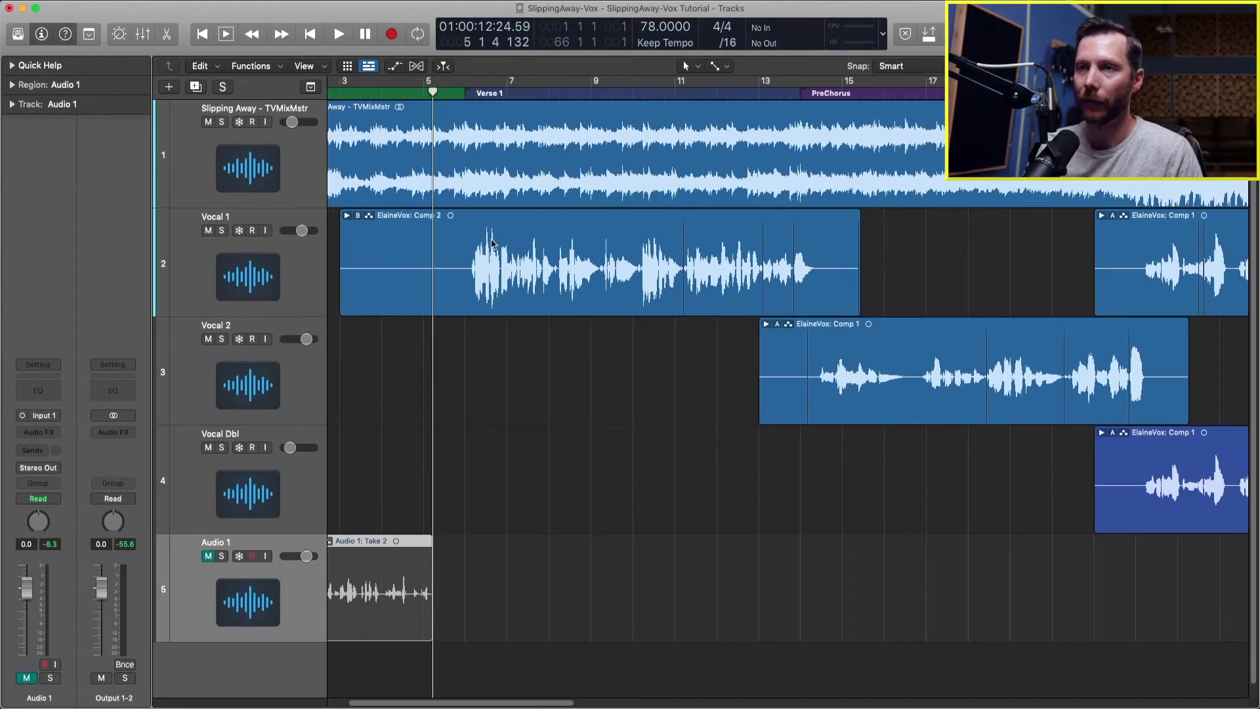
{"action": "left_click_drag", "start_coordinate": [464, 84], "coordinate": [844, 84]}
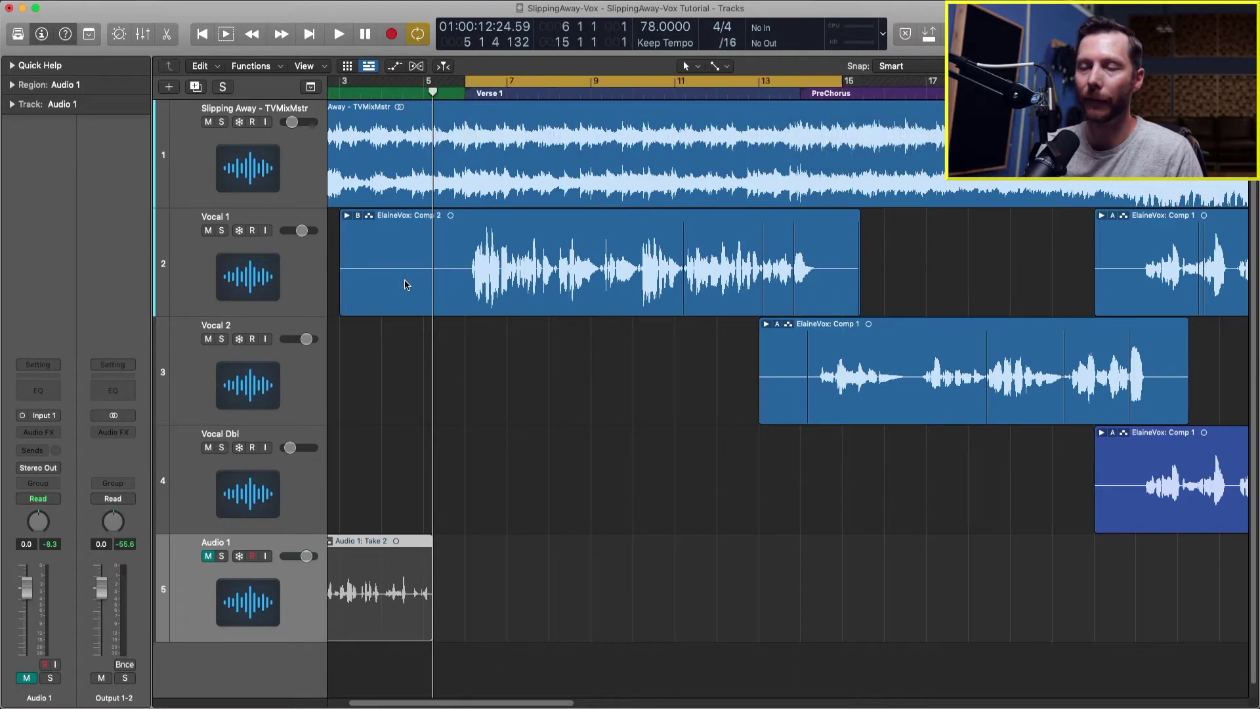
{"action": "left_click", "coordinate": [231, 283]}
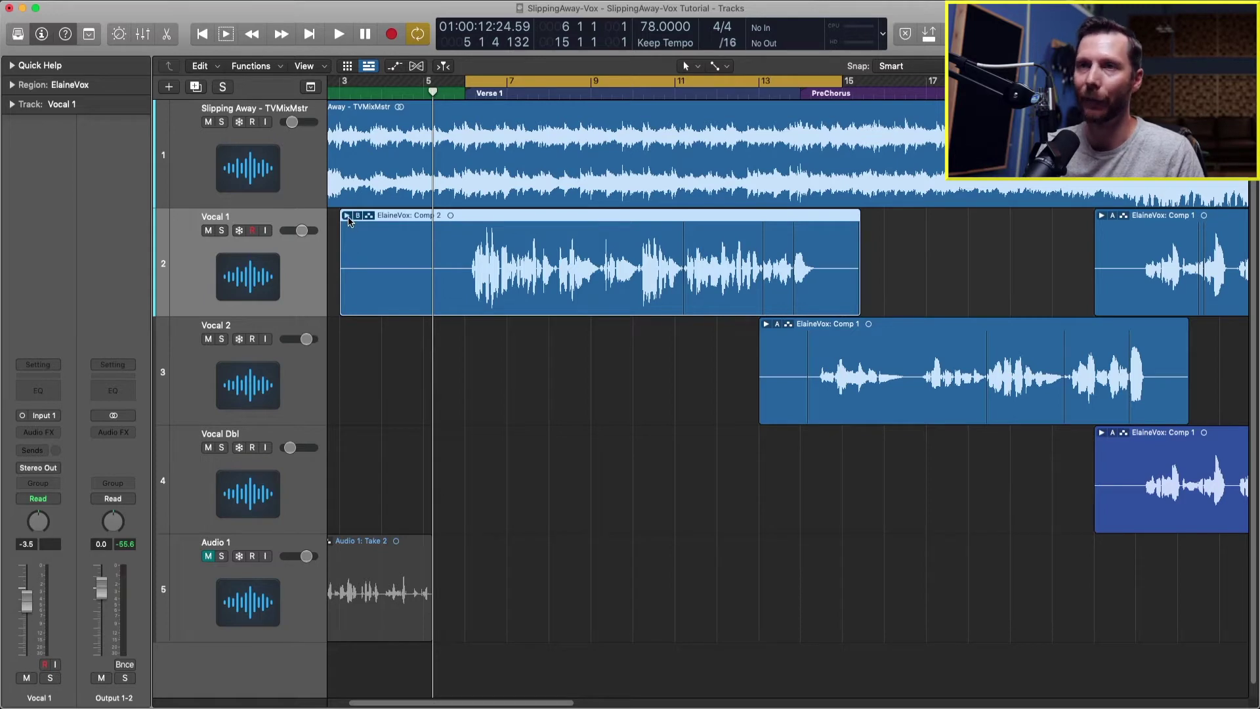
{"action": "left_click", "coordinate": [346, 216]}
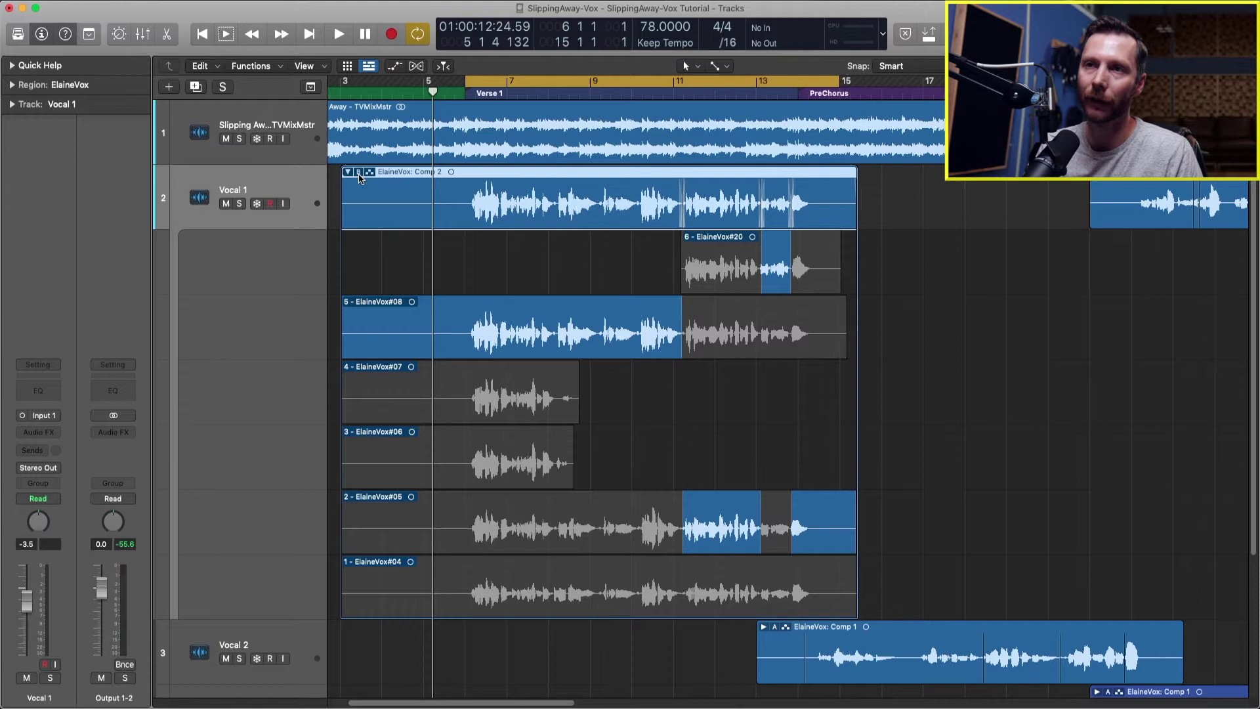
- Make take 1 (ElaineVox#04) active, then audition takes 2 through 5 whole
{"action": "left_click", "coordinate": [359, 172]}
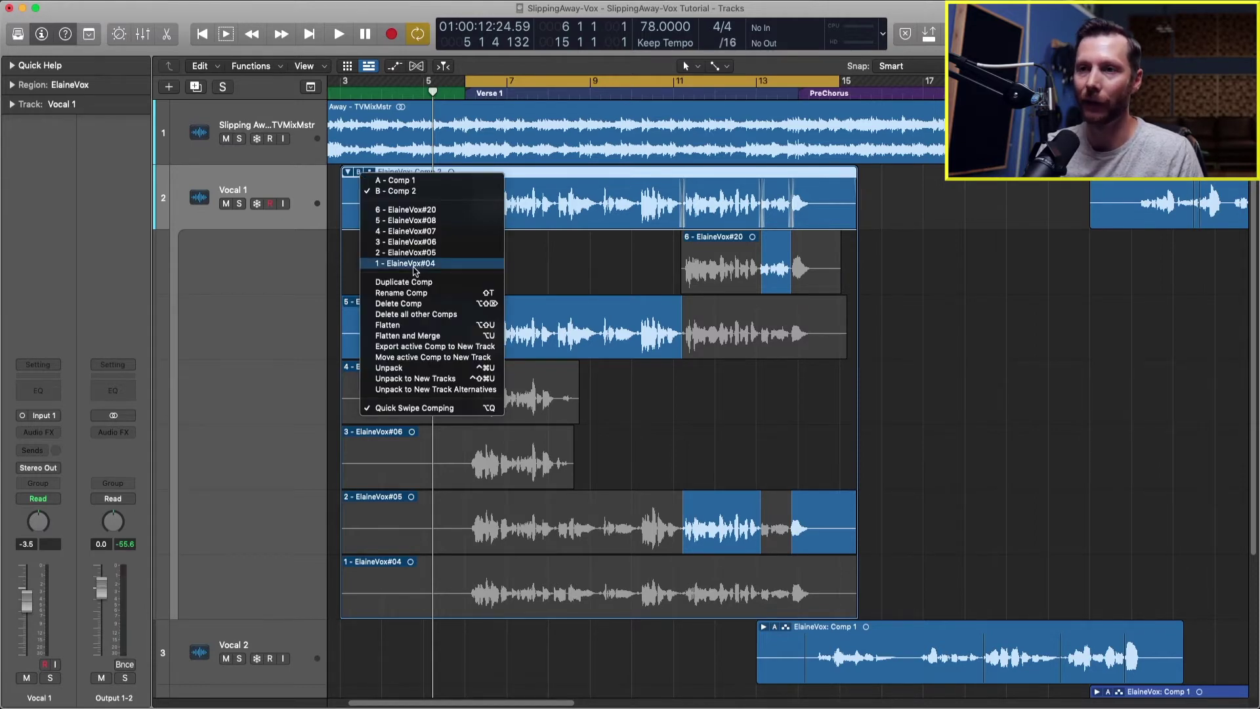
{"action": "left_click", "coordinate": [415, 264]}
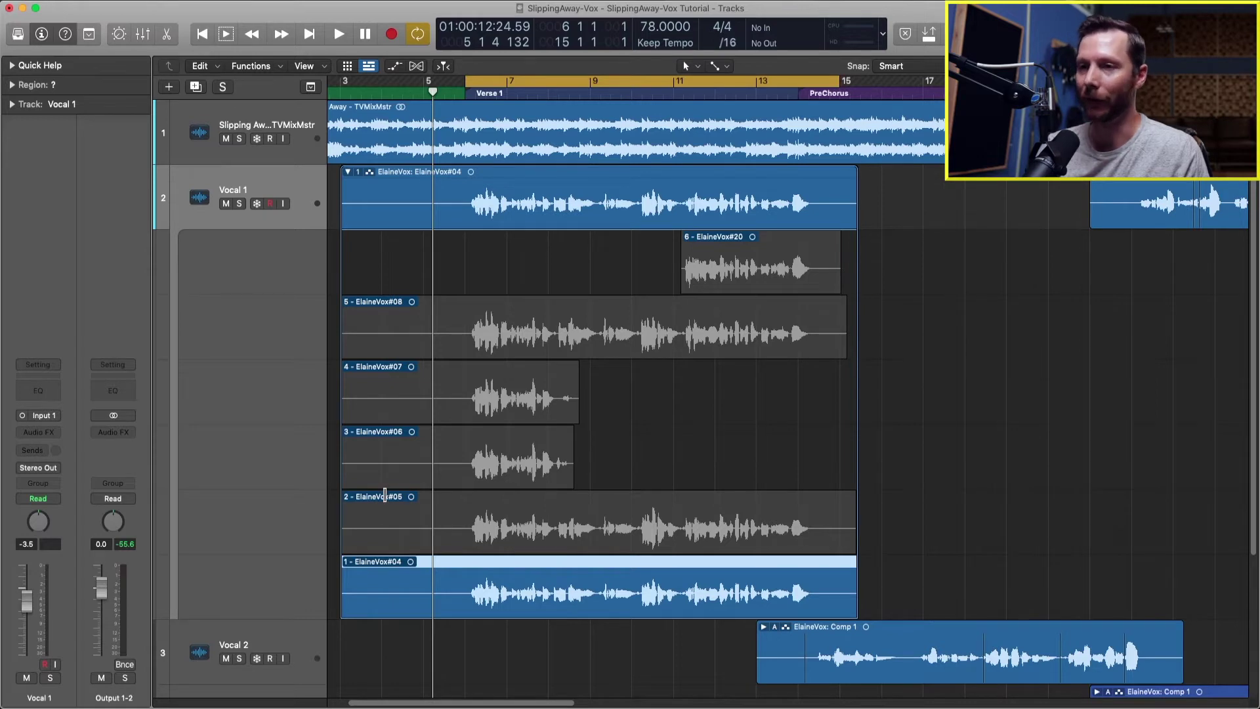
{"action": "left_click", "coordinate": [385, 496]}
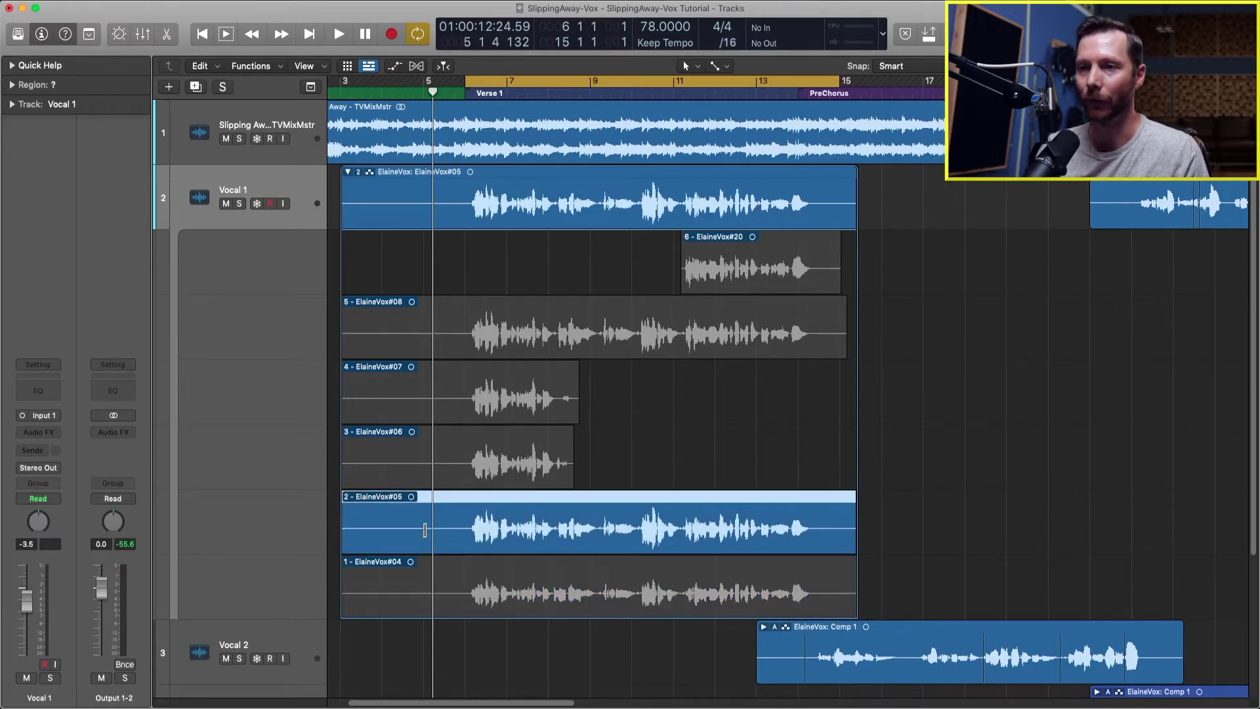
{"action": "left_click", "coordinate": [369, 438]}
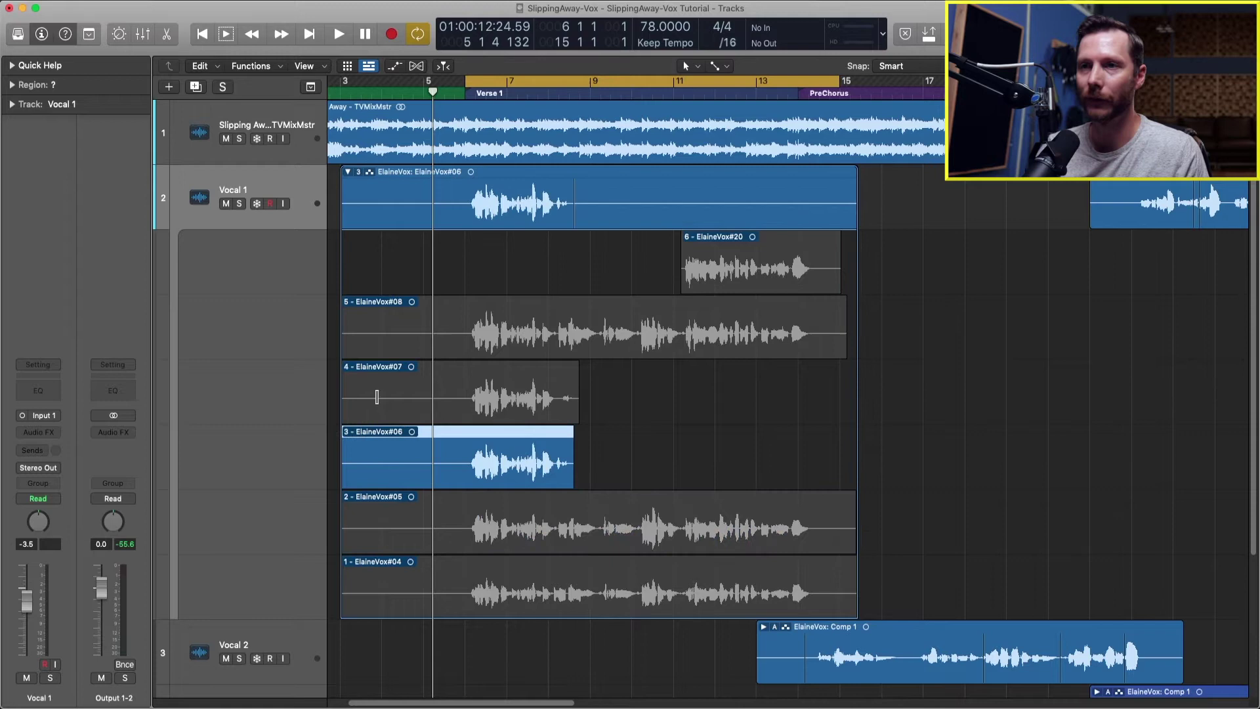
{"action": "left_click", "coordinate": [379, 369]}
{"action": "left_click", "coordinate": [373, 312]}
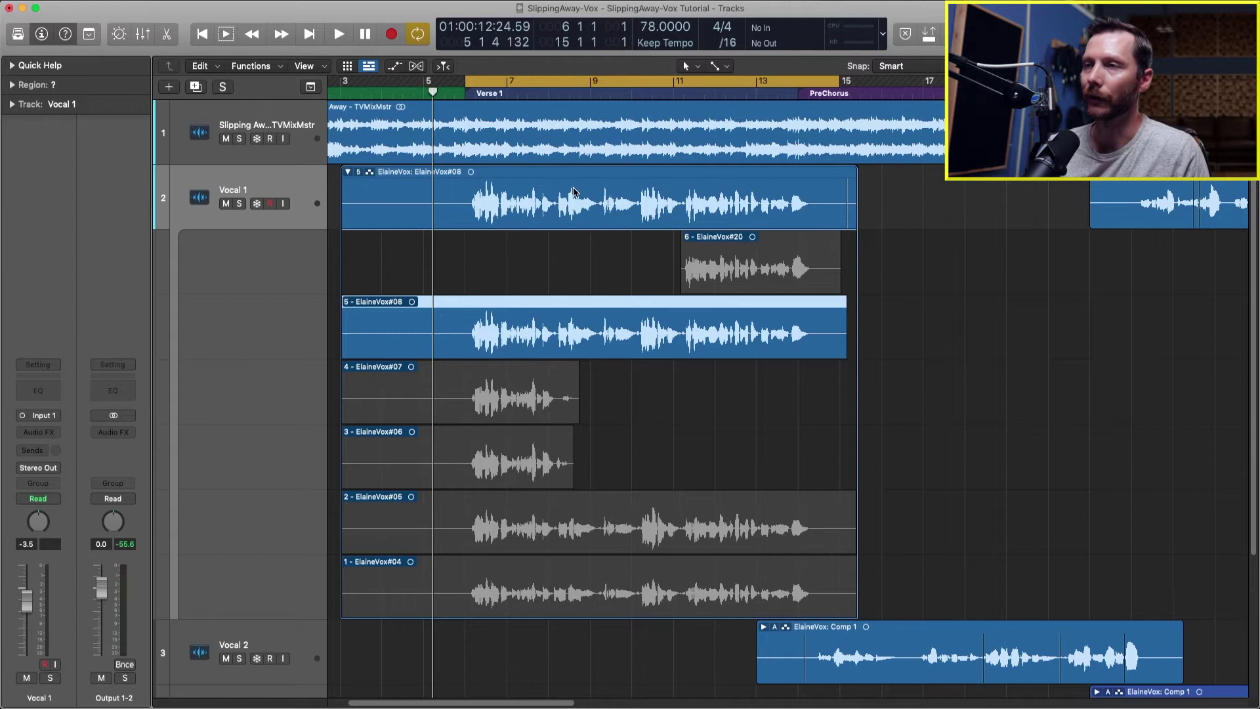
- Shorten the cycle to bars 6–8 and make take 1 active again
{"action": "left_click_drag", "start_coordinate": [837, 85], "coordinate": [556, 99]}
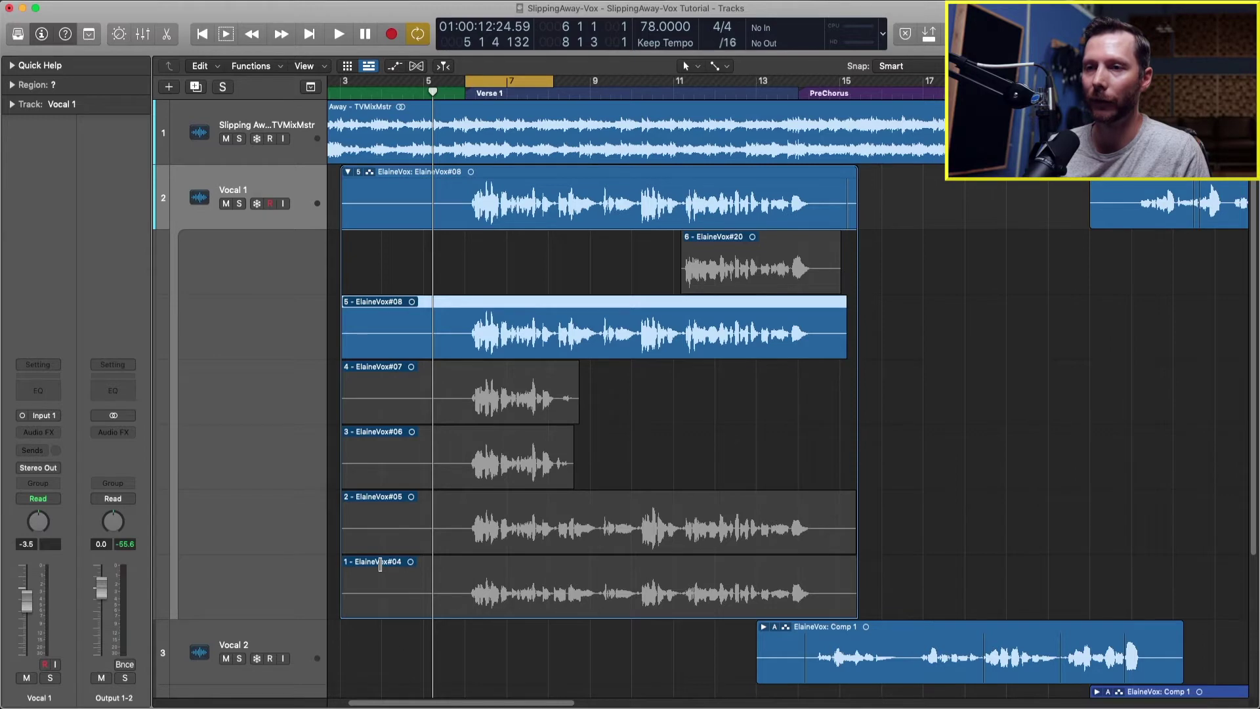
{"action": "left_click", "coordinate": [379, 564]}
{"action": "left_click_drag", "start_coordinate": [445, 501], "coordinate": [648, 641]}
- Play the cycled bars 6–8 to audition the current take 1
{"action": "scroll", "coordinate": [588, 592], "scroll_direction": "up", "scroll_amount": 3}
{"action": "scroll", "coordinate": [588, 592], "scroll_direction": "right", "scroll_amount": 2}
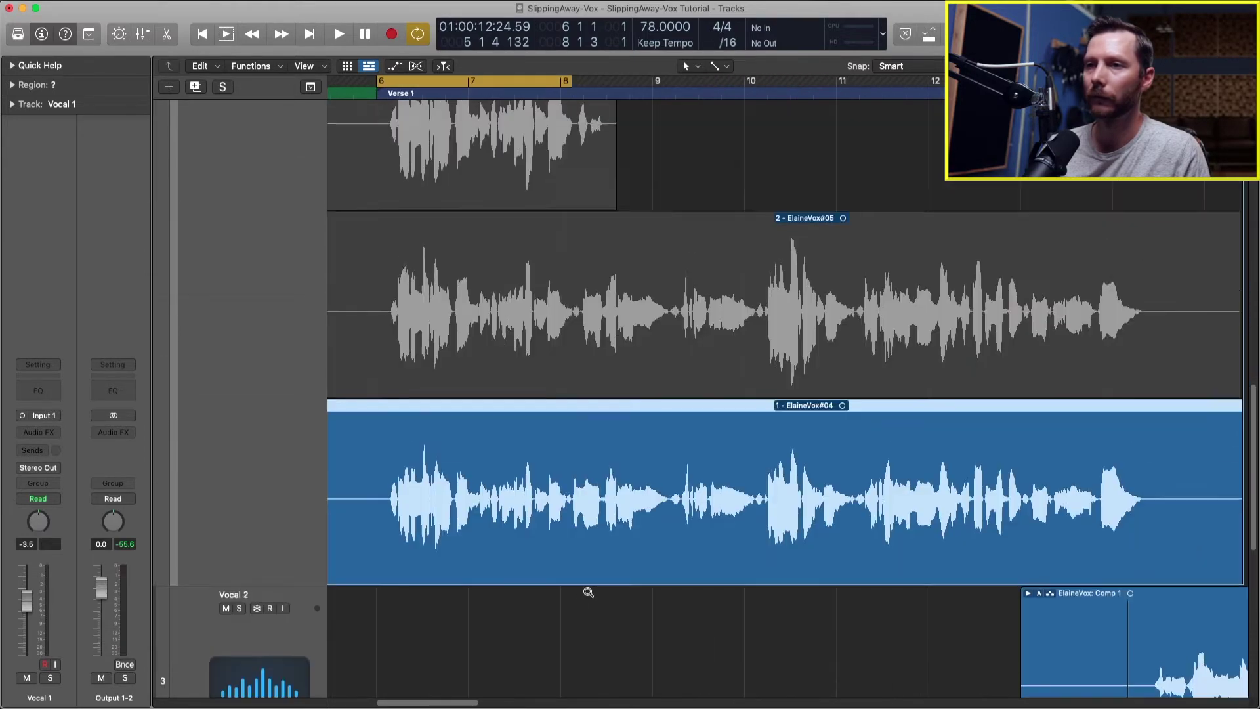
{"action": "scroll", "coordinate": [588, 592], "scroll_direction": "down", "scroll_amount": 3}
{"action": "key", "text": "space"}
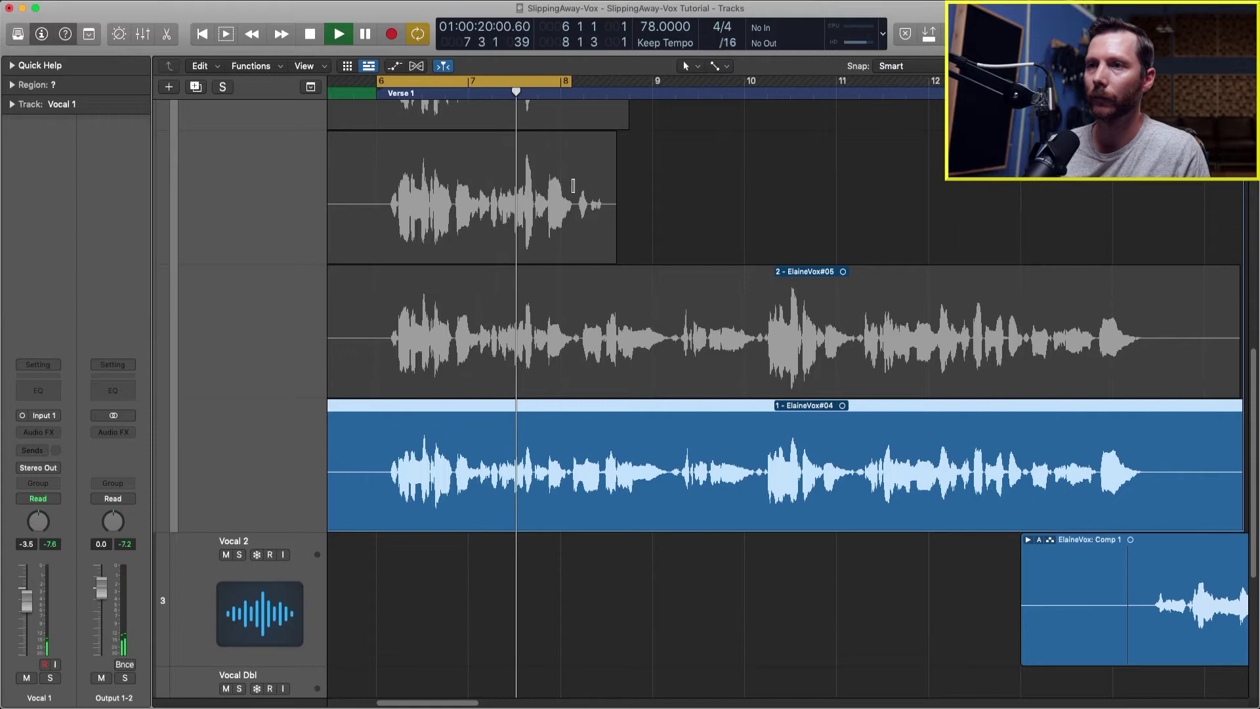
{"action": "key", "text": "space"}
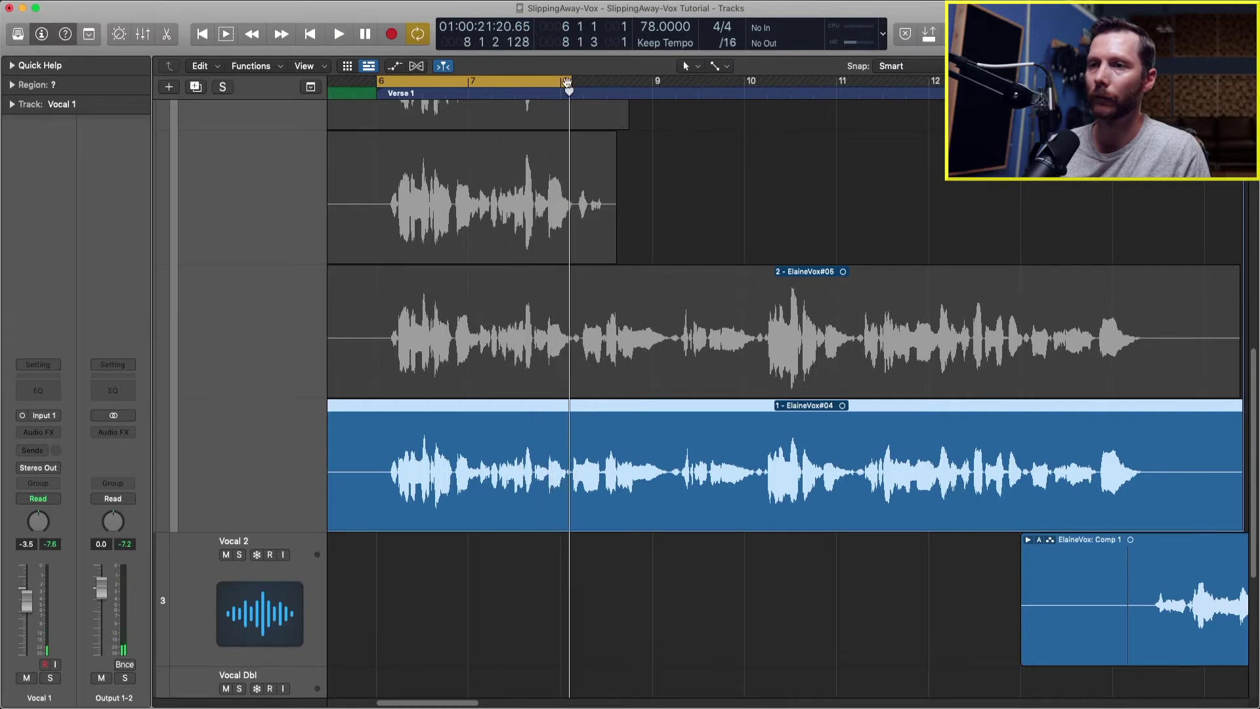
- Make take 2 (ElaineVox#05) the active take and play the cycle to hear it
{"action": "scroll", "coordinate": [441, 280], "scroll_direction": "left", "scroll_amount": 2}
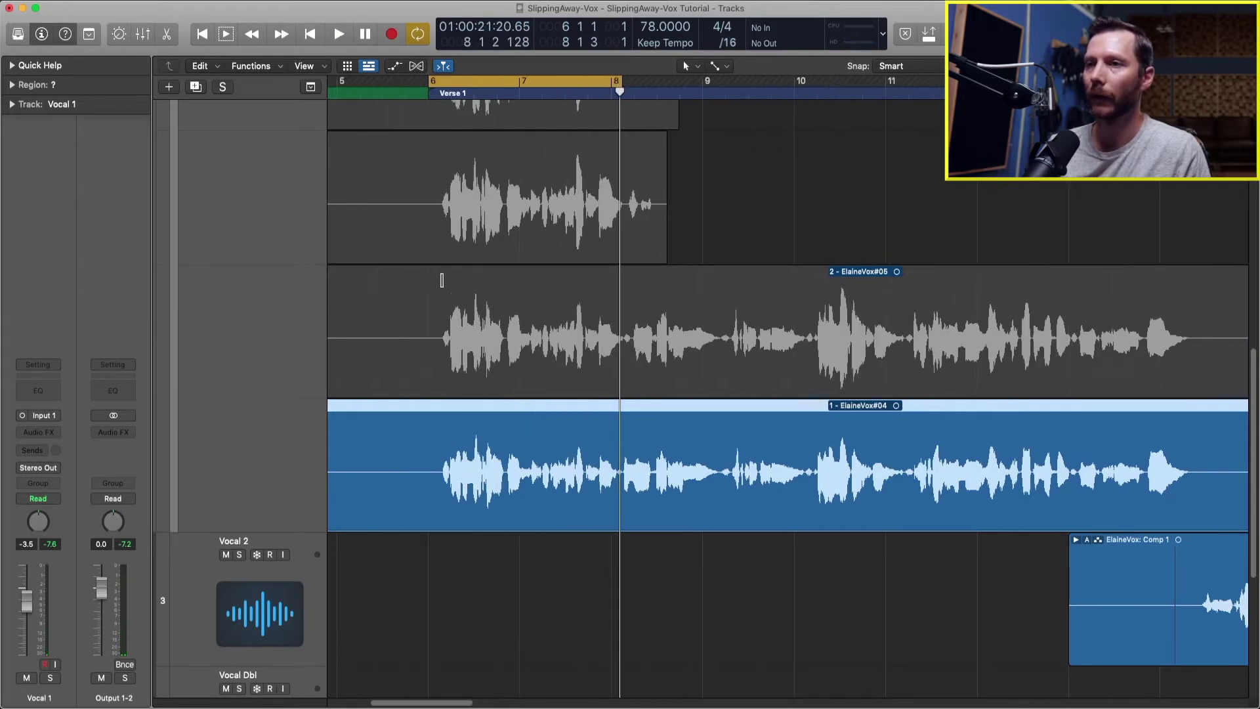
{"action": "key", "text": "super+Up"}
{"action": "key", "text": "super+Up"}
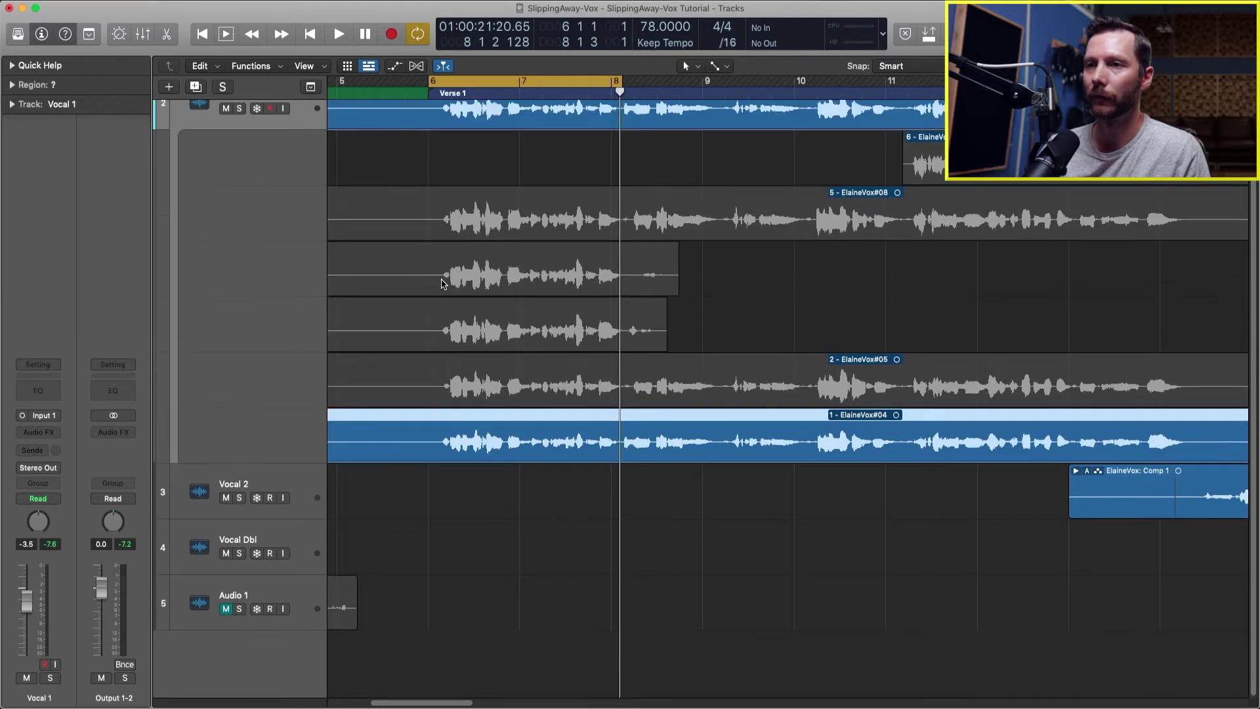
{"action": "key", "text": "super+Left"}
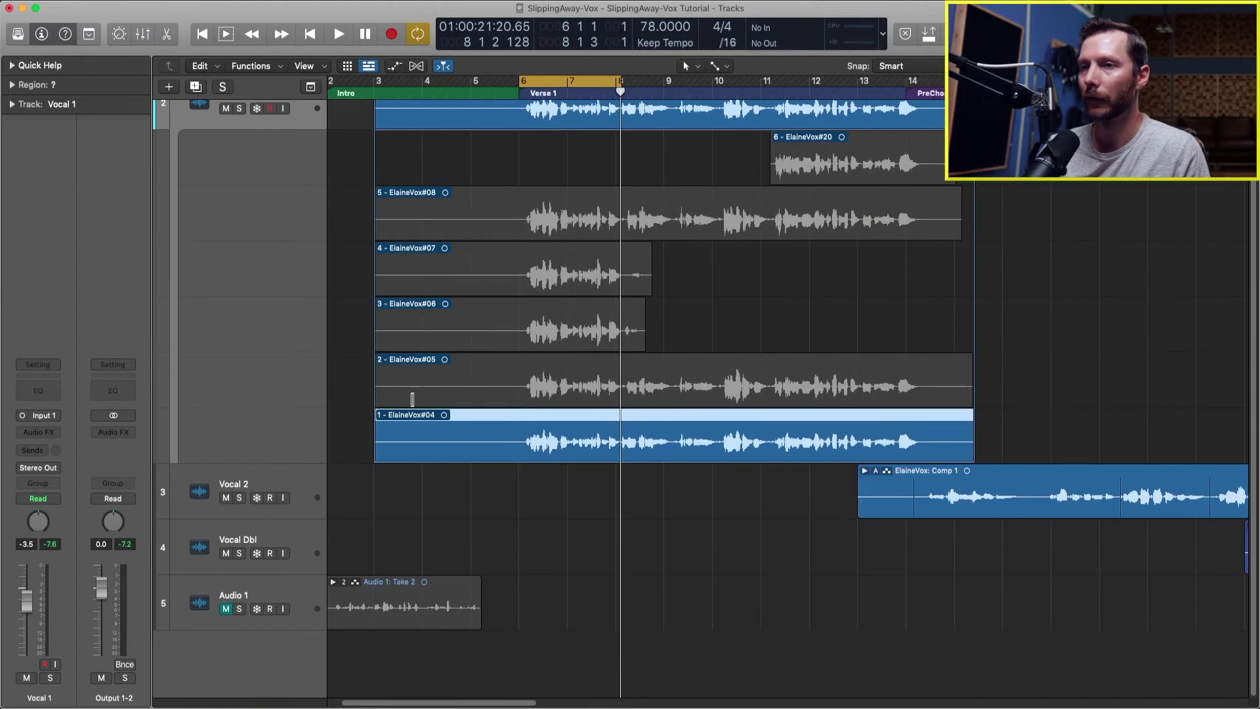
{"action": "left_click", "coordinate": [464, 395]}
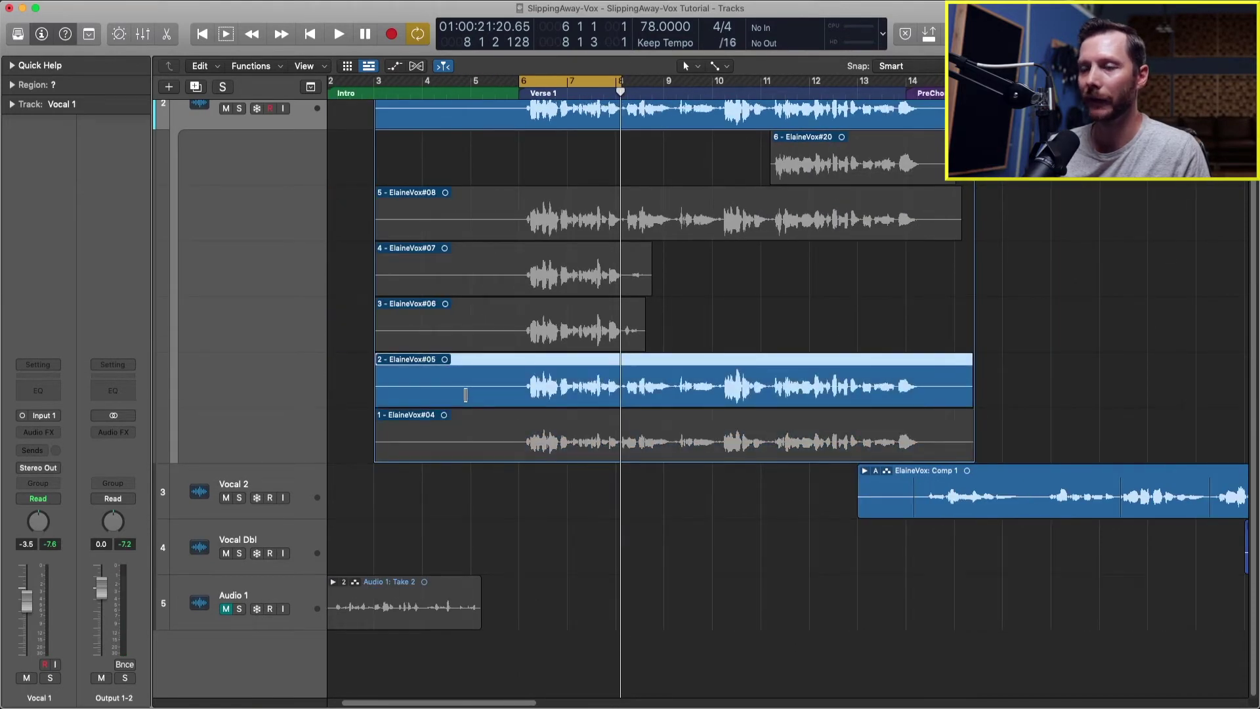
{"action": "key", "text": "space"}
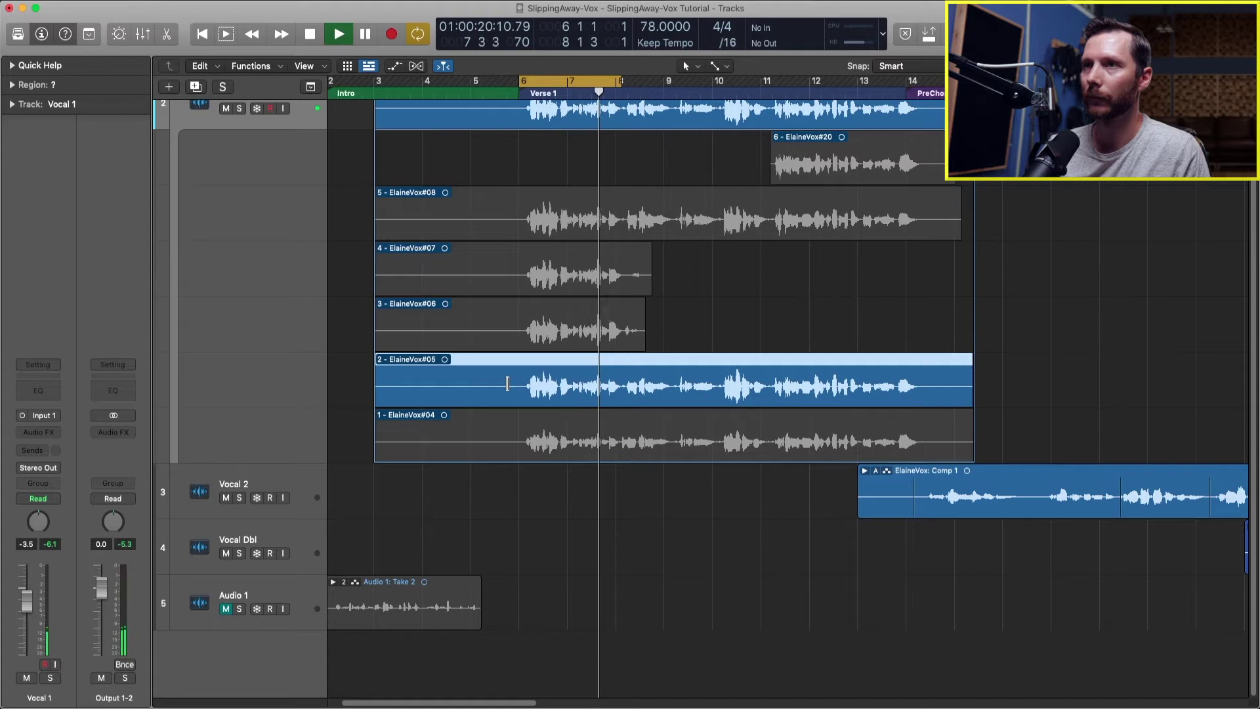
{"action": "key", "text": "space"}
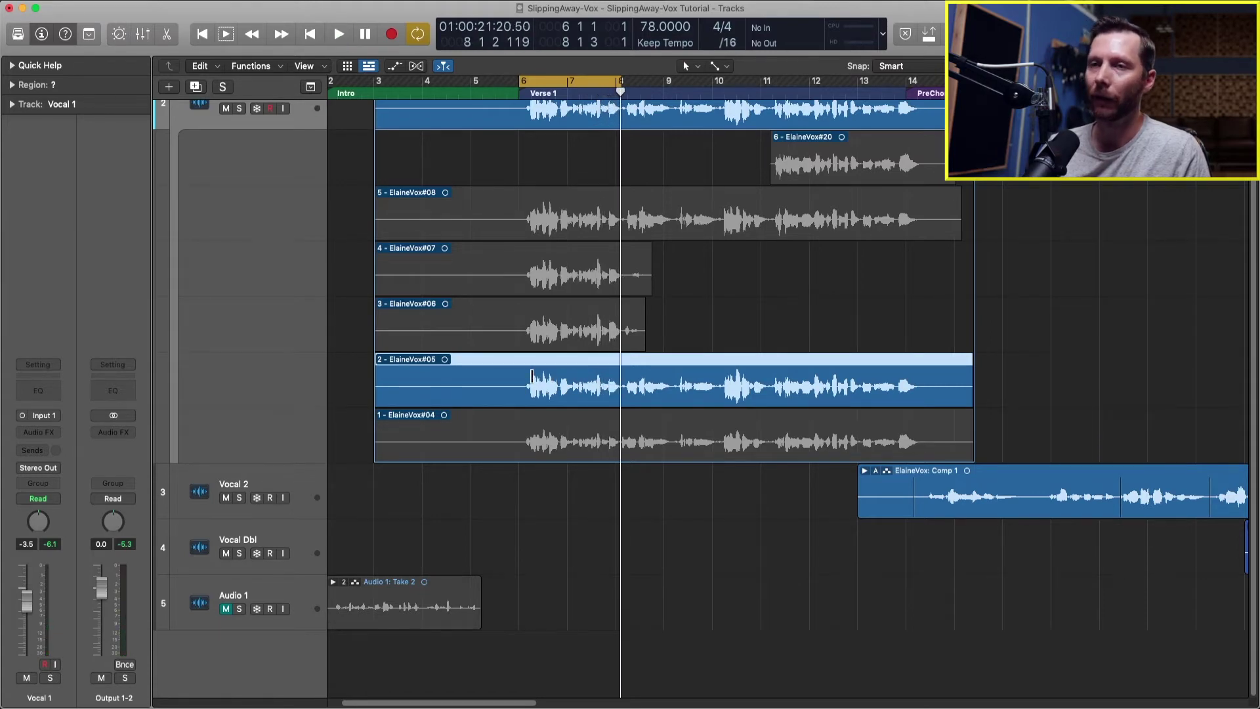
{"action": "scroll", "coordinate": [531, 376], "scroll_direction": "up", "scroll_amount": 1}
{"action": "scroll", "coordinate": [532, 376], "scroll_direction": "up", "scroll_amount": 2}
{"action": "scroll", "coordinate": [568, 399], "scroll_direction": "up", "scroll_amount": 2}
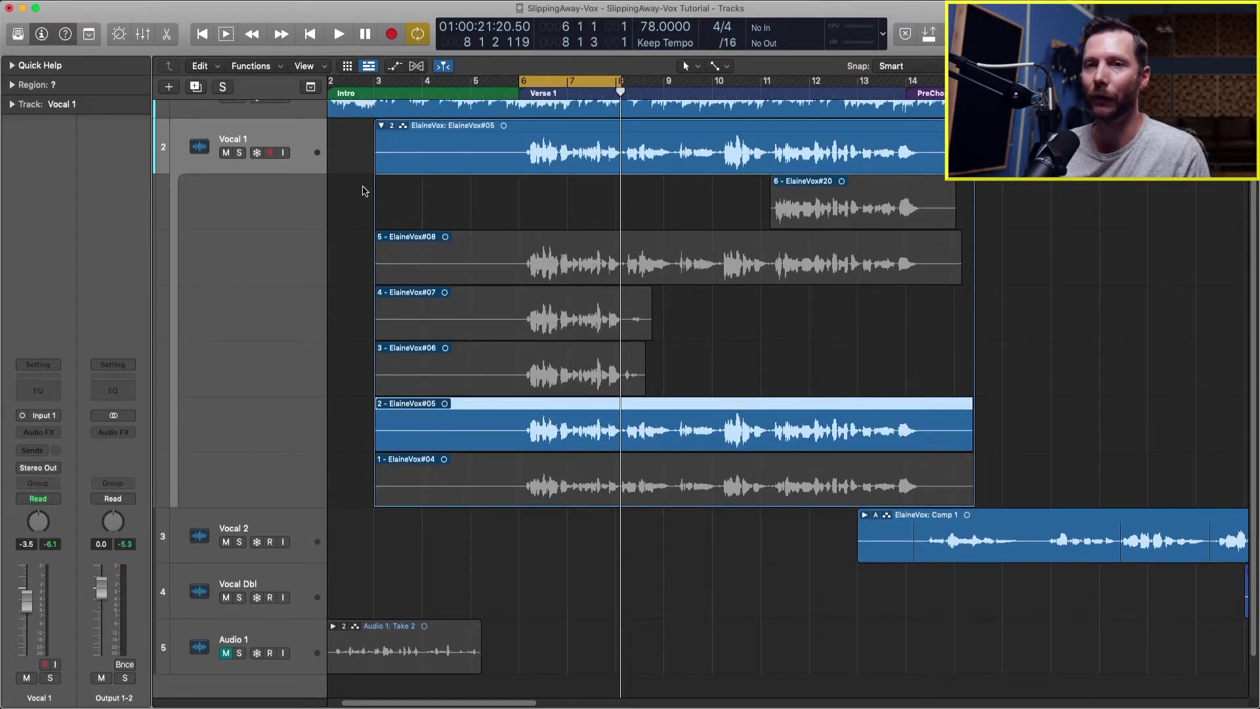
{"action": "left_click", "coordinate": [245, 139]}
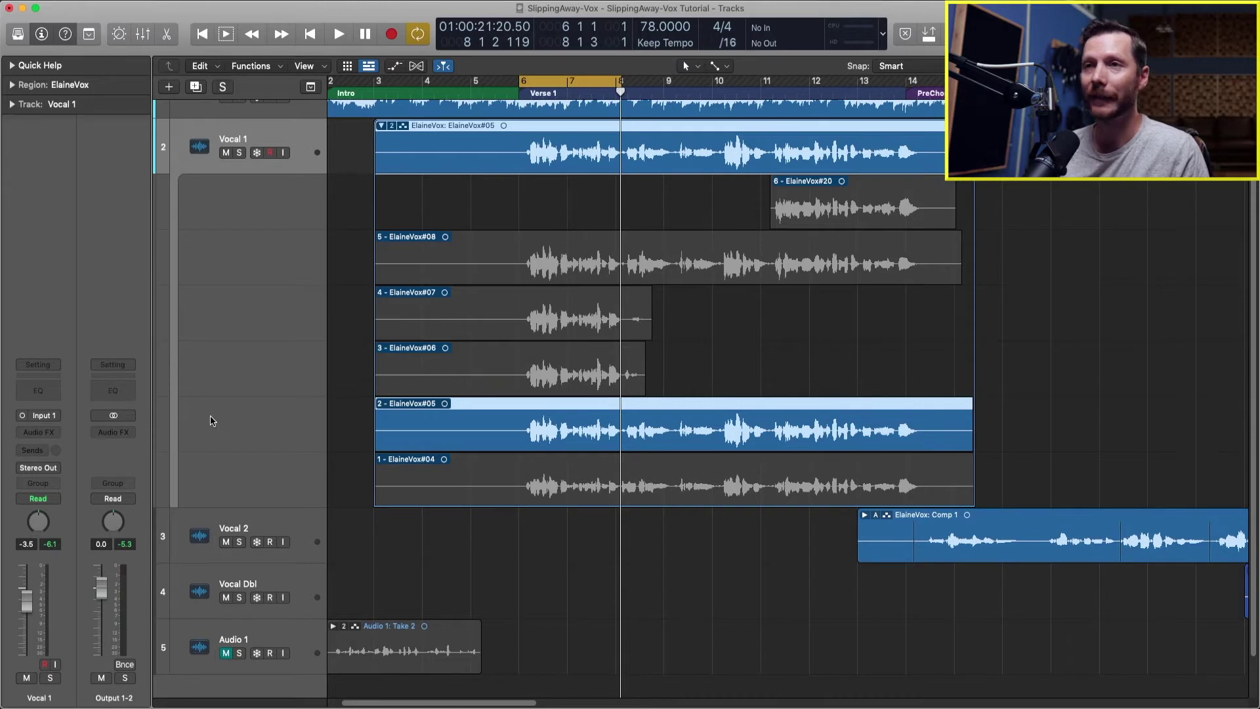
{"action": "scroll", "coordinate": [211, 421], "scroll_direction": "up", "scroll_amount": 2}
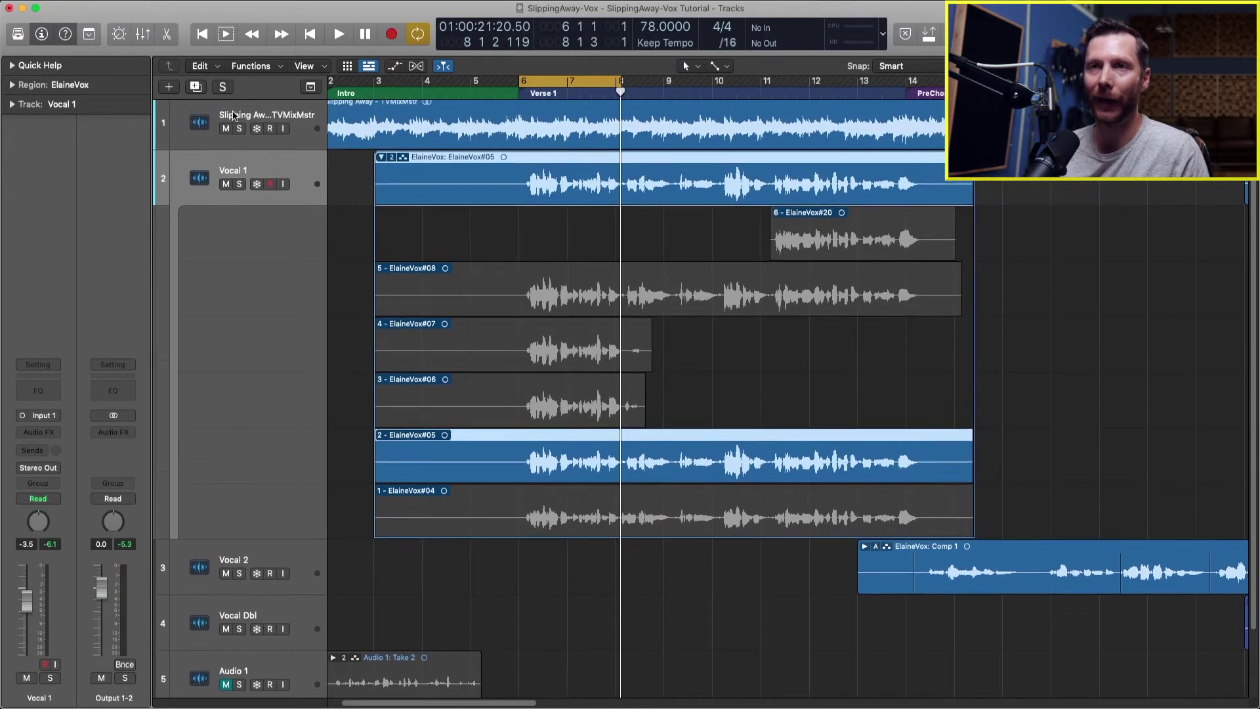
{"action": "left_click", "coordinate": [234, 116]}
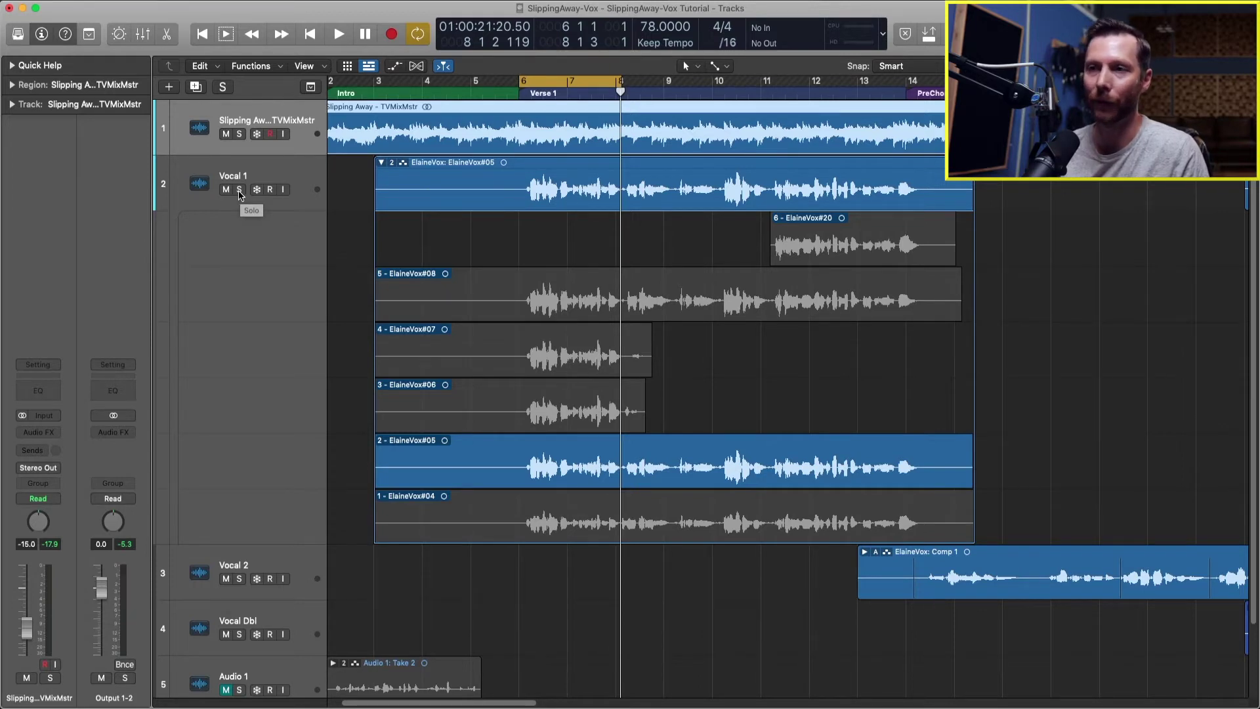
{"action": "left_click", "coordinate": [242, 216]}
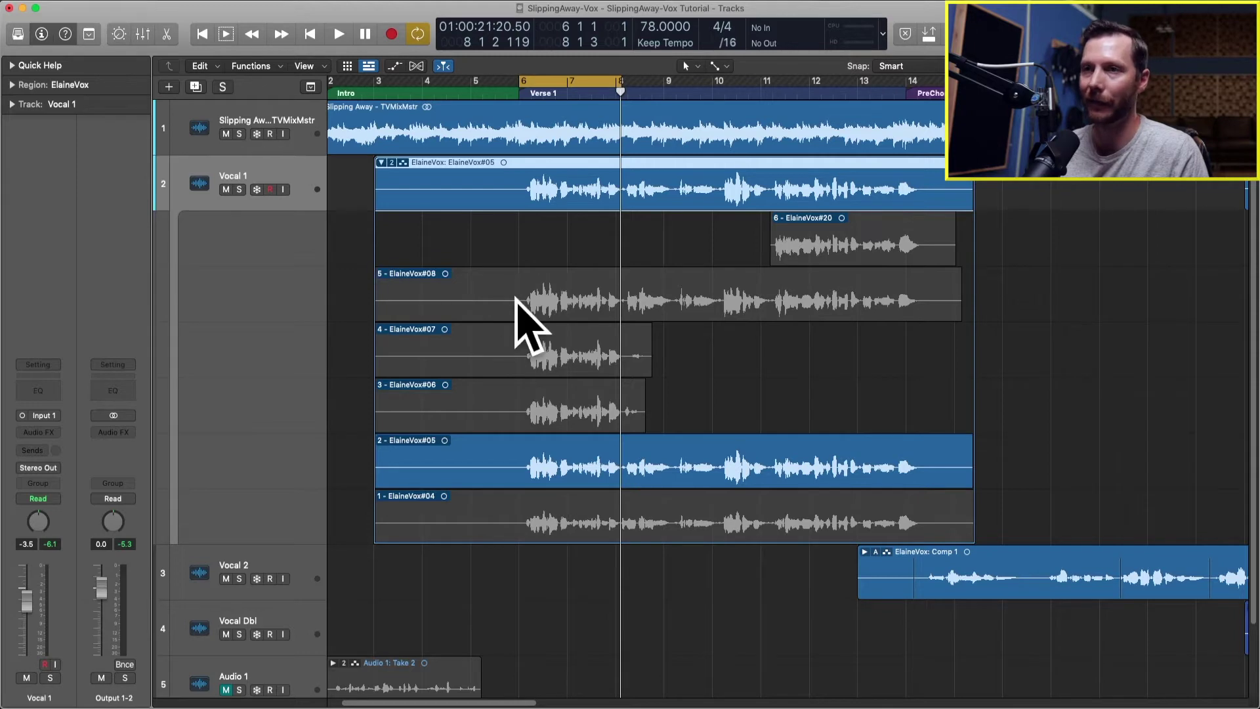
- Comp a phrase of take 5 into Vocal 1, turn the cycle off, and extend the section to its start
{"action": "left_click_drag", "start_coordinate": [514, 297], "coordinate": [625, 307]}
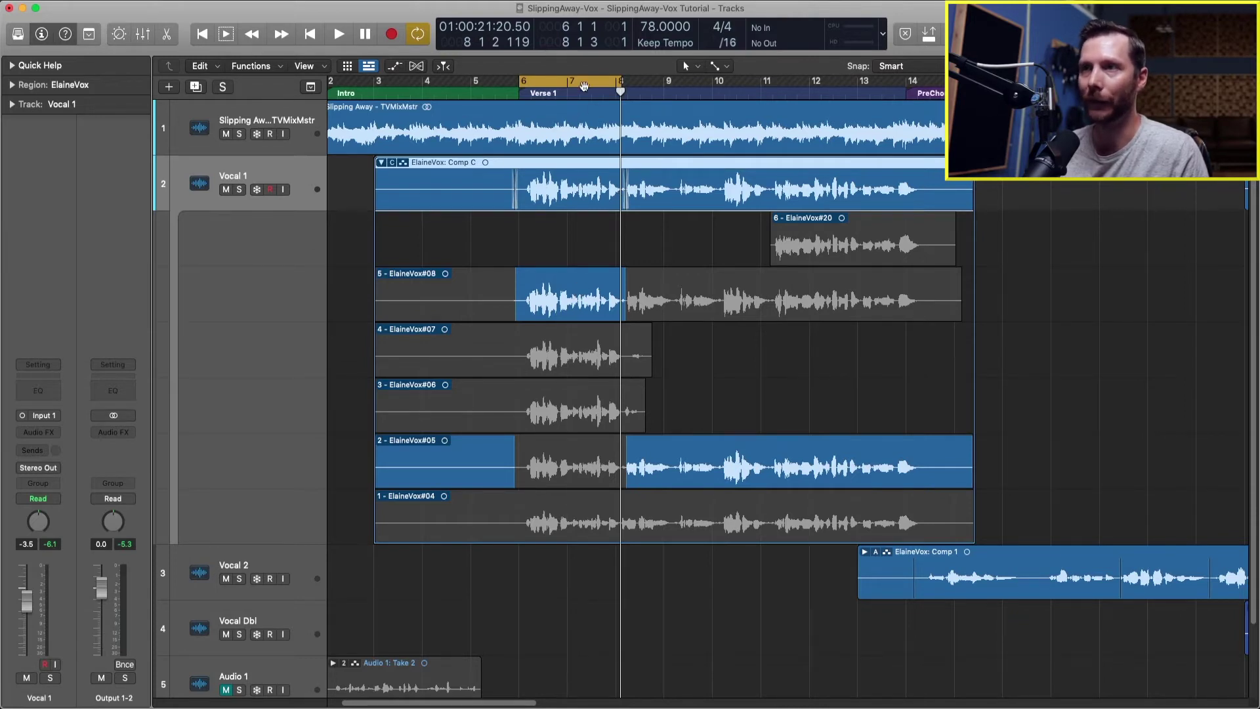
{"action": "left_click", "coordinate": [584, 86]}
{"action": "left_click_drag", "start_coordinate": [620, 92], "coordinate": [446, 108]}
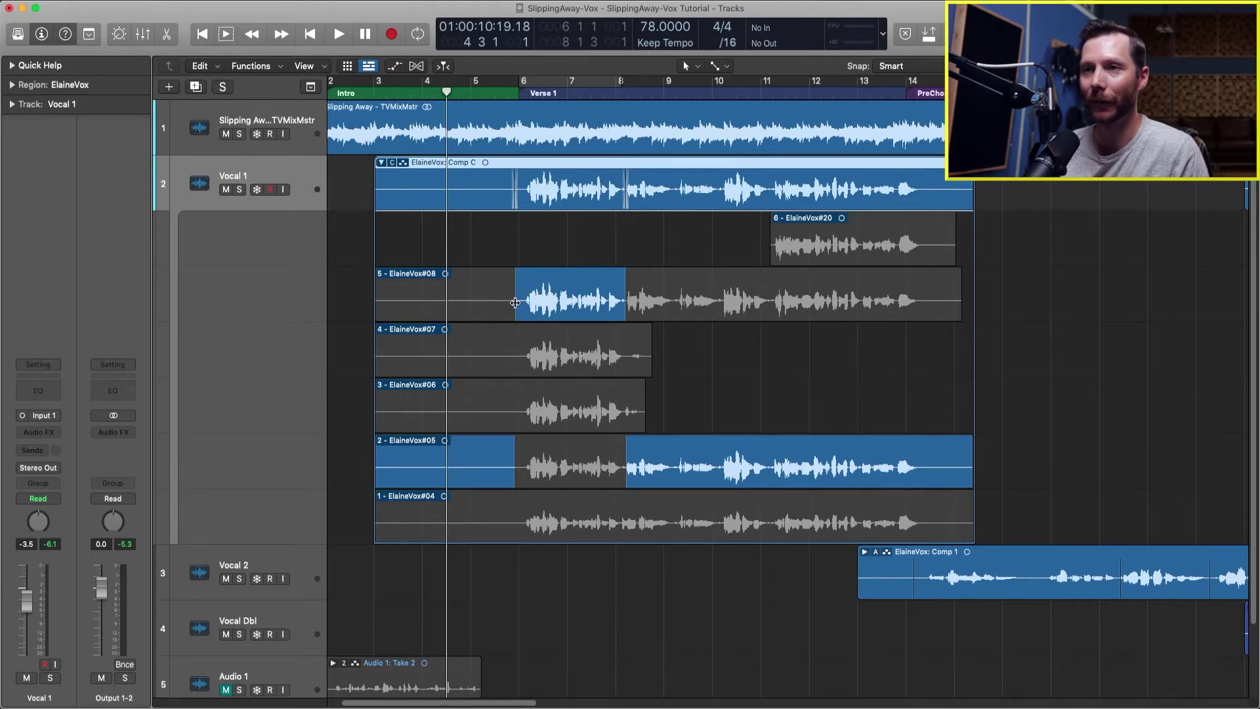
{"action": "left_click_drag", "start_coordinate": [515, 303], "coordinate": [355, 302]}
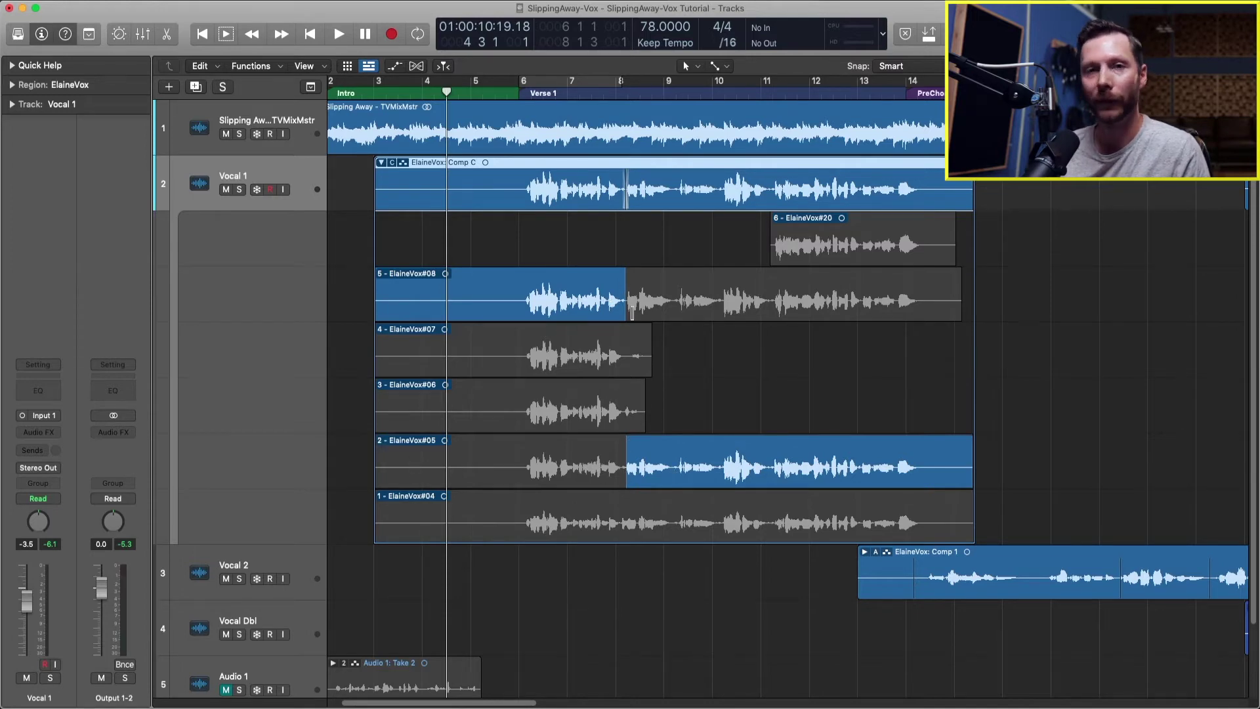
- Fine-tune the take 5 / take 2 comp boundary by dragging it right, then back left
{"action": "left_click_drag", "start_coordinate": [574, 255], "coordinate": [734, 561]}
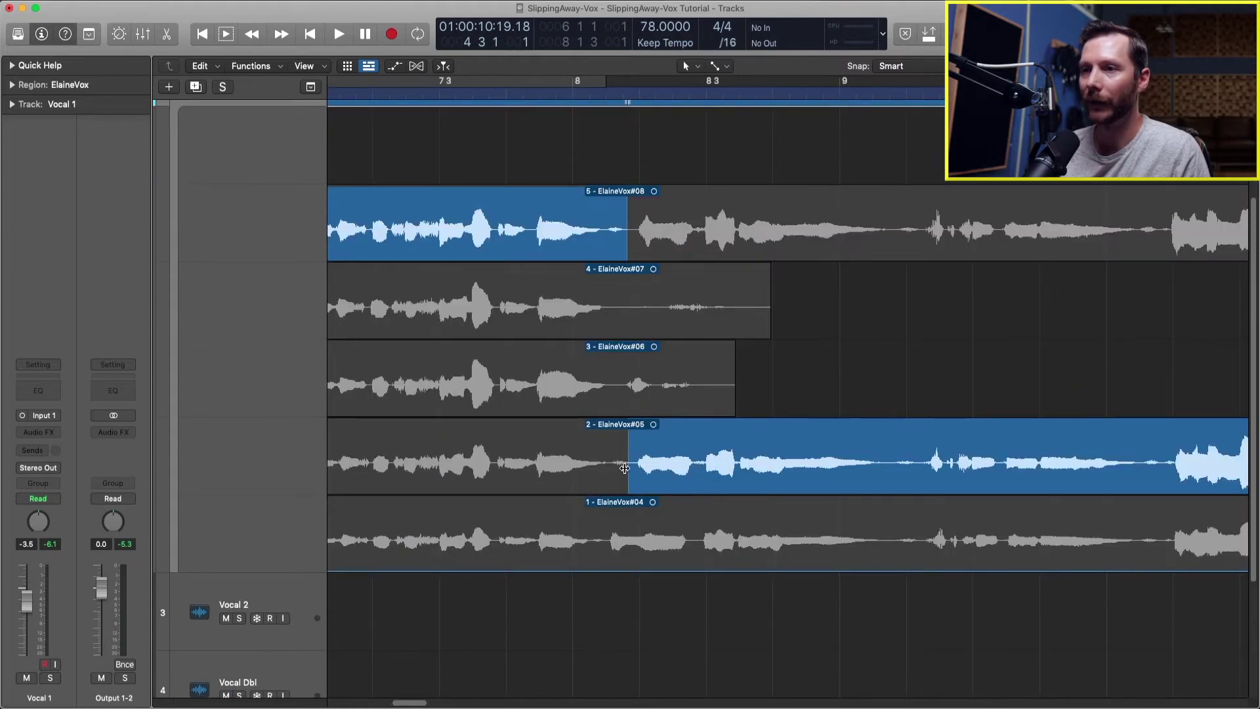
{"action": "left_click_drag", "start_coordinate": [521, 200], "coordinate": [808, 553]}
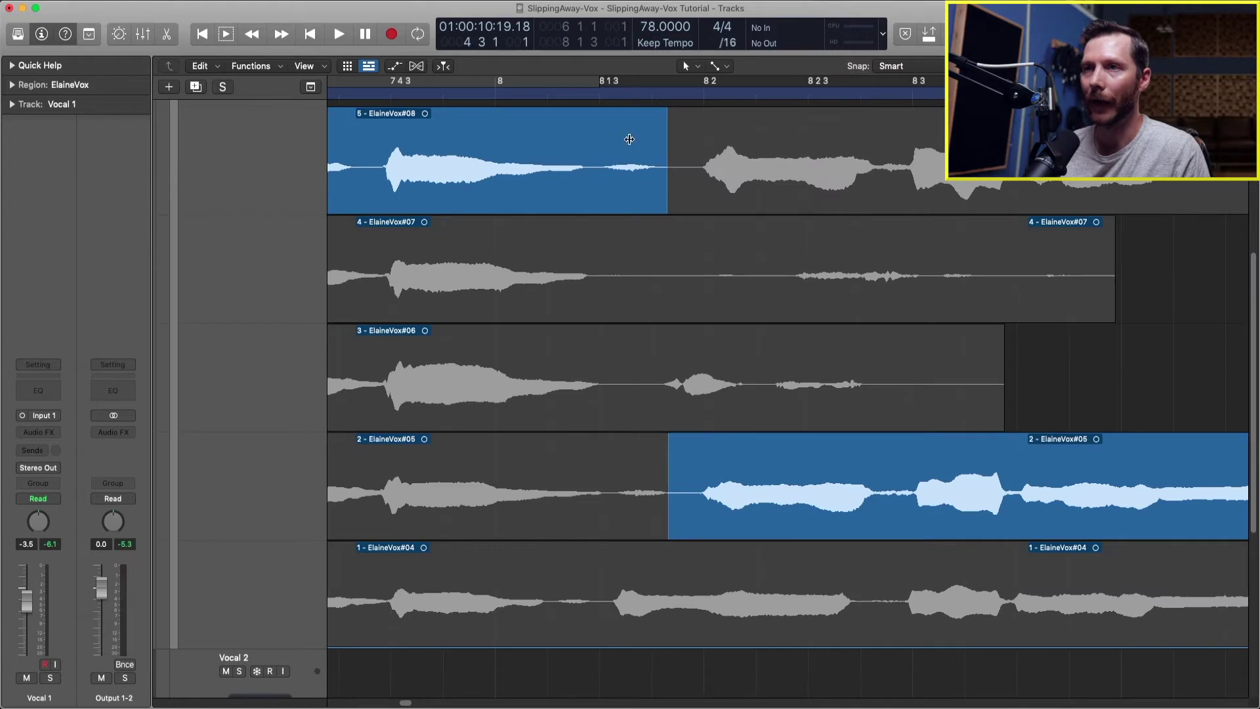
{"action": "left_click_drag", "start_coordinate": [669, 521], "coordinate": [685, 525]}
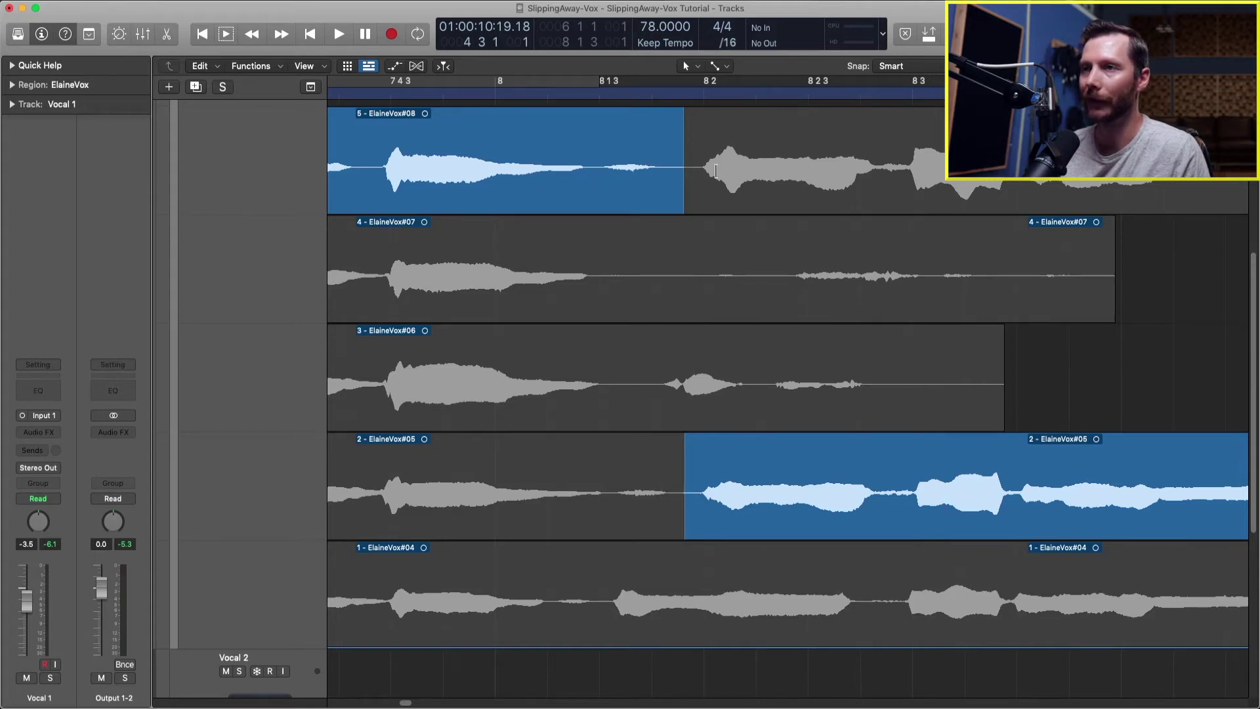
{"action": "left_click_drag", "start_coordinate": [684, 487], "coordinate": [746, 487]}
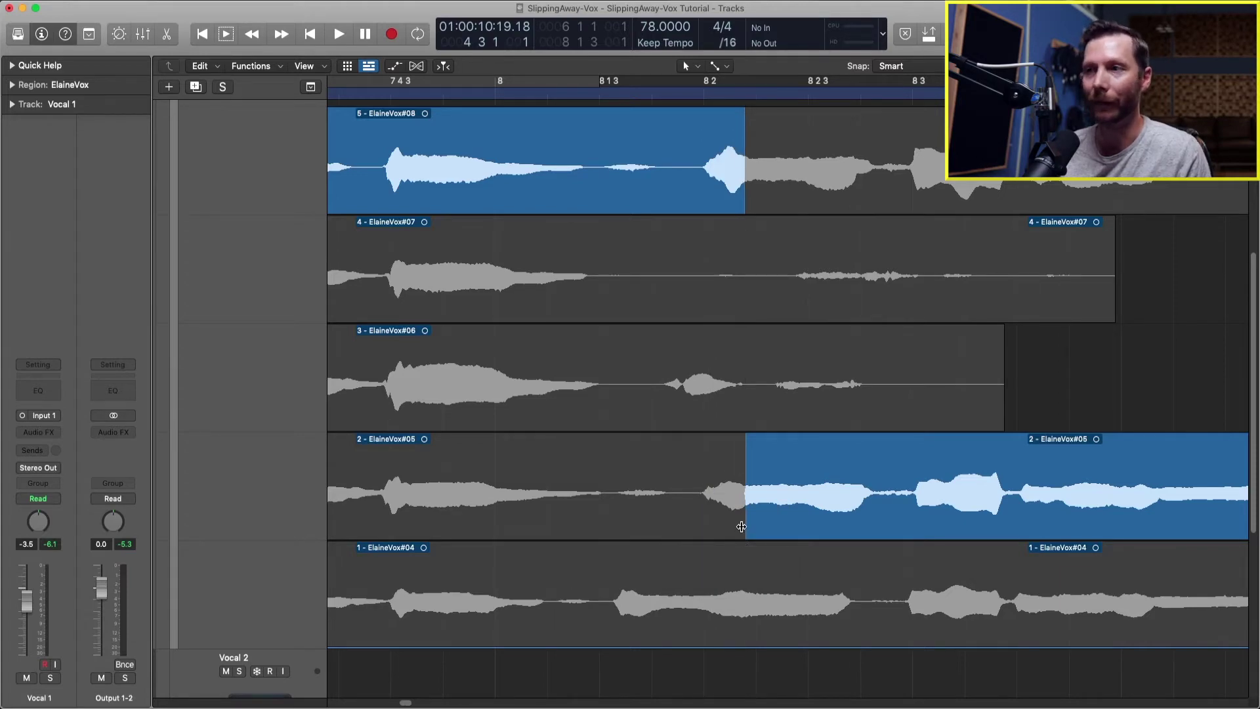
{"action": "left_click_drag", "start_coordinate": [748, 510], "coordinate": [688, 512]}
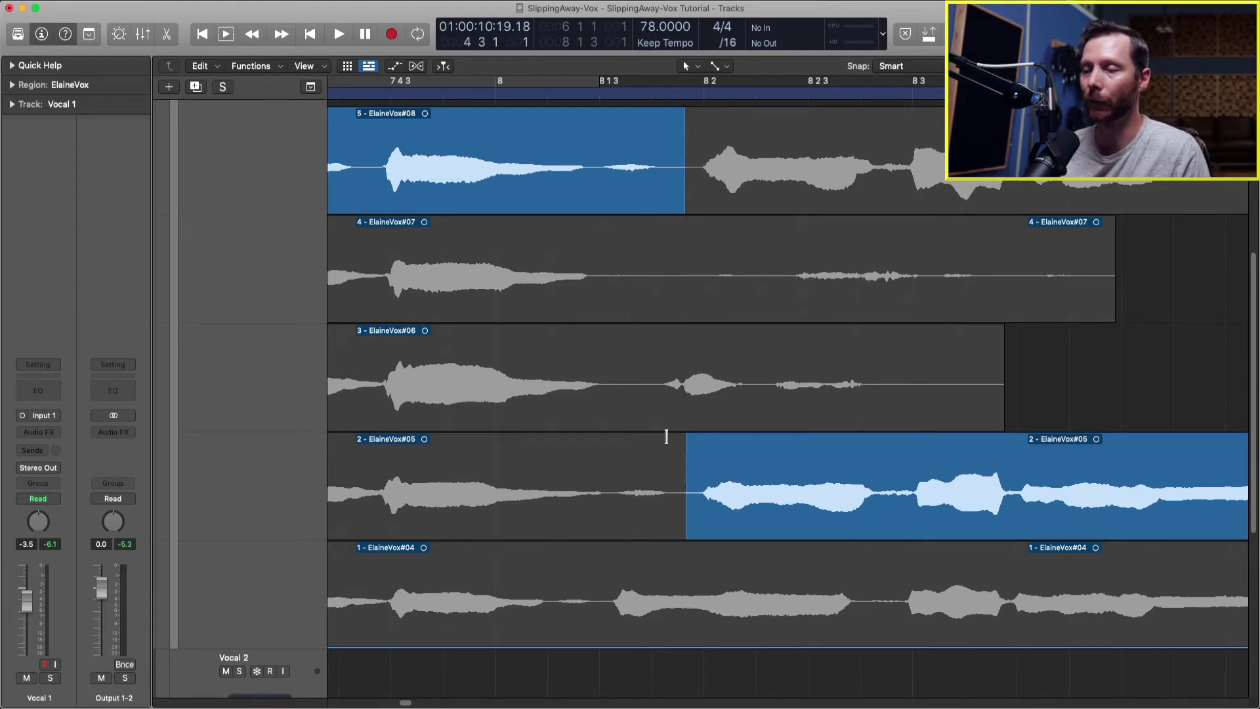
{"action": "scroll", "coordinate": [627, 429], "scroll_direction": "up", "scroll_amount": 5}
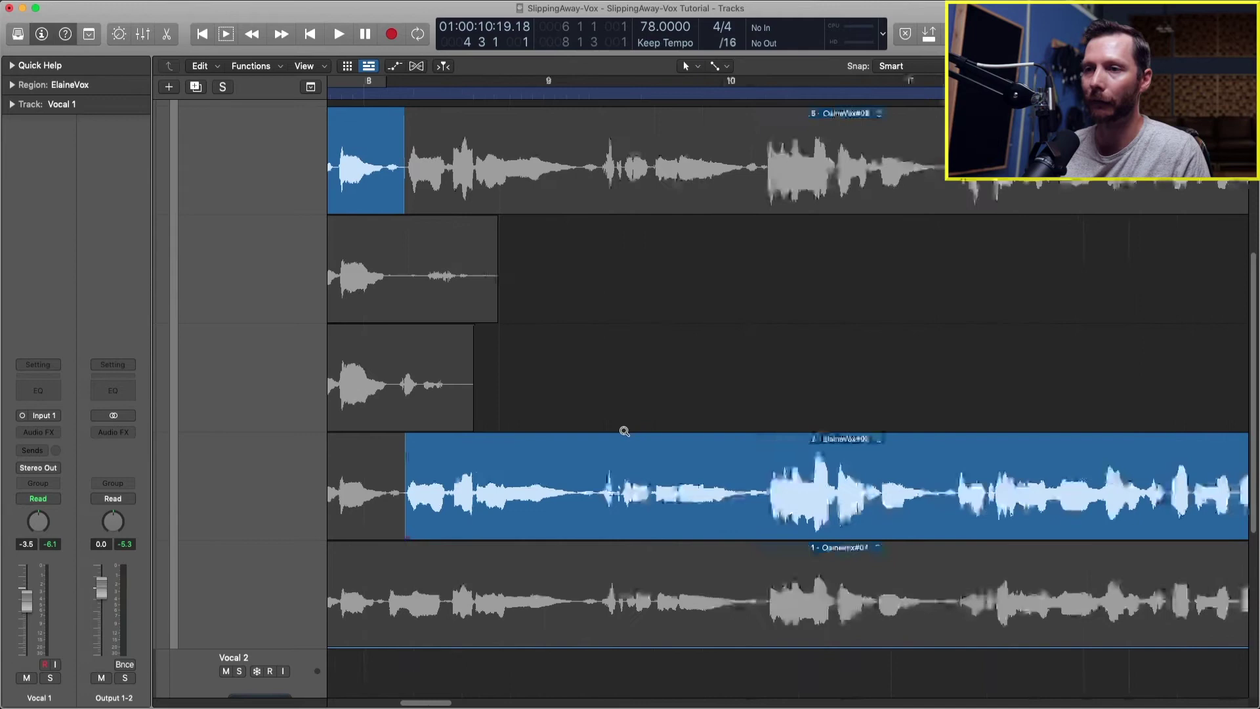
{"action": "left_click", "coordinate": [574, 429], "text": "ctrl+alt"}
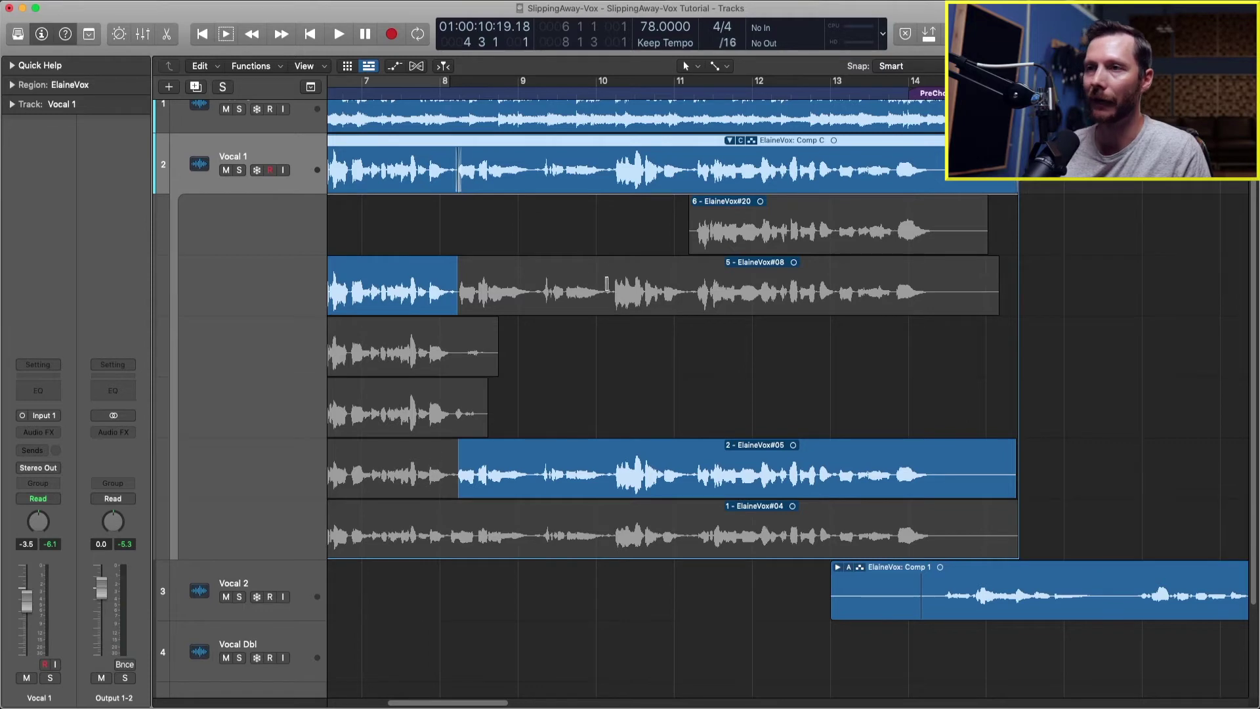
- Comp a later take 5 phrase near bar 10 and adjust its start and switch point to take 2
{"action": "left_click_drag", "start_coordinate": [611, 300], "coordinate": [689, 309]}
{"action": "left_click_drag", "start_coordinate": [577, 262], "coordinate": [816, 521]}
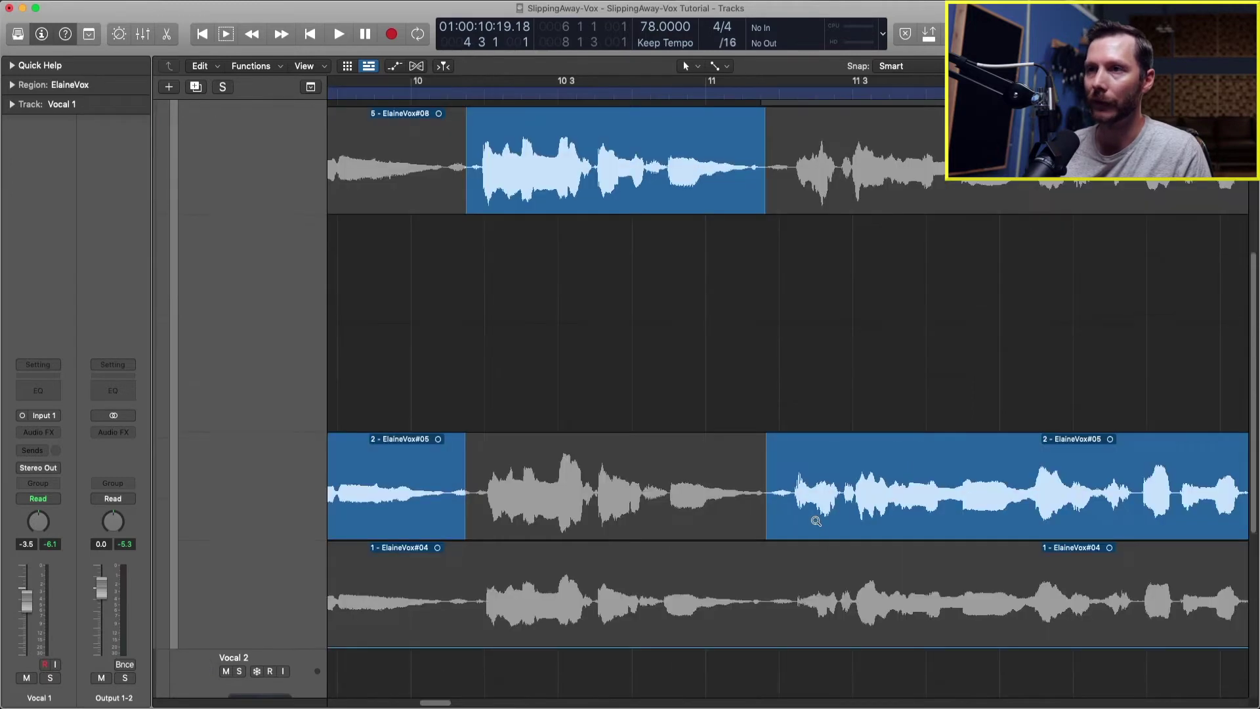
{"action": "left_click_drag", "start_coordinate": [402, 144], "coordinate": [916, 451]}
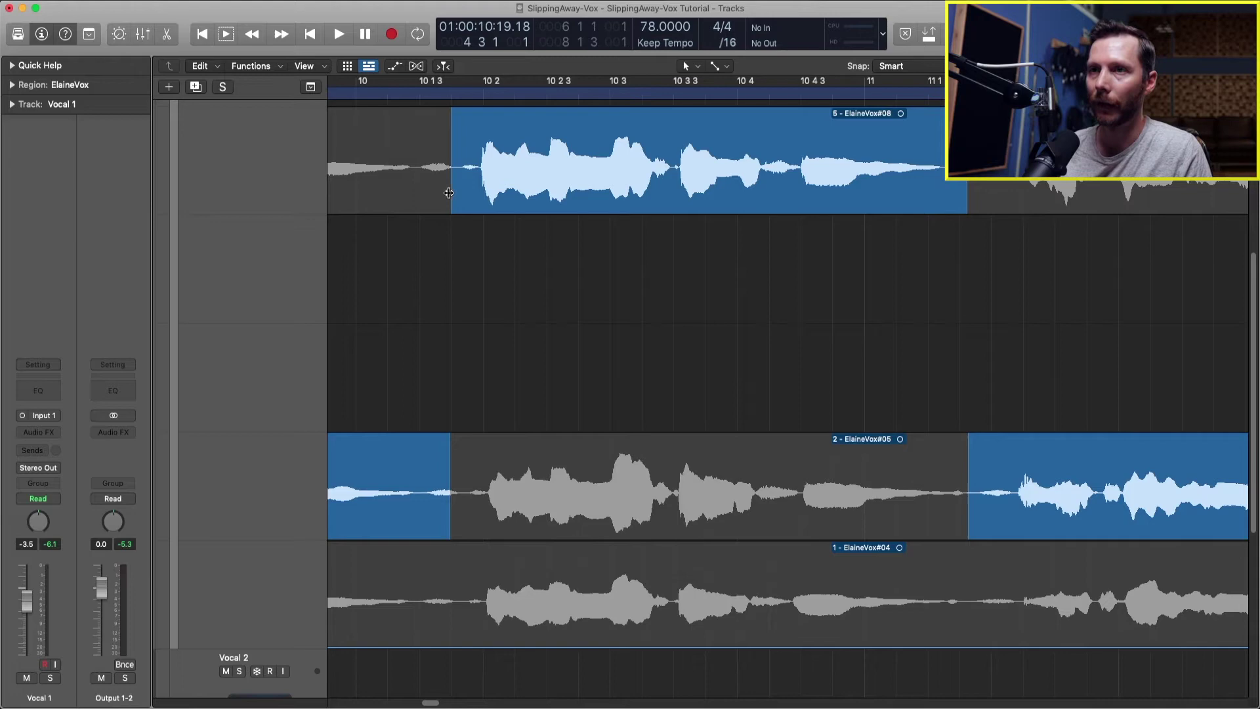
{"action": "left_click_drag", "start_coordinate": [452, 193], "coordinate": [459, 195]}
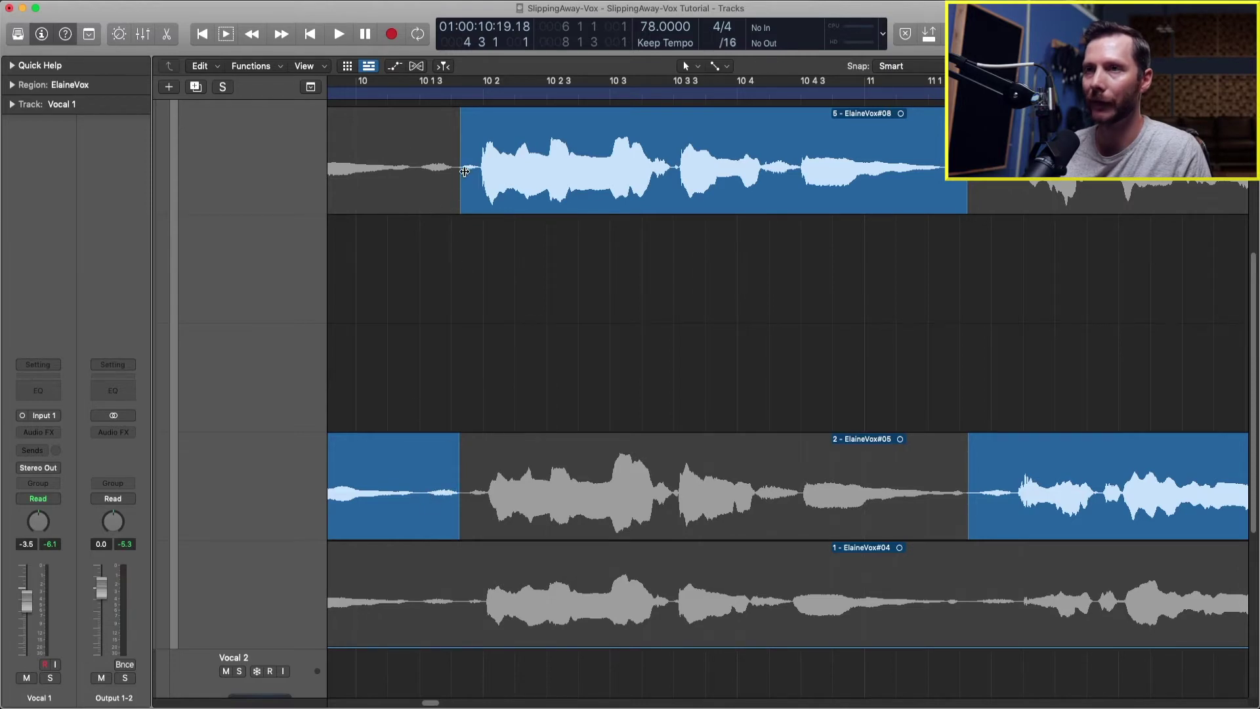
{"action": "scroll", "coordinate": [739, 292], "scroll_direction": "right", "scroll_amount": 5}
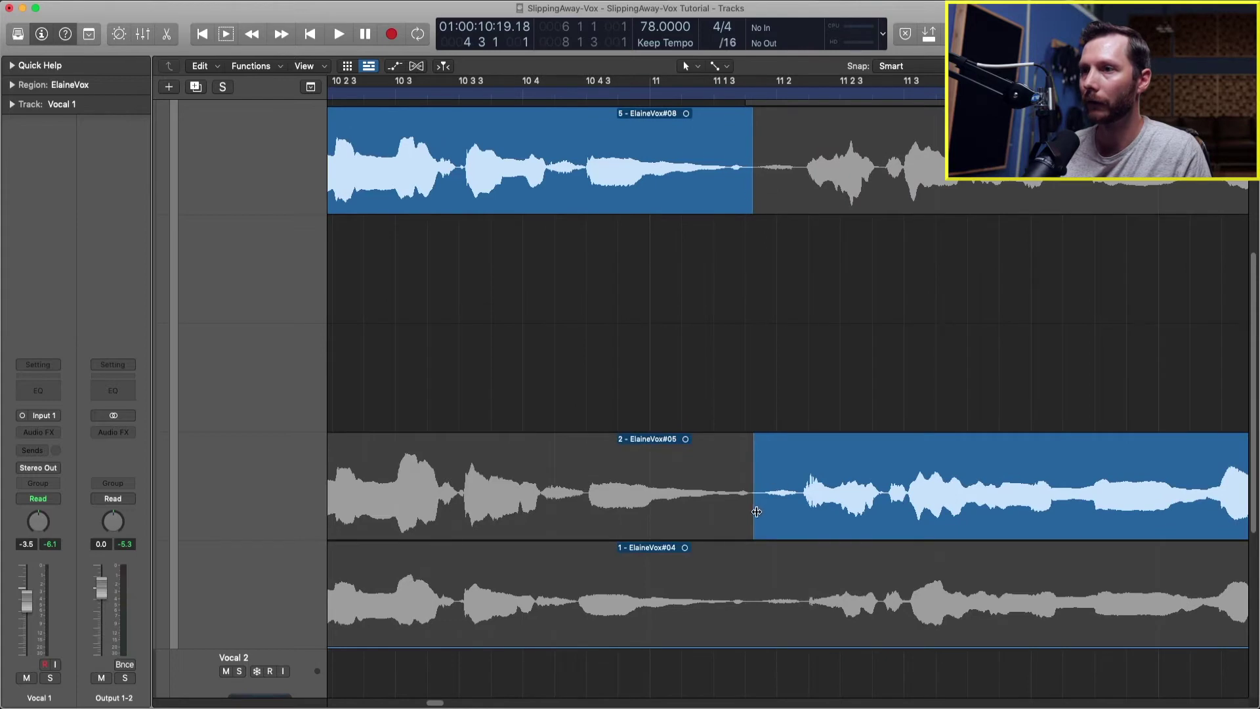
{"action": "left_click_drag", "start_coordinate": [757, 511], "coordinate": [760, 512]}
{"action": "scroll", "coordinate": [692, 408], "scroll_direction": "down", "scroll_amount": 1}
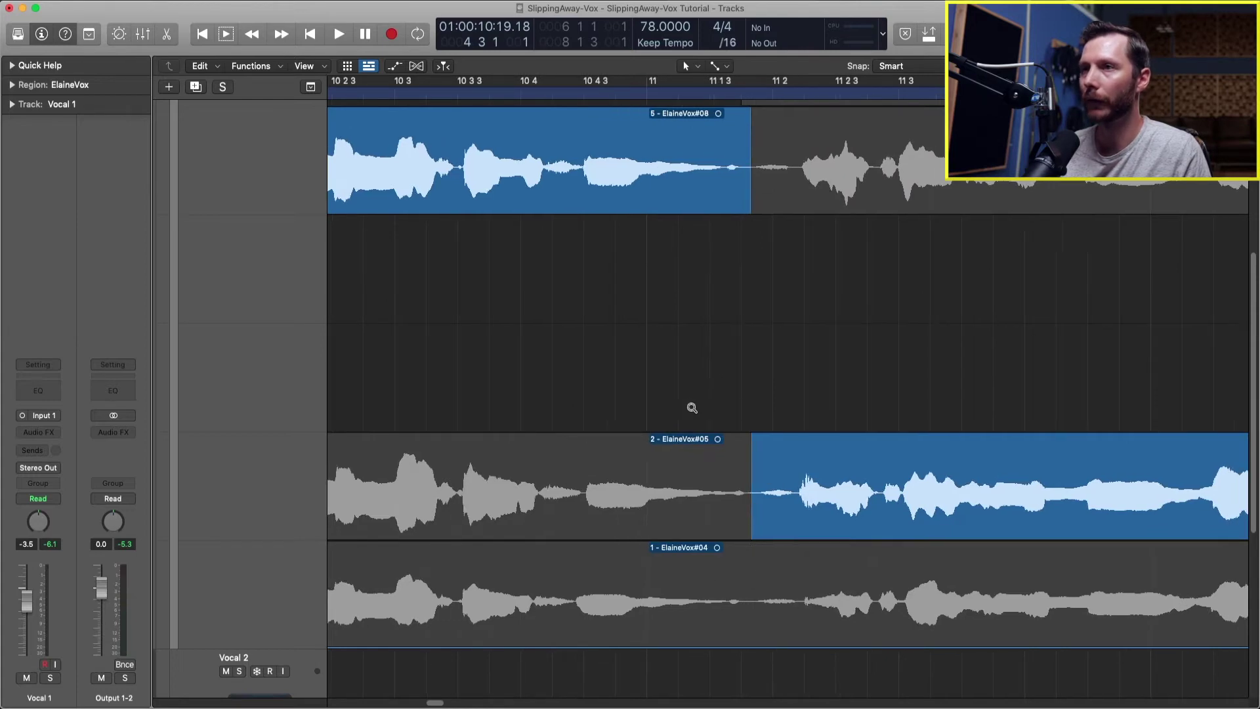
{"action": "scroll", "coordinate": [693, 407], "scroll_direction": "down", "scroll_amount": 8}
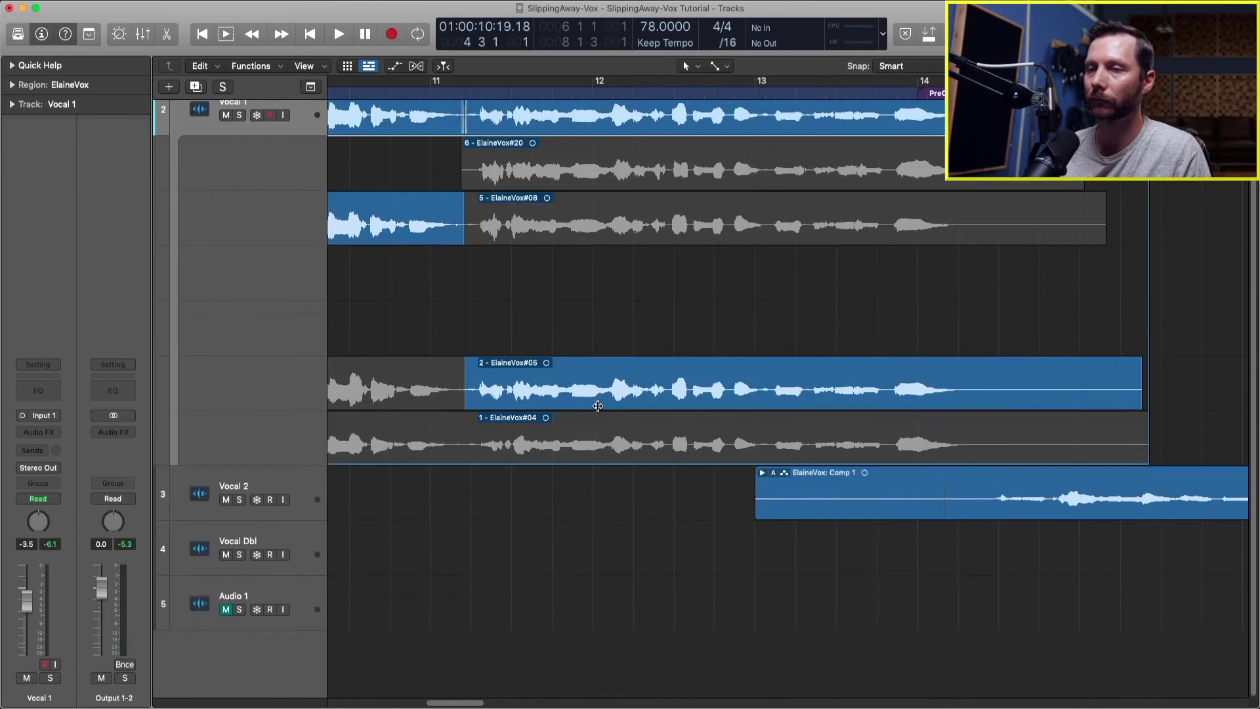
- Swipe the phrase ending from take 6 (ElaineVox#20) into the comp near bar 14
{"action": "scroll", "coordinate": [598, 406], "scroll_direction": "left", "scroll_amount": 5}
{"action": "scroll", "coordinate": [682, 415], "scroll_direction": "right", "scroll_amount": 8}
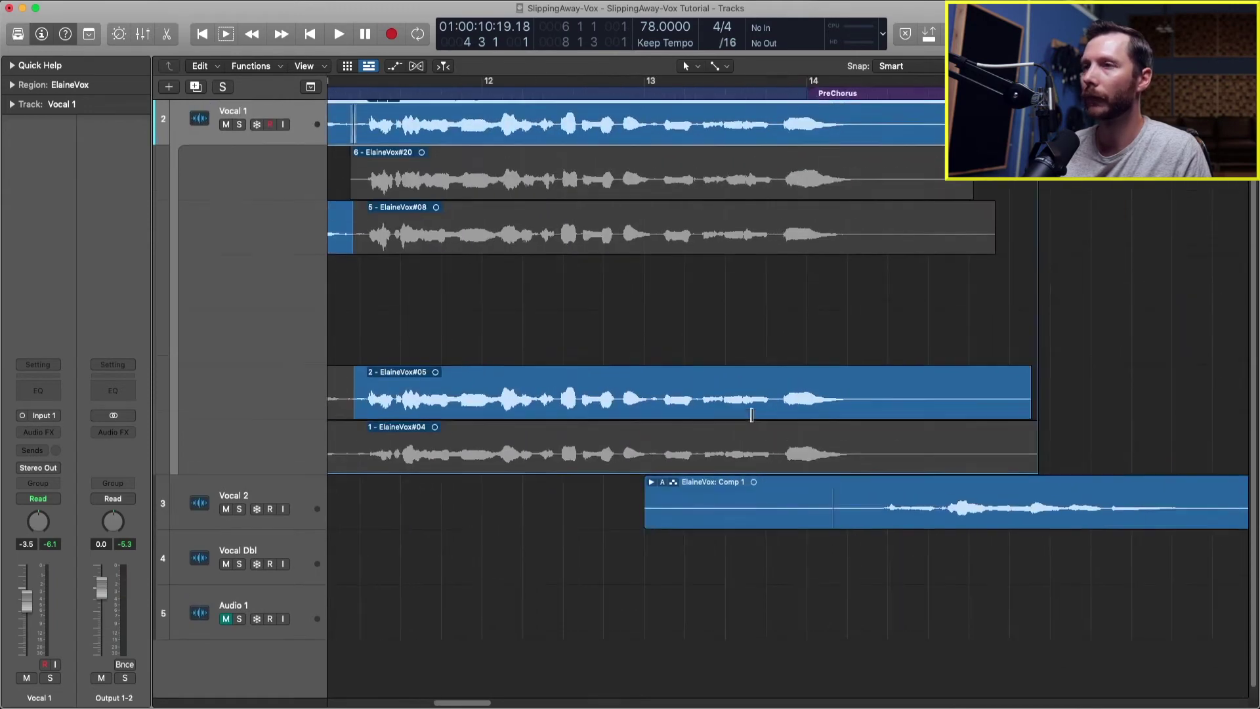
{"action": "scroll", "coordinate": [752, 415], "scroll_direction": "up", "scroll_amount": 3}
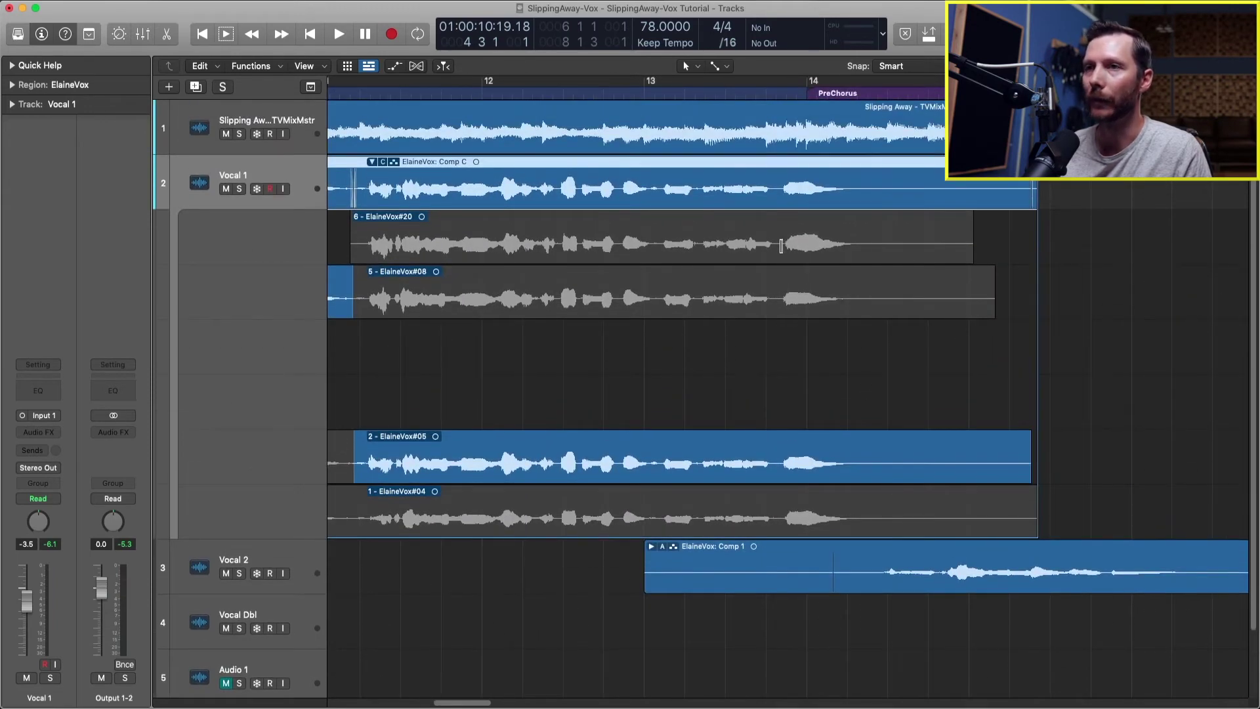
{"action": "left_click_drag", "start_coordinate": [781, 245], "coordinate": [1005, 249]}
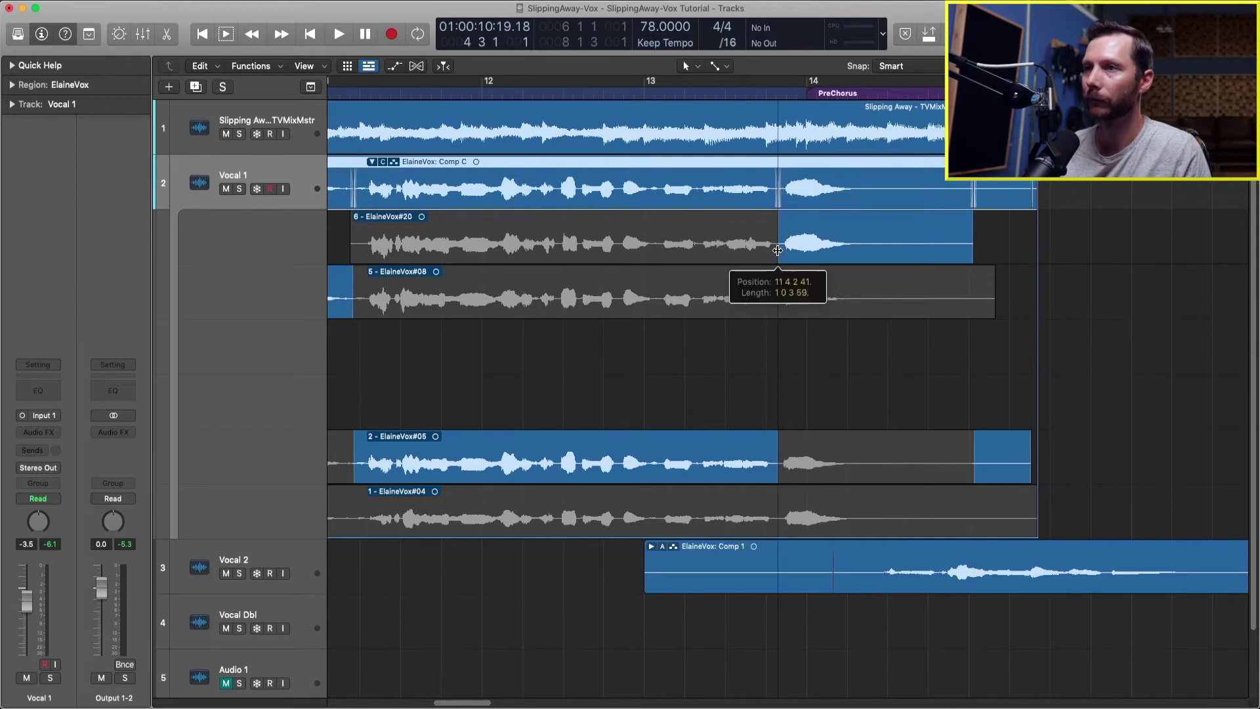
- Zoom out, set a cycle from bar 6 to bar 17, and play it back
{"action": "left_click", "coordinate": [577, 322], "text": "ctrl+alt"}
{"action": "left_click", "coordinate": [509, 327], "text": "ctrl+alt"}
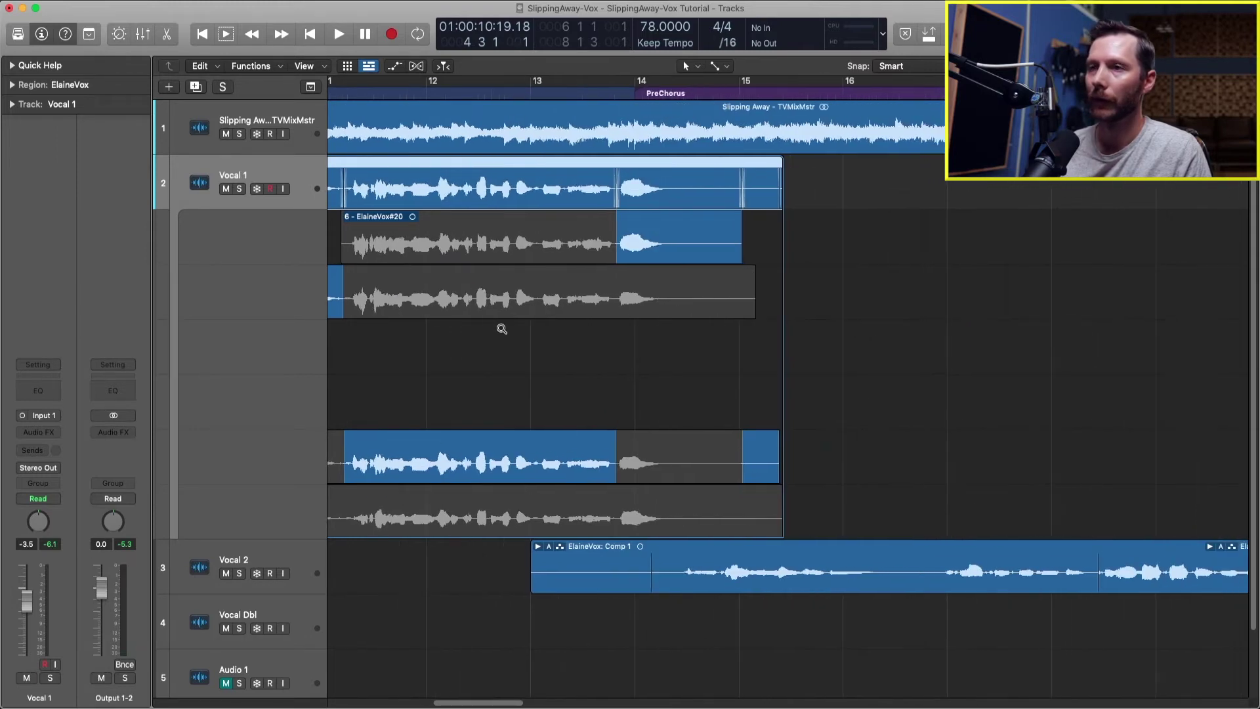
{"action": "left_click", "coordinate": [490, 329], "text": "ctrl+alt"}
{"action": "left_click", "coordinate": [494, 333], "text": "ctrl+alt"}
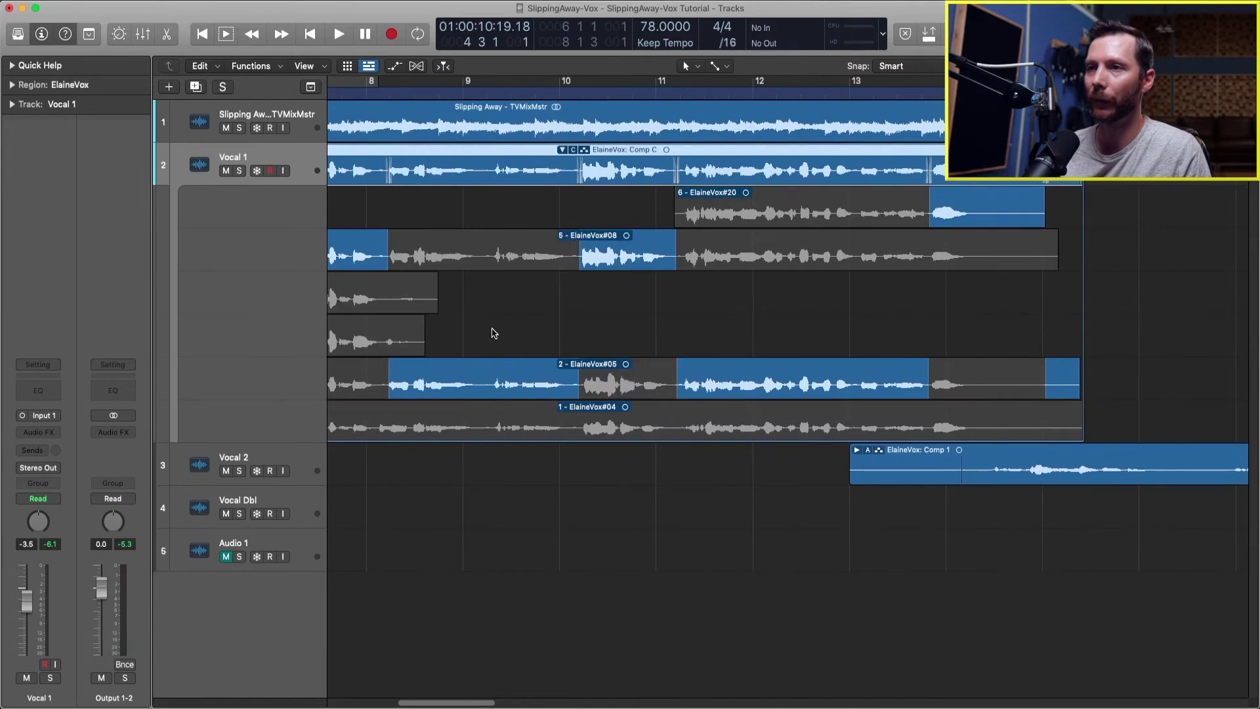
{"action": "left_click", "coordinate": [494, 333], "text": "ctrl+alt"}
{"action": "scroll", "coordinate": [495, 333], "scroll_direction": "left", "scroll_amount": 5}
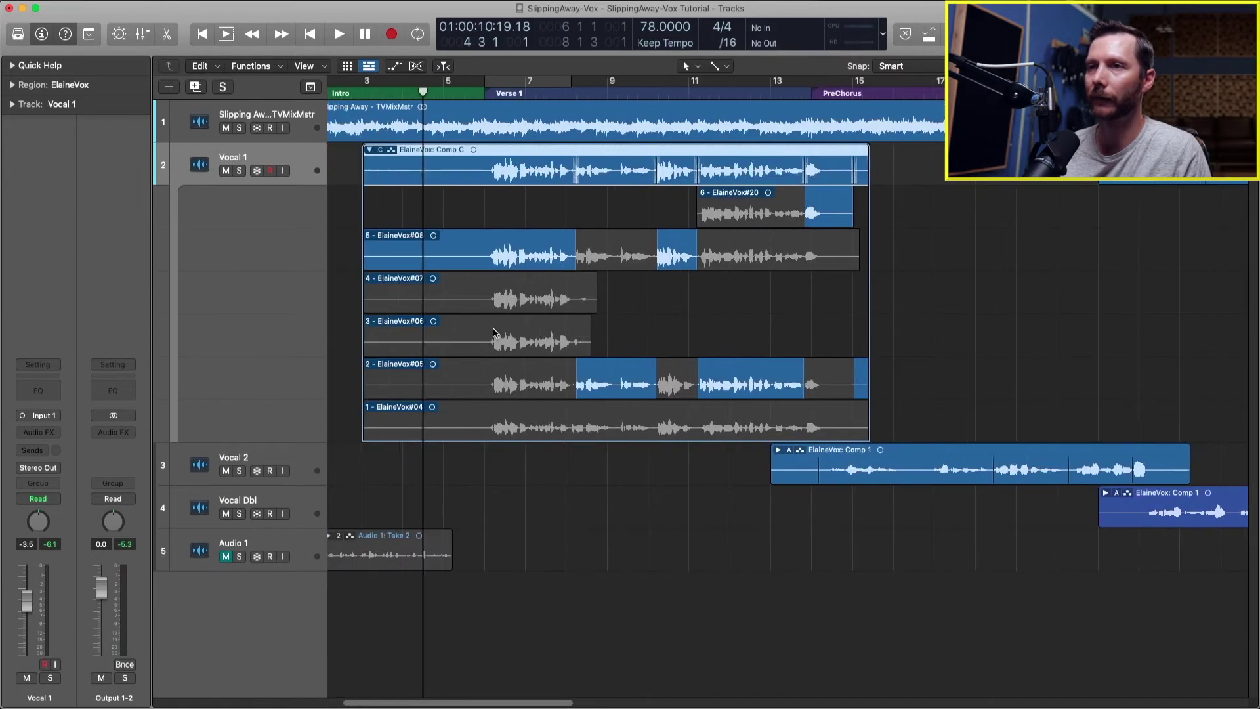
{"action": "left_click", "coordinate": [545, 81]}
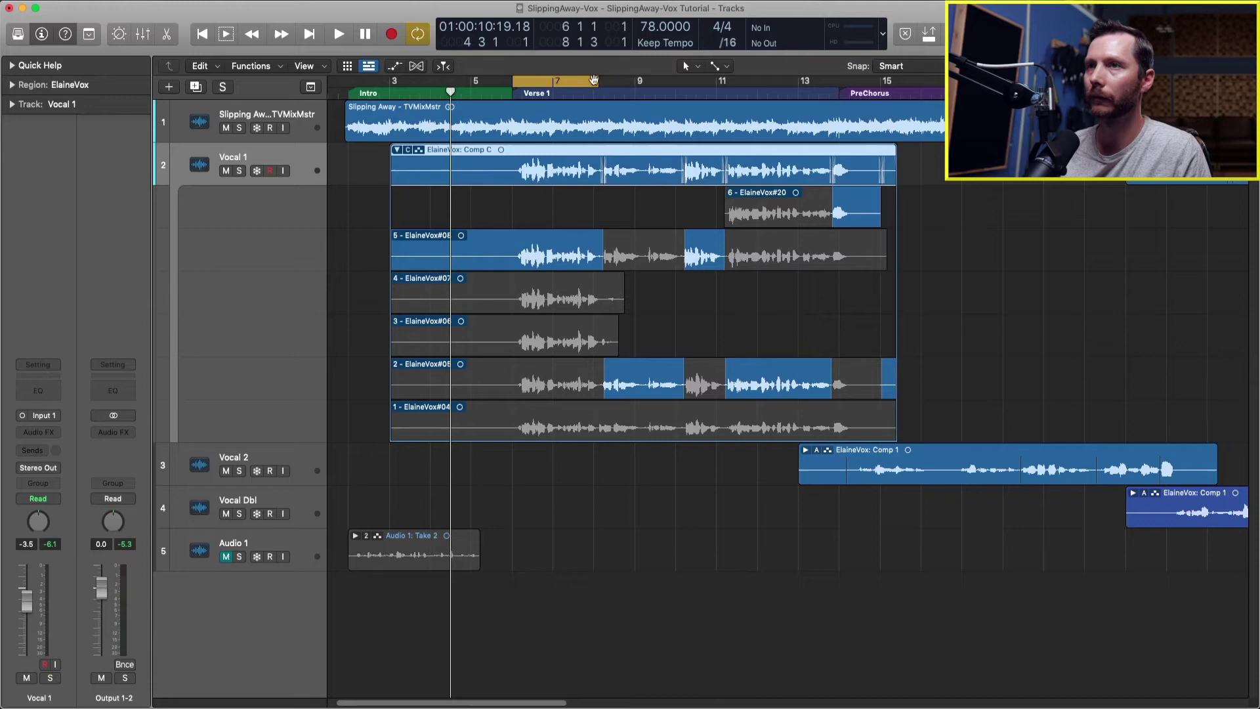
{"action": "left_click_drag", "start_coordinate": [594, 80], "coordinate": [918, 129]}
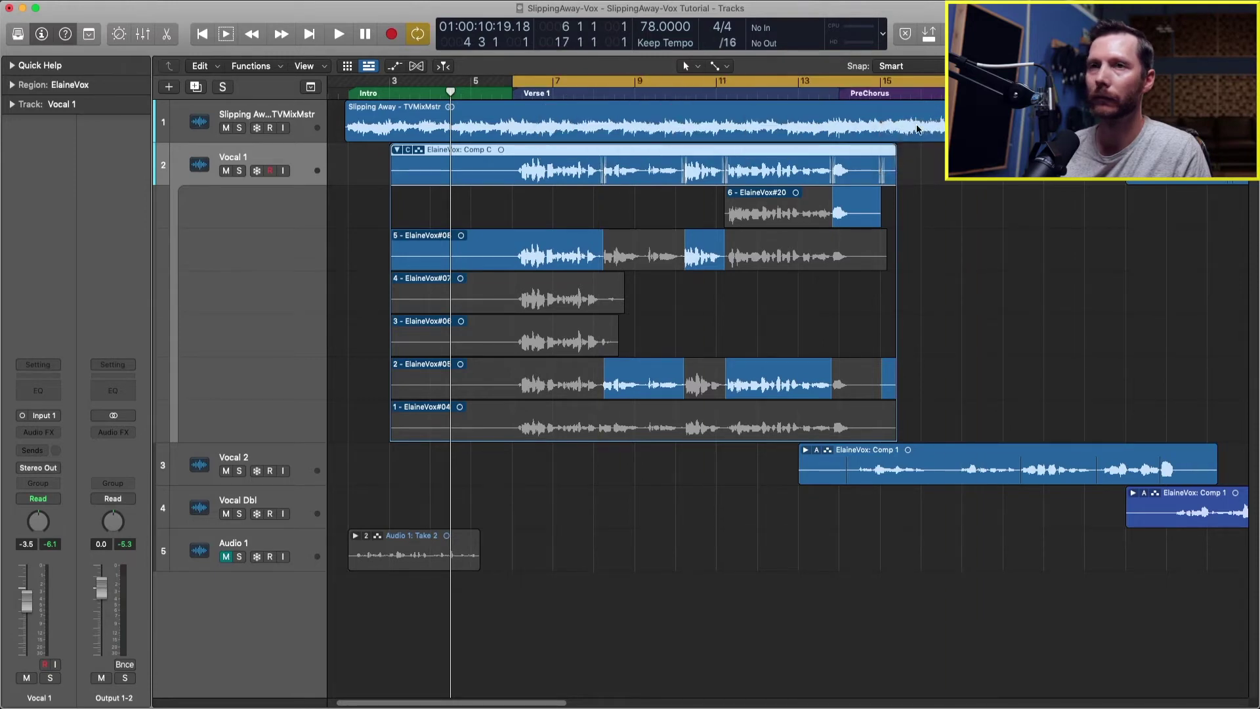
{"action": "key", "text": "space"}
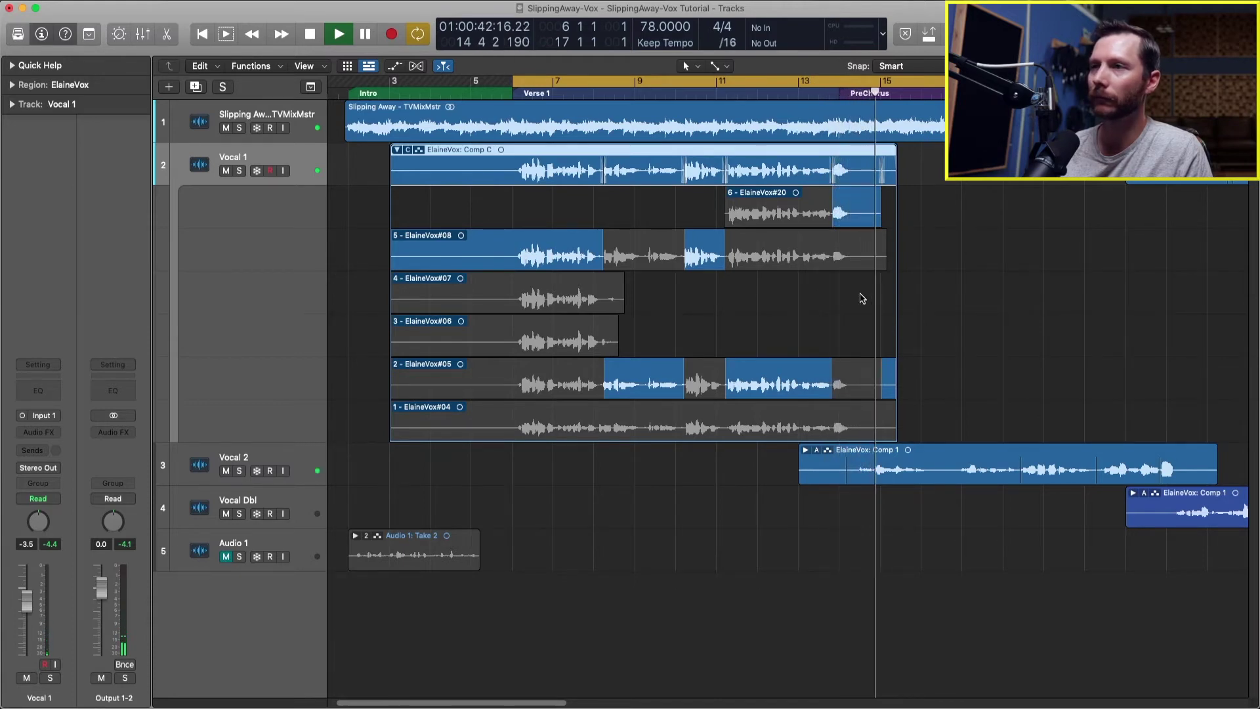
- Swipe take 2 over the phrase ending around bars 11–15, check playback, and collapse the Vocal 1 folder
{"action": "key", "text": "space"}
{"action": "left_click_drag", "start_coordinate": [756, 195], "coordinate": [996, 443]}
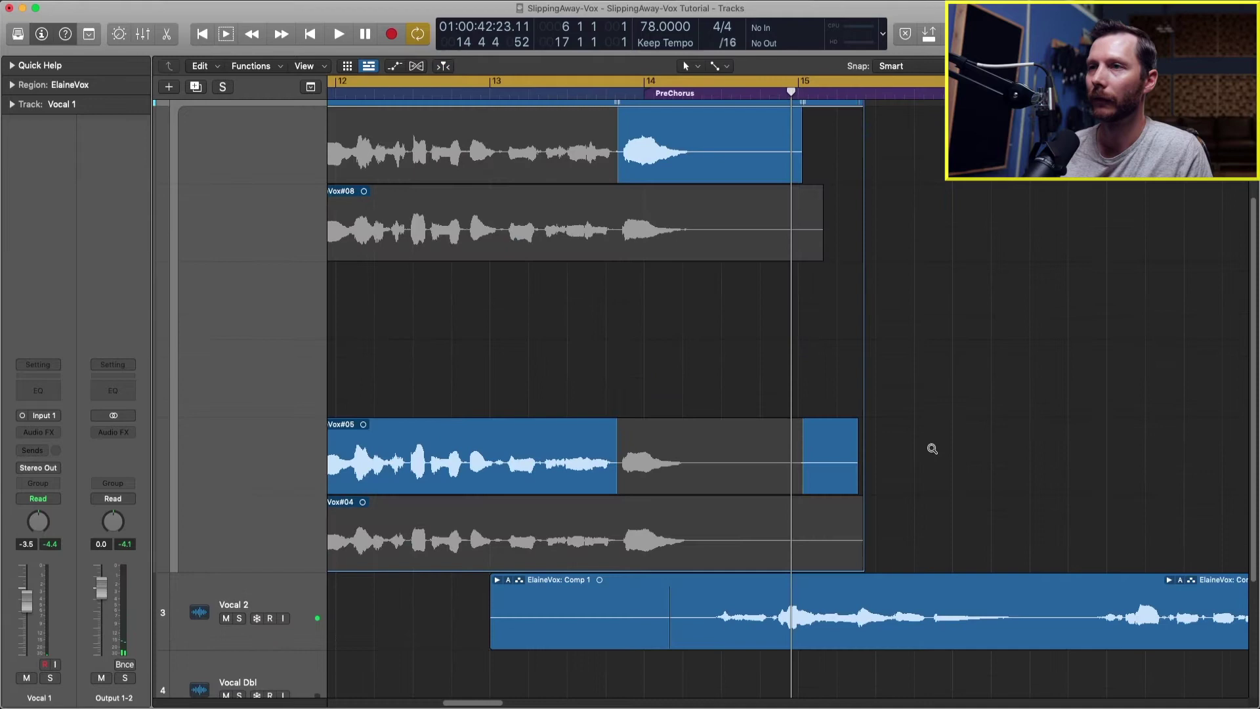
{"action": "left_click_drag", "start_coordinate": [617, 468], "coordinate": [825, 457]}
{"action": "double_click", "coordinate": [608, 95]}
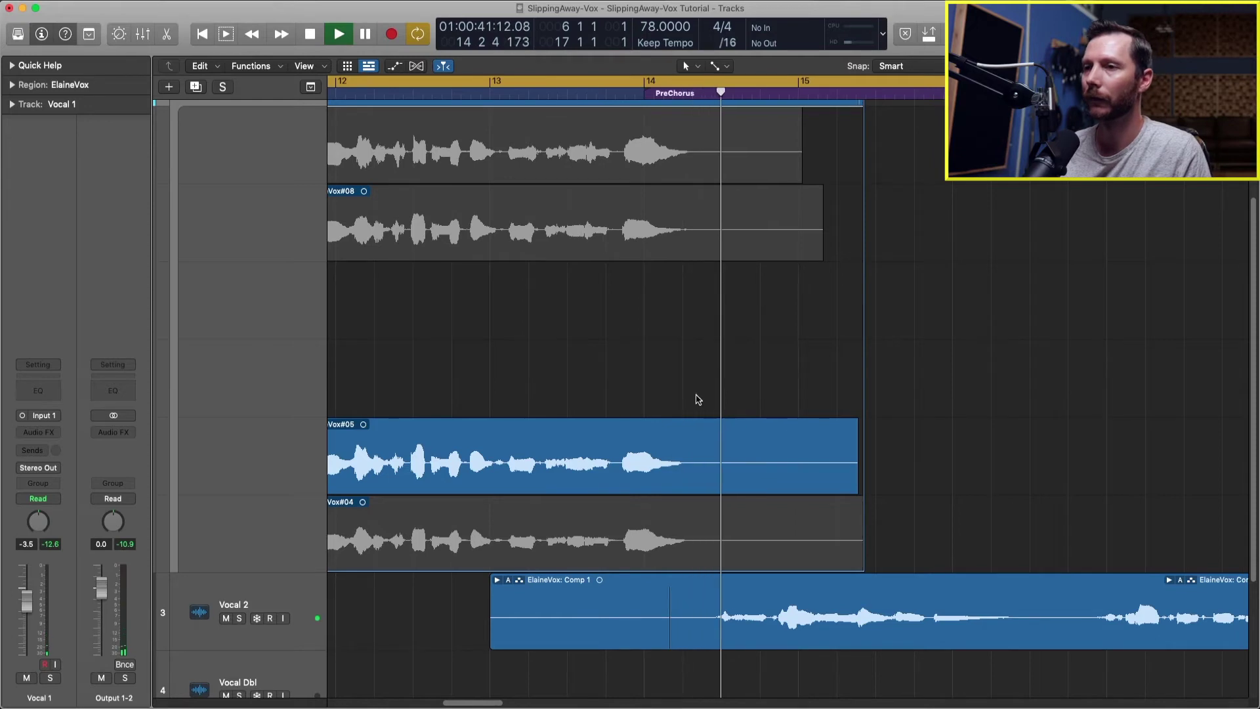
{"action": "key", "text": "space"}
{"action": "left_click", "coordinate": [649, 371], "text": "ctrl+alt"}
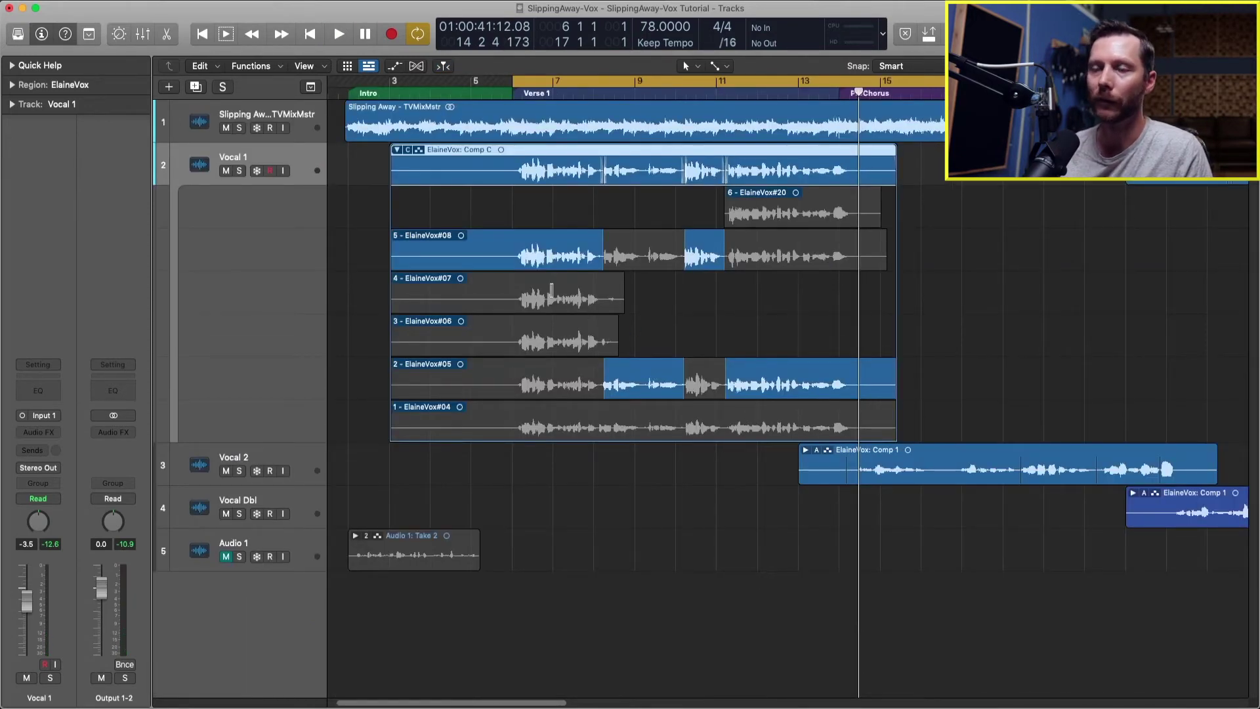
{"action": "left_click", "coordinate": [397, 151]}
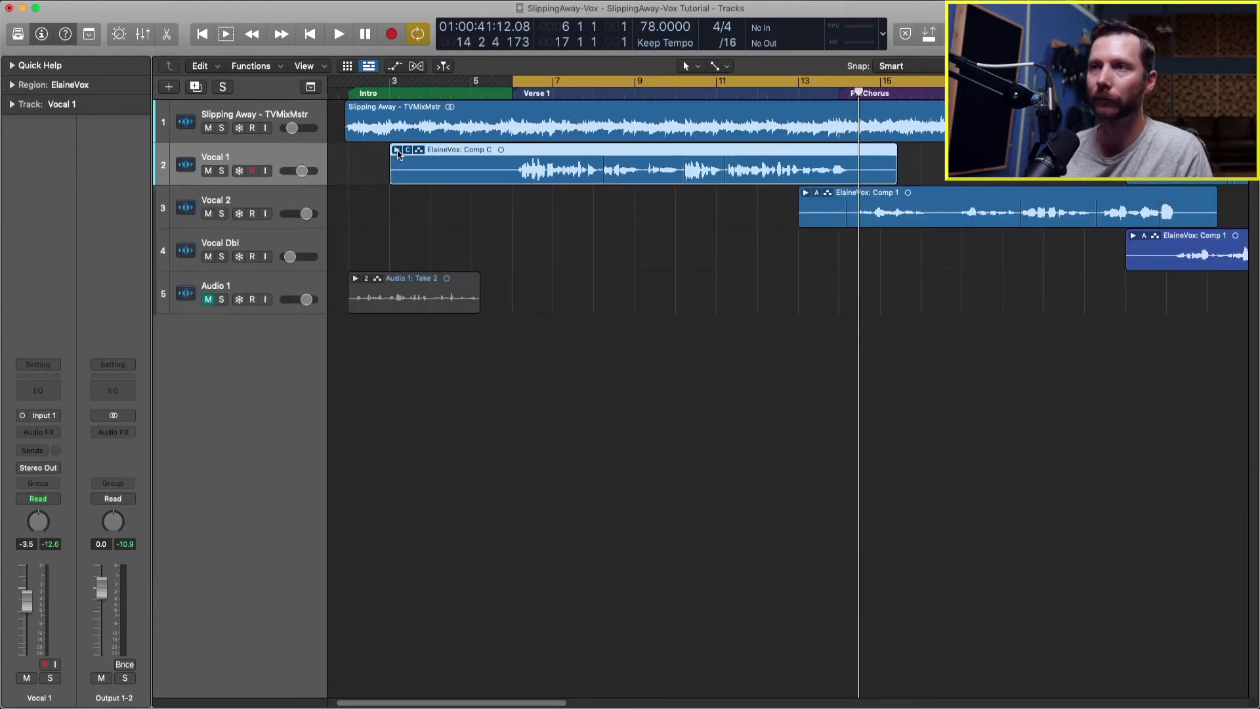
- Copy the Comp C take folder onto a new duplicate Vocal 1 track and mute that backup track
{"action": "left_click", "coordinate": [195, 87]}
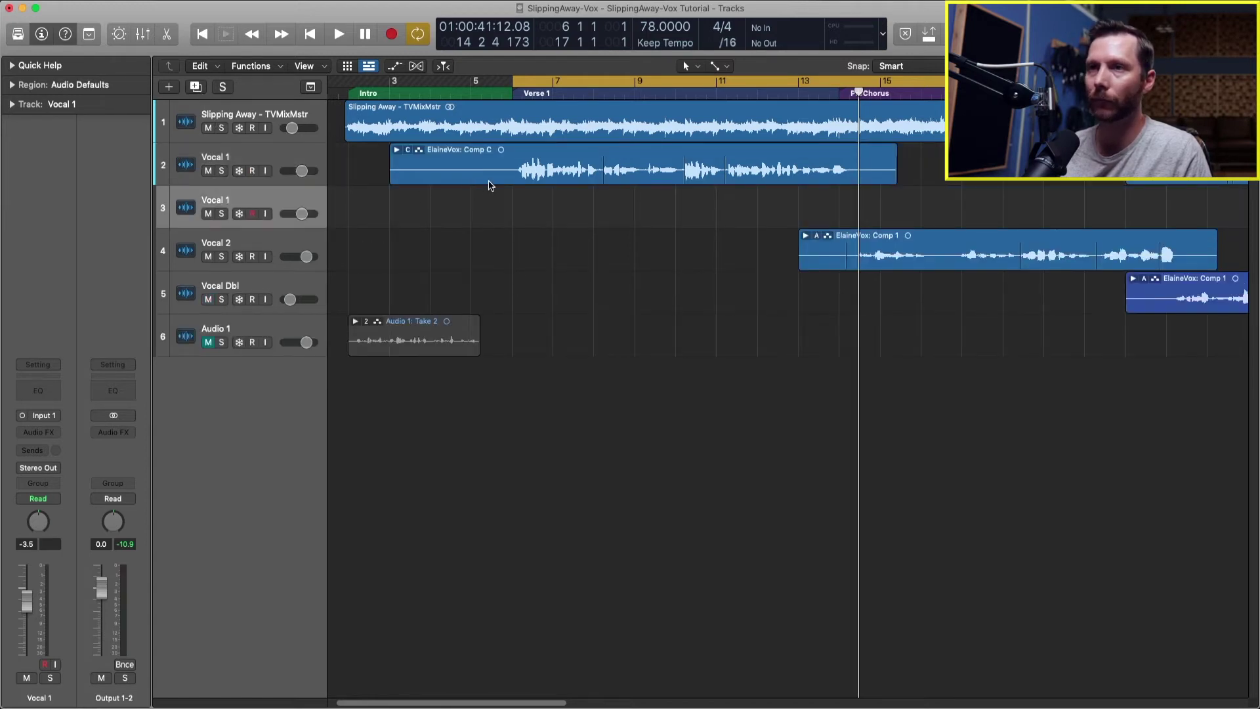
{"action": "left_click", "coordinate": [466, 172]}
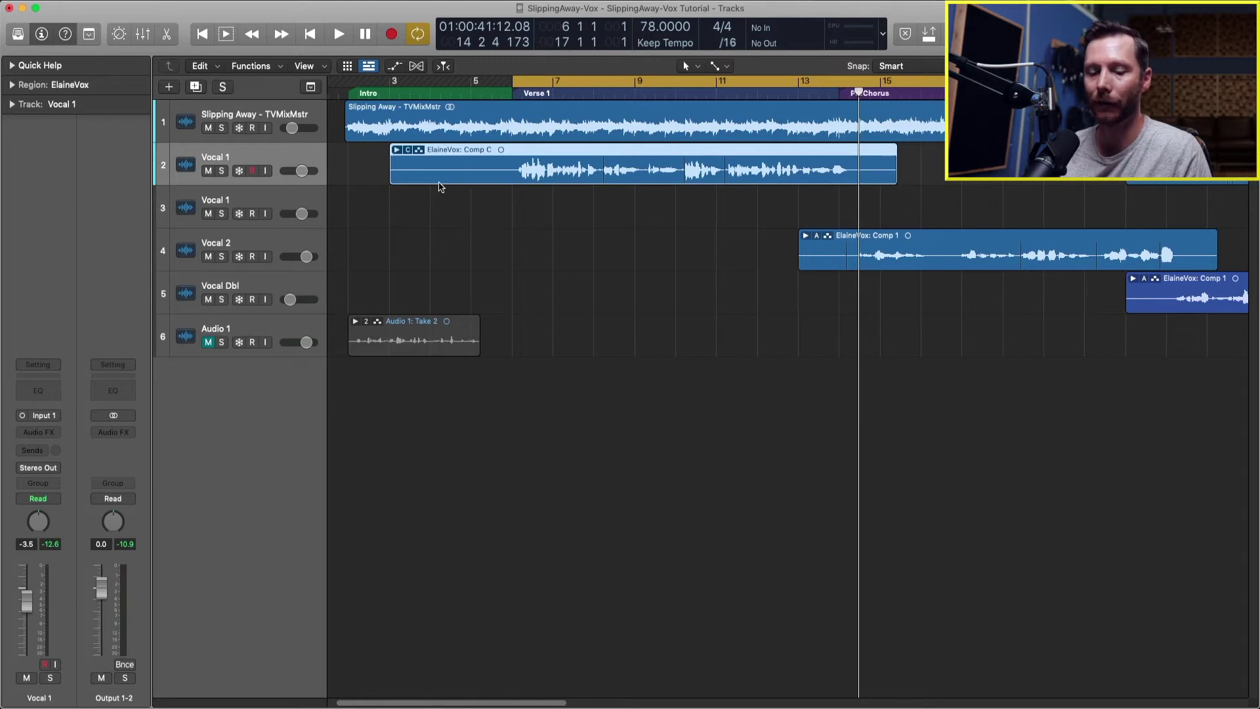
{"action": "left_click_drag", "start_coordinate": [443, 178], "coordinate": [442, 210]}
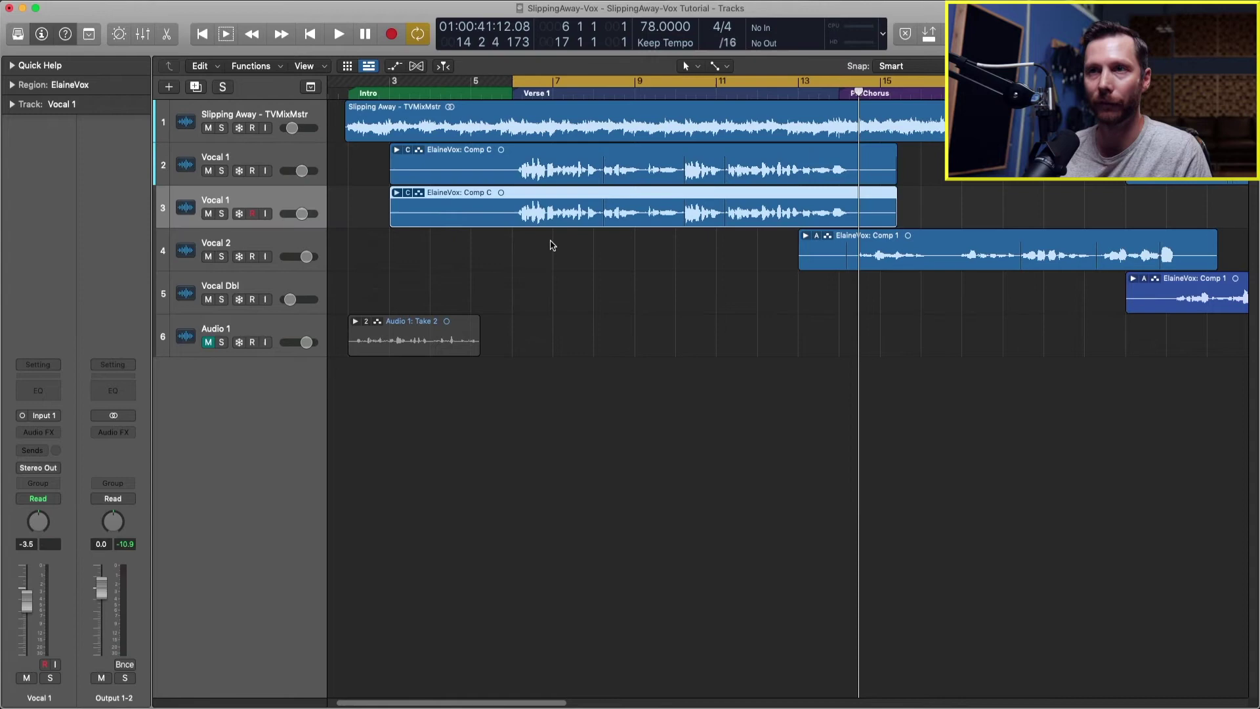
{"action": "left_click", "coordinate": [397, 193]}
{"action": "left_click", "coordinate": [397, 194]}
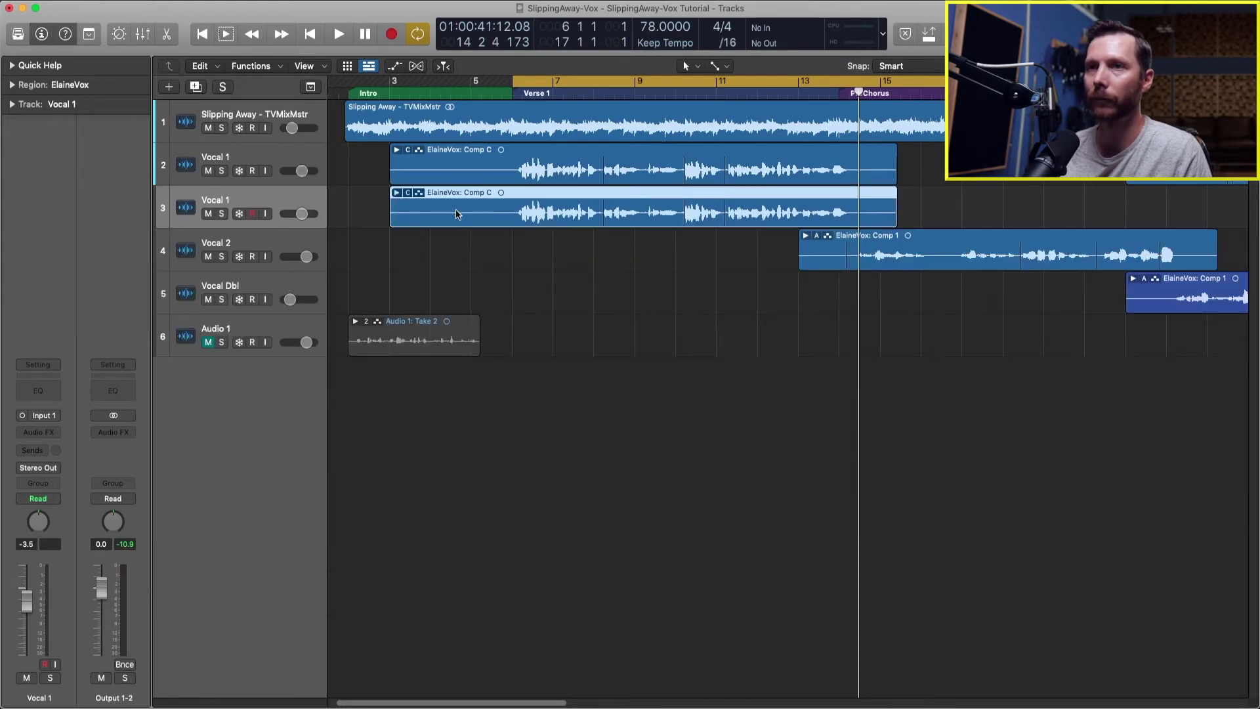
{"action": "left_click", "coordinate": [209, 214]}
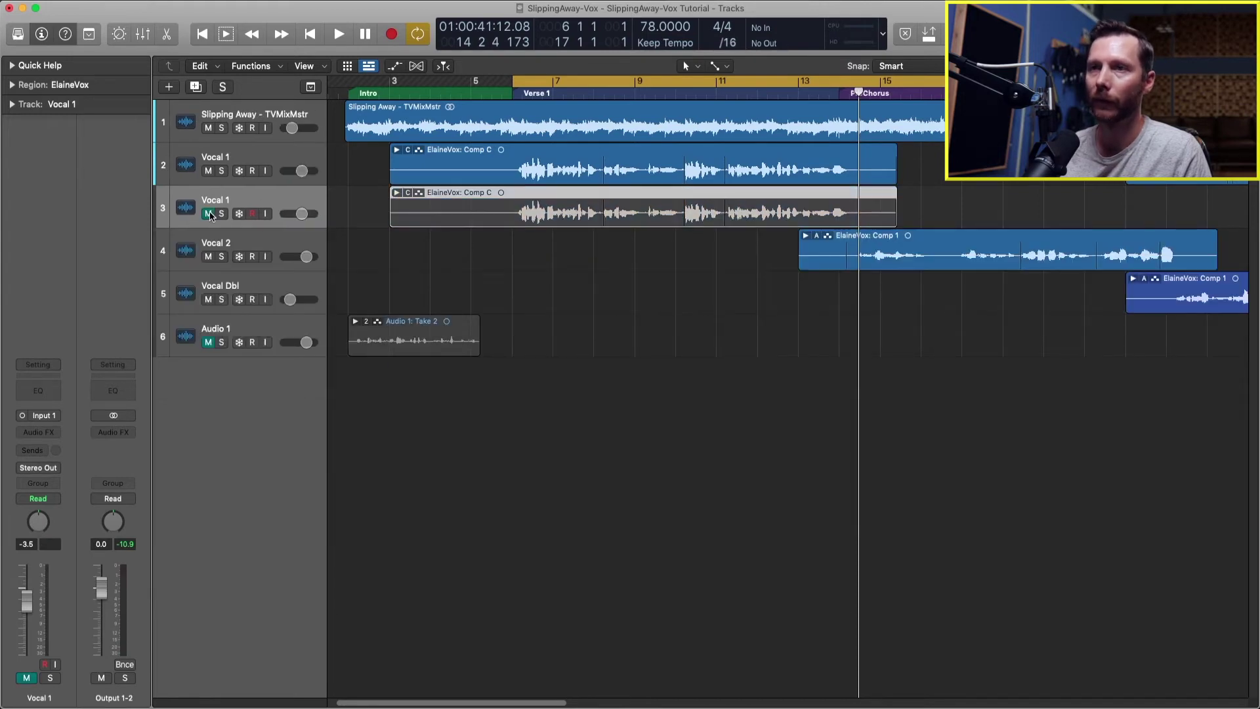
- Flatten the original Vocal 1 Comp C take folder into separate regions
{"action": "left_click", "coordinate": [229, 152]}
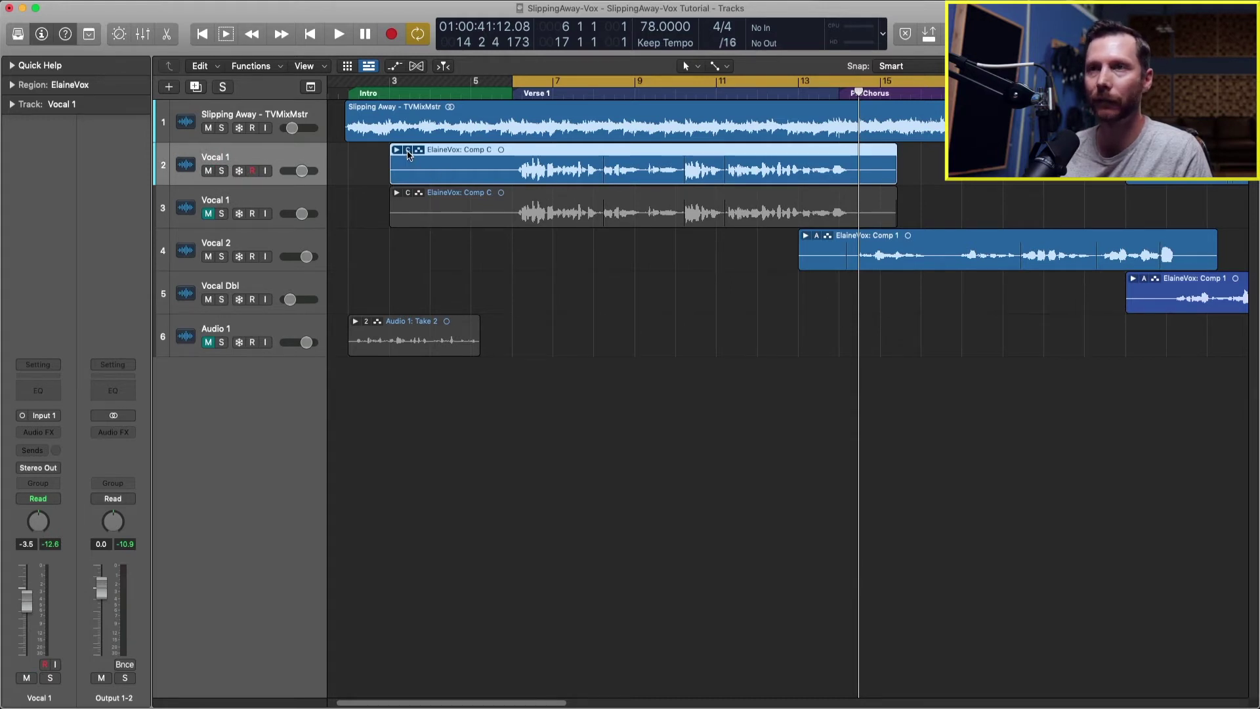
{"action": "left_click", "coordinate": [407, 154]}
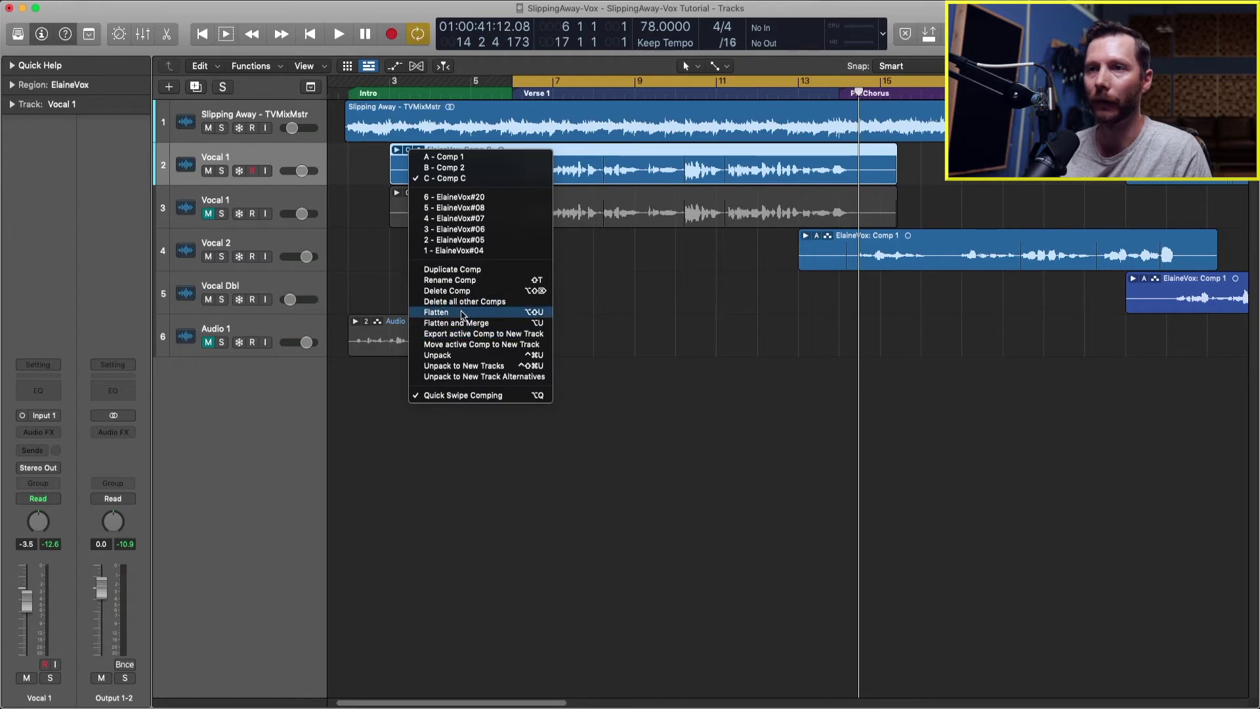
{"action": "left_click", "coordinate": [483, 314]}
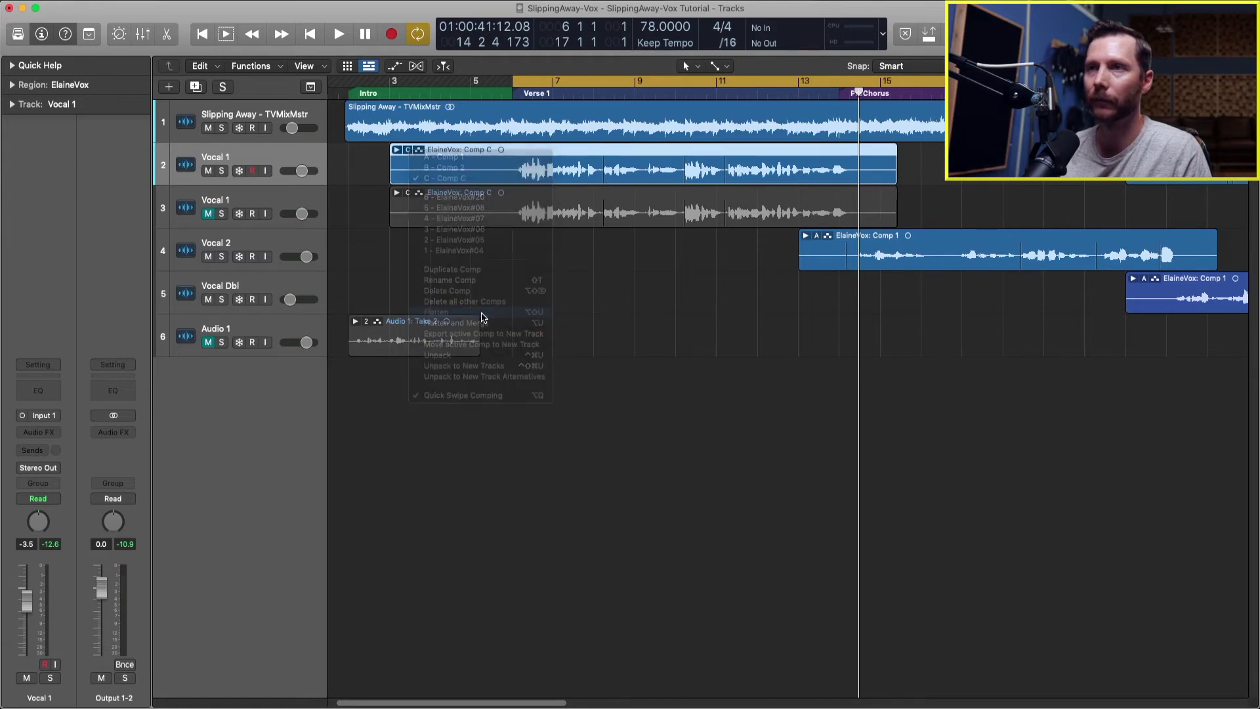
{"action": "left_click", "coordinate": [530, 283]}
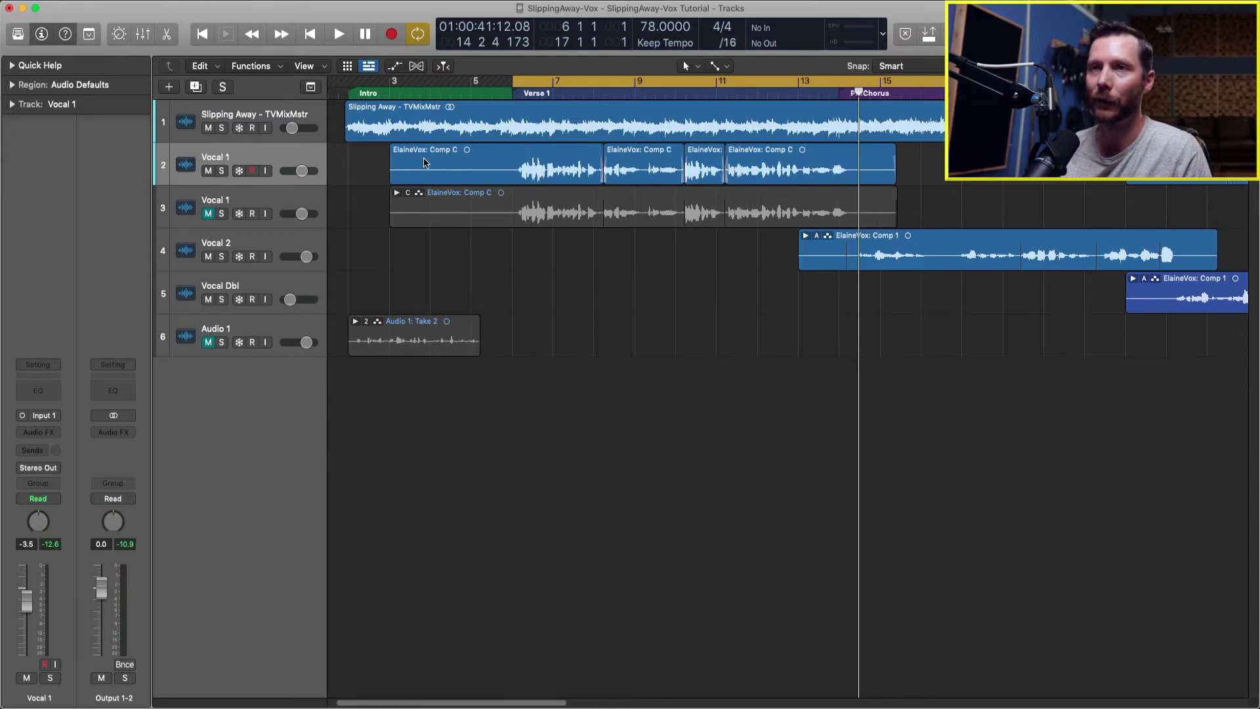
- Trim the first Comp C region to start near bar 7 and the last to end near bar 14
{"action": "left_click", "coordinate": [584, 164]}
{"action": "key", "text": "Right"}
{"action": "key", "text": "Right"}
{"action": "key", "text": "Right"}
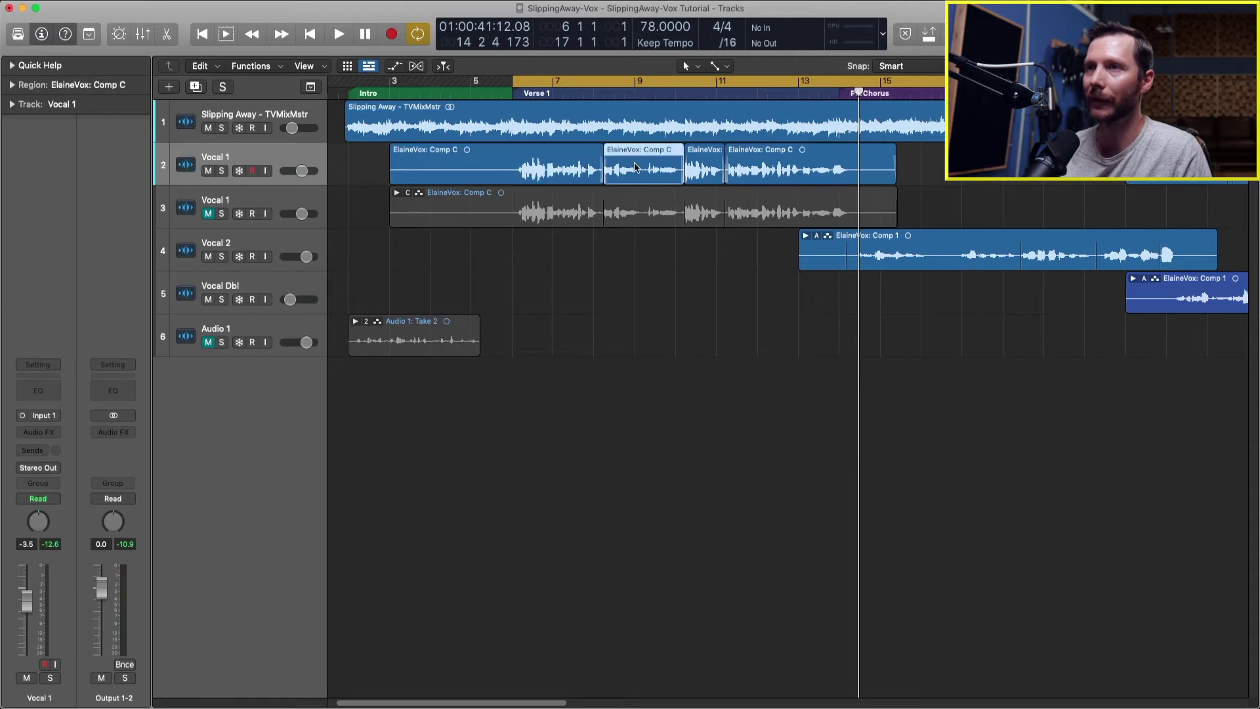
{"action": "left_click", "coordinate": [385, 174]}
{"action": "left_click_drag", "start_coordinate": [392, 177], "coordinate": [488, 183]}
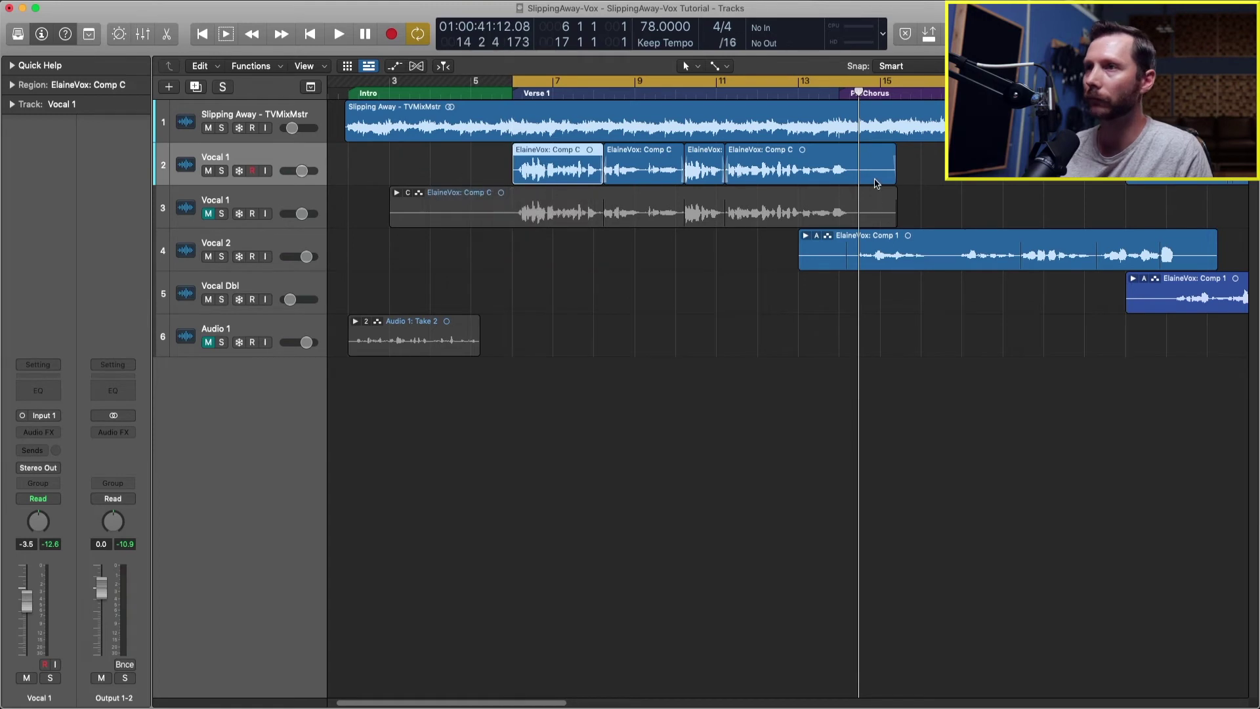
{"action": "left_click_drag", "start_coordinate": [892, 174], "coordinate": [851, 185]}
- Add a short fade-in, then move the boundary between two Comp C regions earlier near bar 8
{"action": "left_click_drag", "start_coordinate": [487, 143], "coordinate": [668, 303]}
{"action": "left_click_drag", "start_coordinate": [483, 204], "coordinate": [438, 204]}
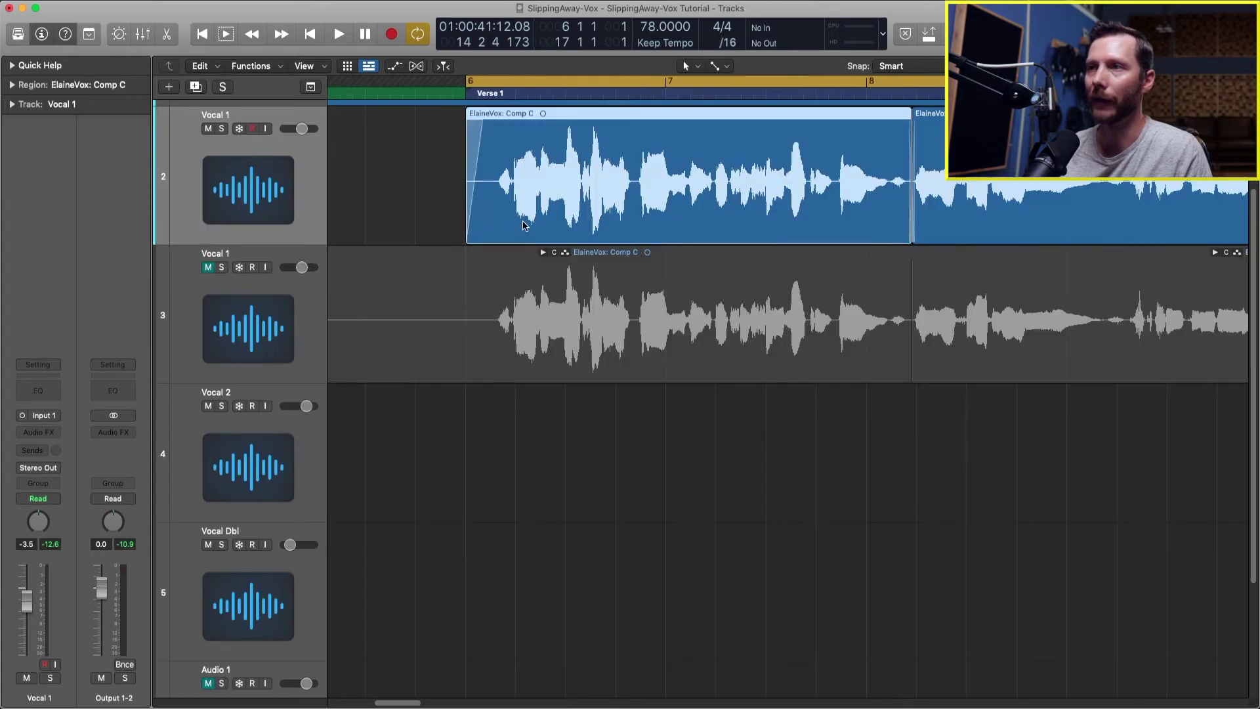
{"action": "left_click", "coordinate": [540, 211], "text": "ctrl+alt"}
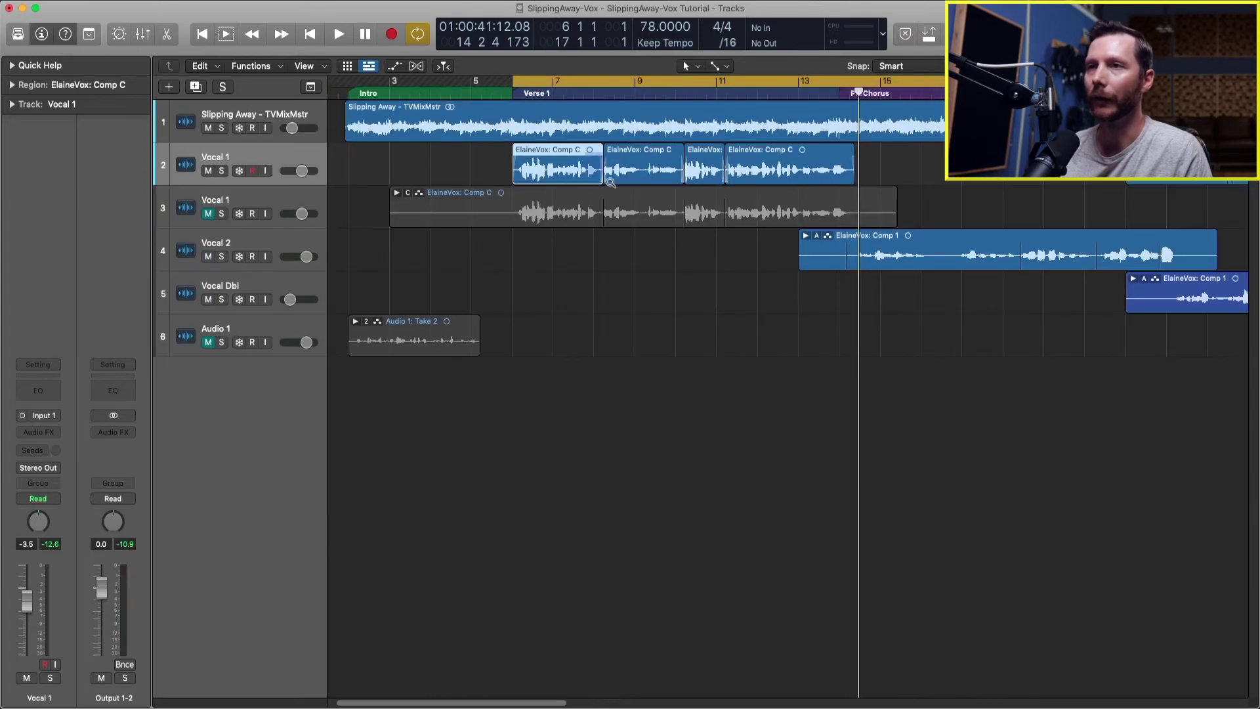
{"action": "left_click_drag", "start_coordinate": [590, 154], "coordinate": [683, 240]}
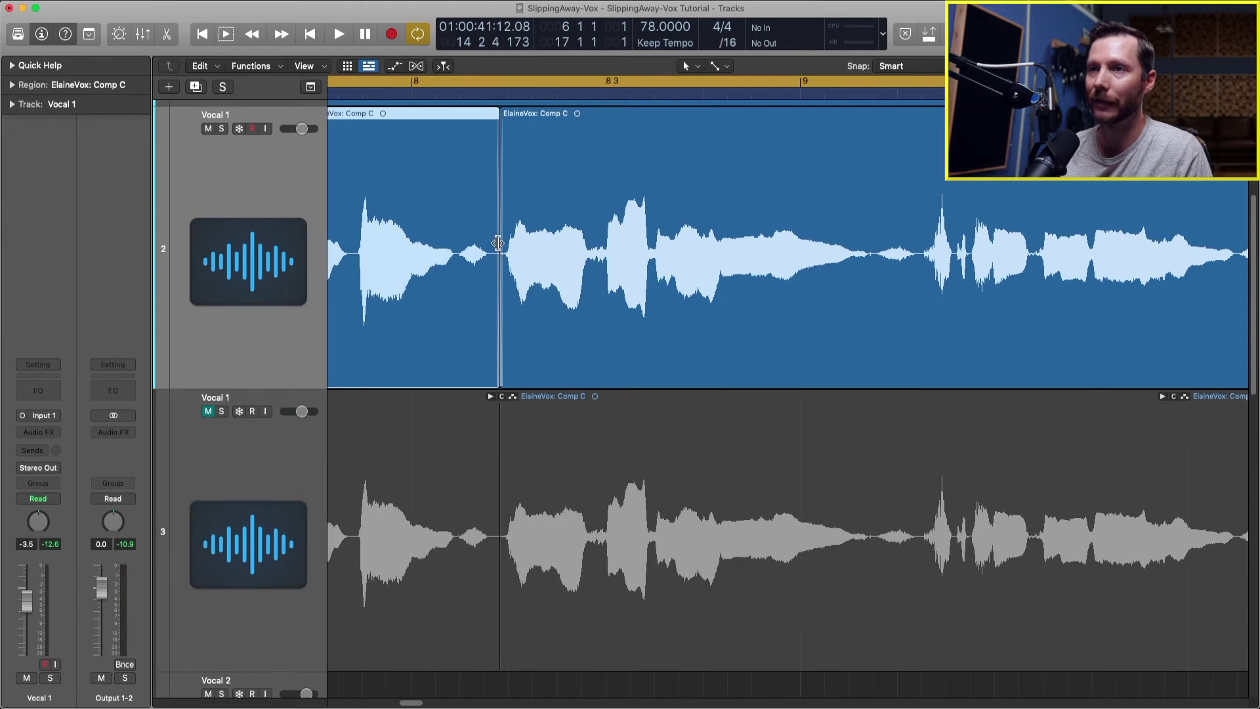
{"action": "left_click_drag", "start_coordinate": [499, 248], "coordinate": [624, 385]}
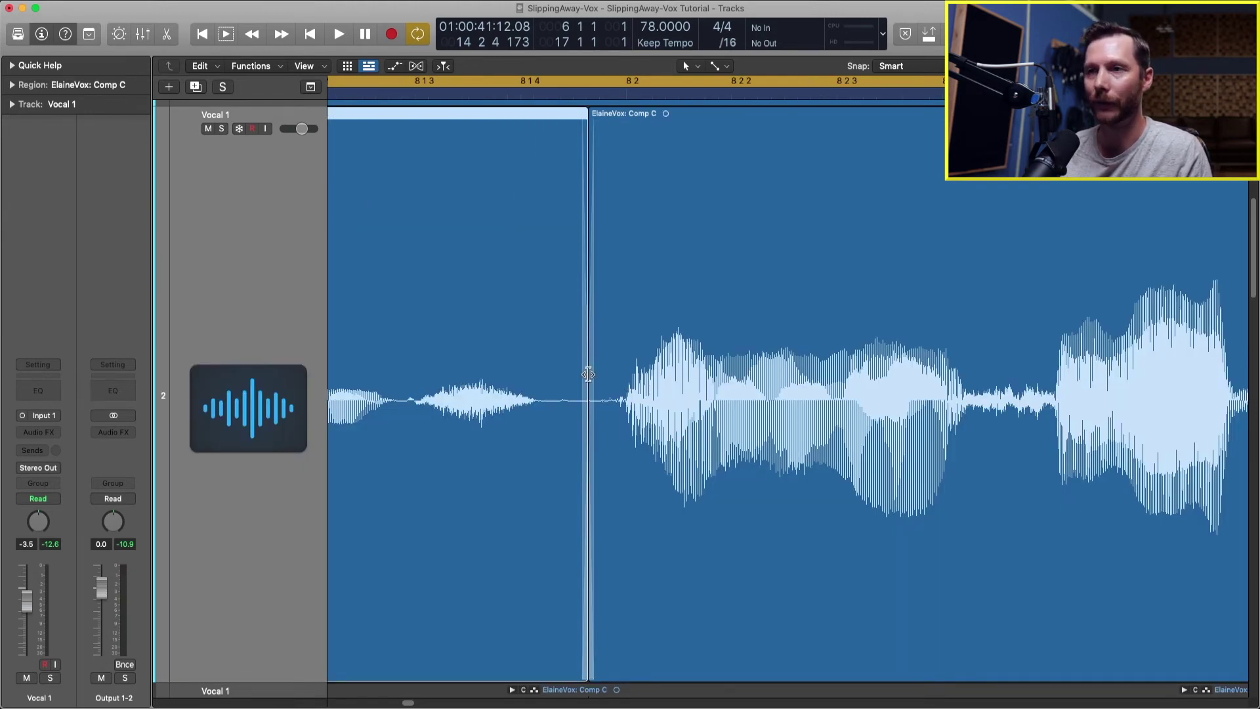
{"action": "mouse_move", "coordinate": [588, 380]}
{"action": "left_mouse_down"}
{"action": "mouse_move", "coordinate": [470, 384]}
{"action": "mouse_move", "coordinate": [678, 396]}
{"action": "mouse_move", "coordinate": [590, 394]}
{"action": "left_mouse_up"}
- Zoom back out, then unmute the Vocal 1 take folder, check its six takes, and mute it again
{"action": "key", "text": "z"}
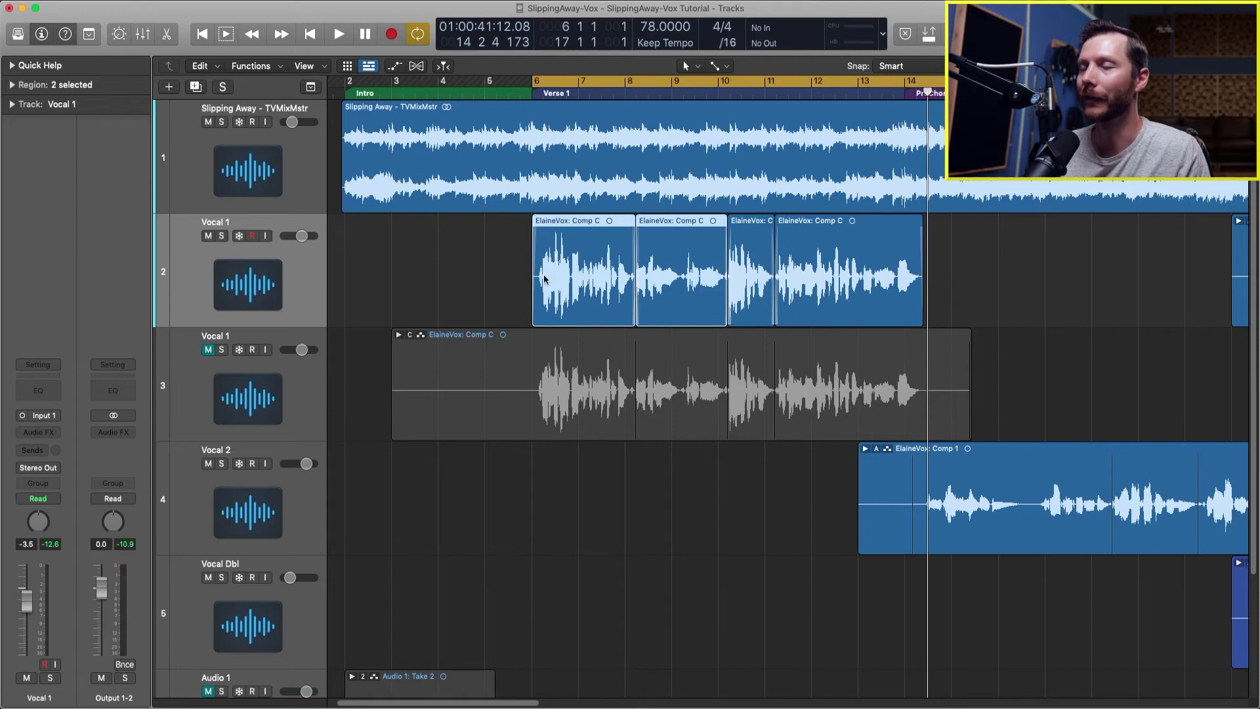
{"action": "left_click", "coordinate": [503, 263]}
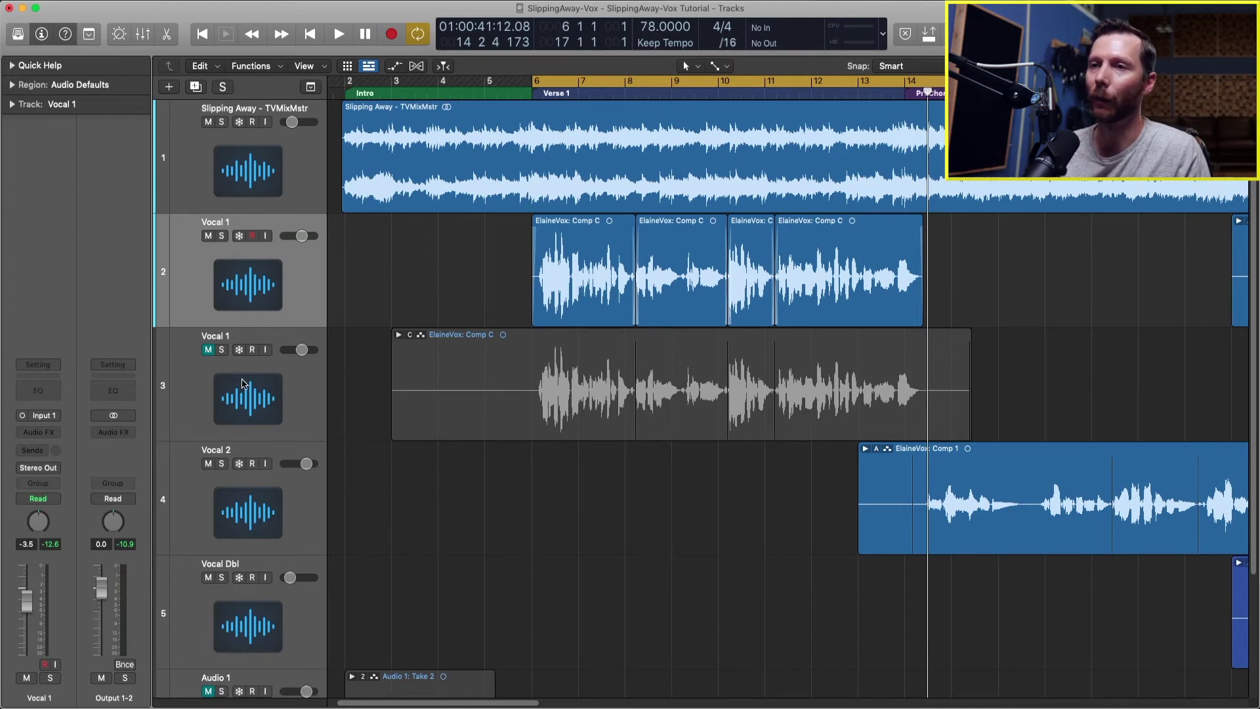
{"action": "left_click", "coordinate": [267, 377]}
{"action": "left_click", "coordinate": [209, 350]}
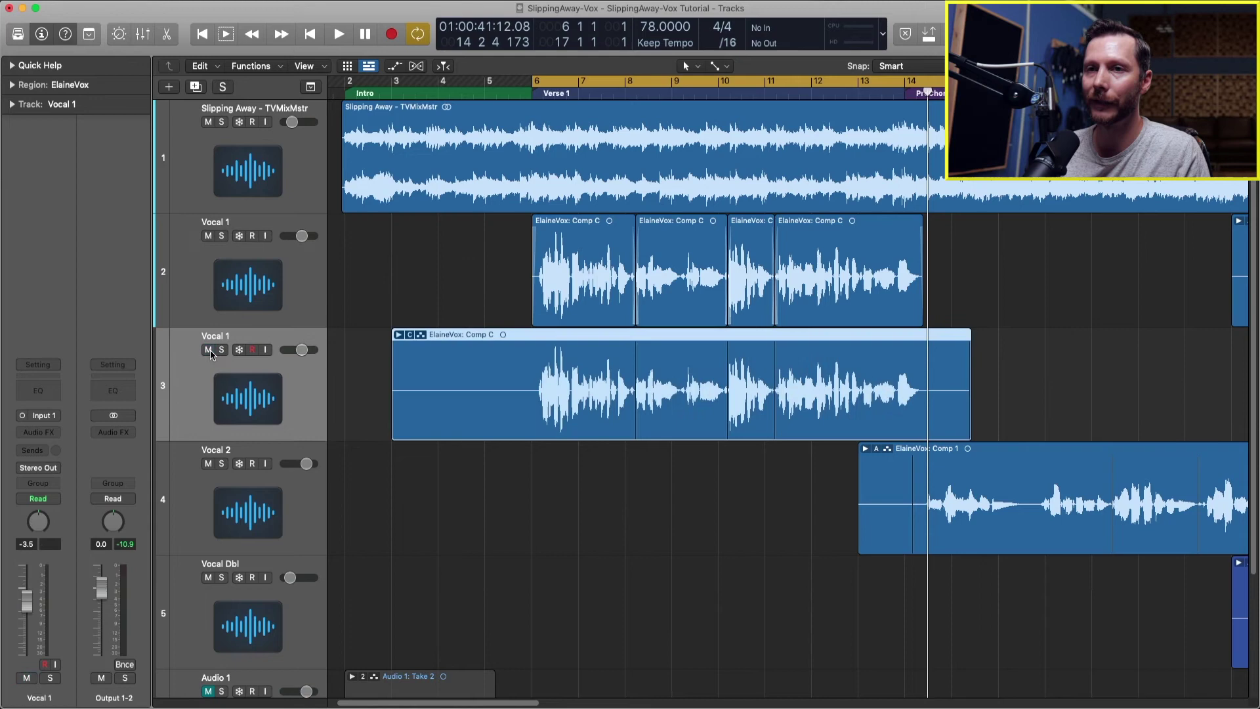
{"action": "left_click", "coordinate": [399, 337]}
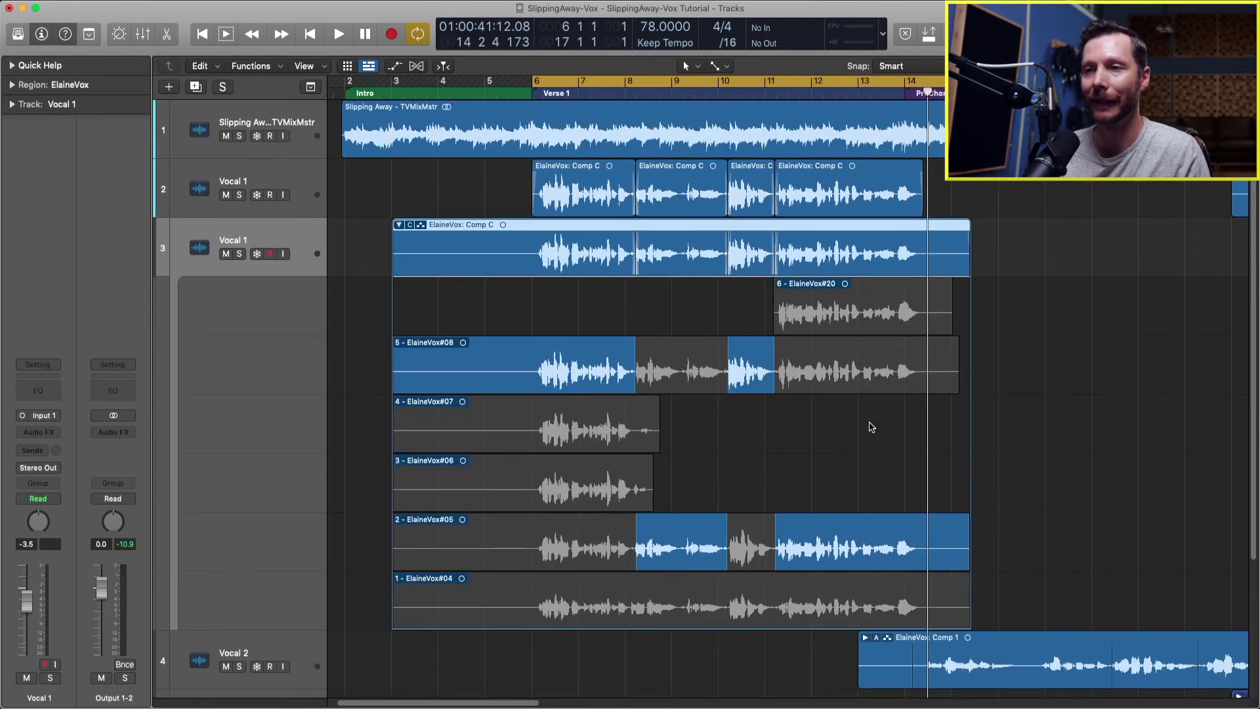
{"action": "left_click", "coordinate": [399, 225]}
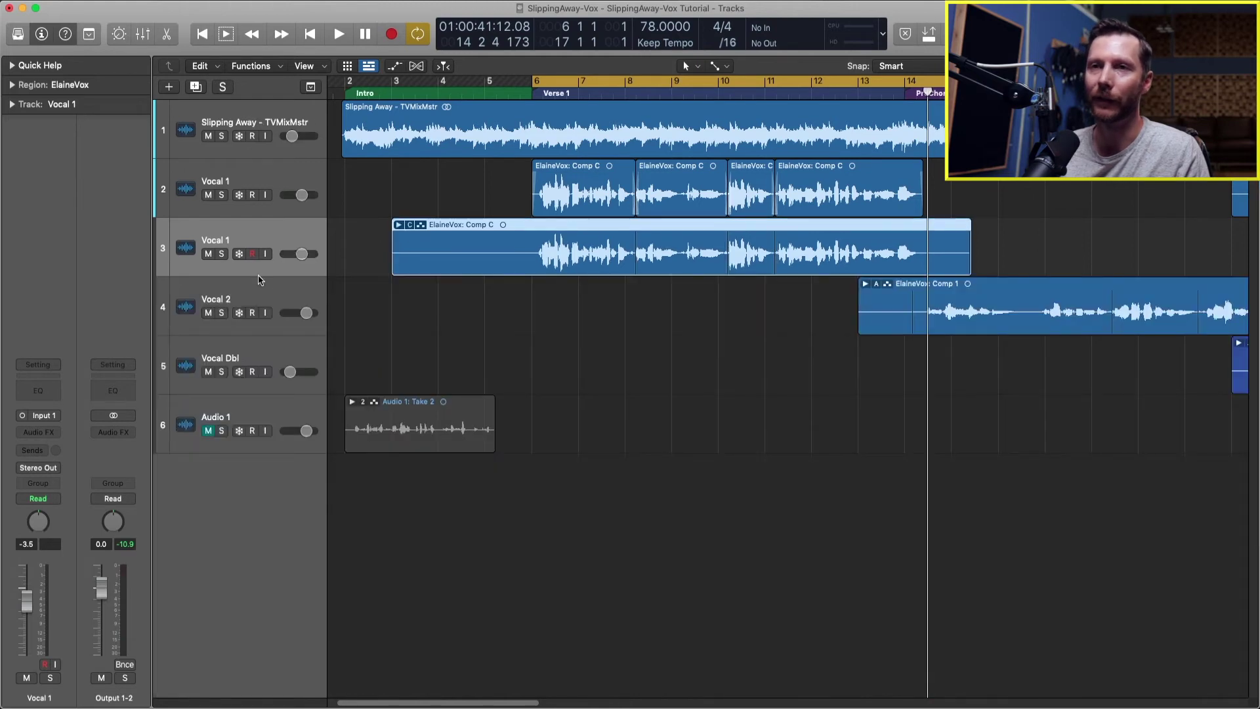
{"action": "left_click", "coordinate": [207, 254]}
- Review the Project Alternatives list in the File menu and close it with nothing changed
{"action": "left_click", "coordinate": [109, 6]}
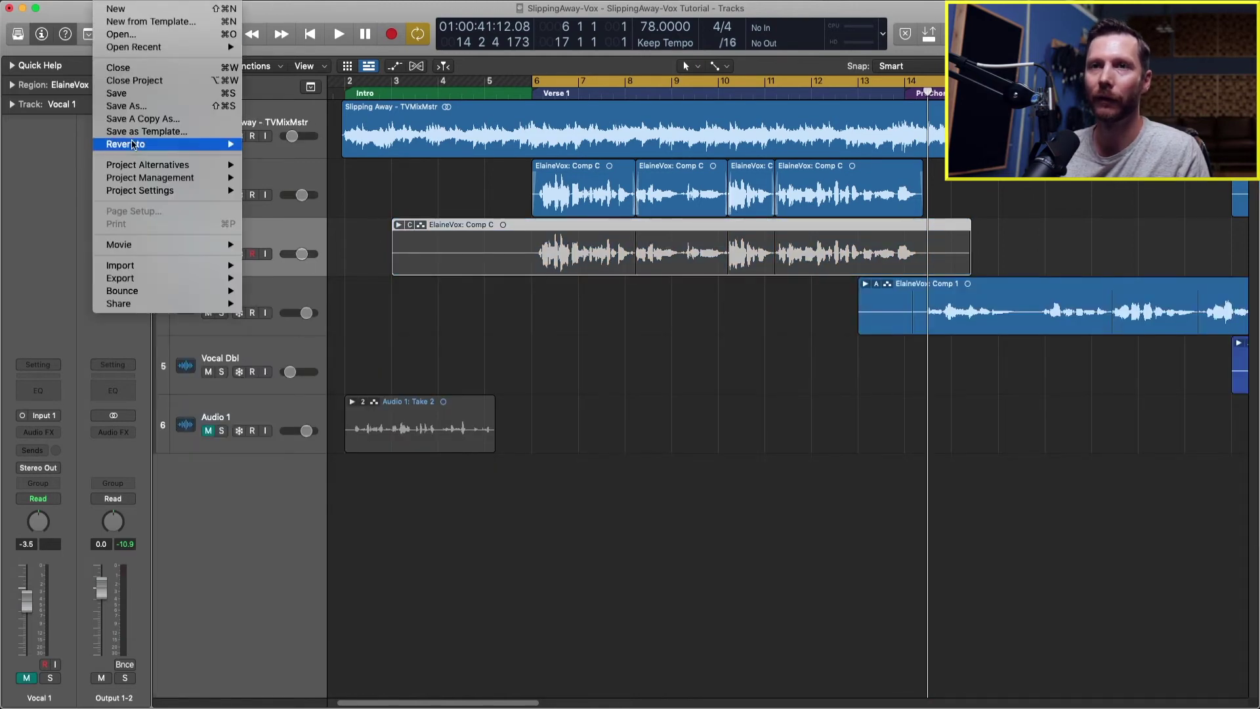
{"action": "mouse_move", "coordinate": [122, 169]}
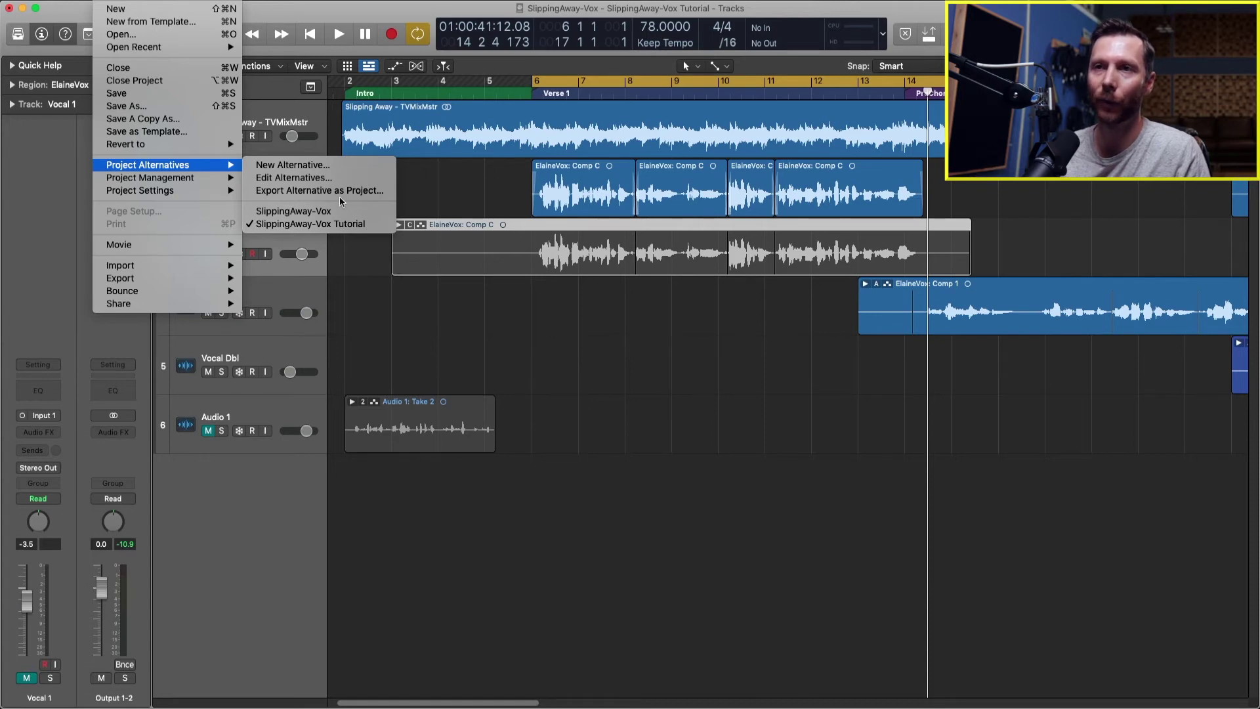
{"action": "left_click", "coordinate": [505, 191]}
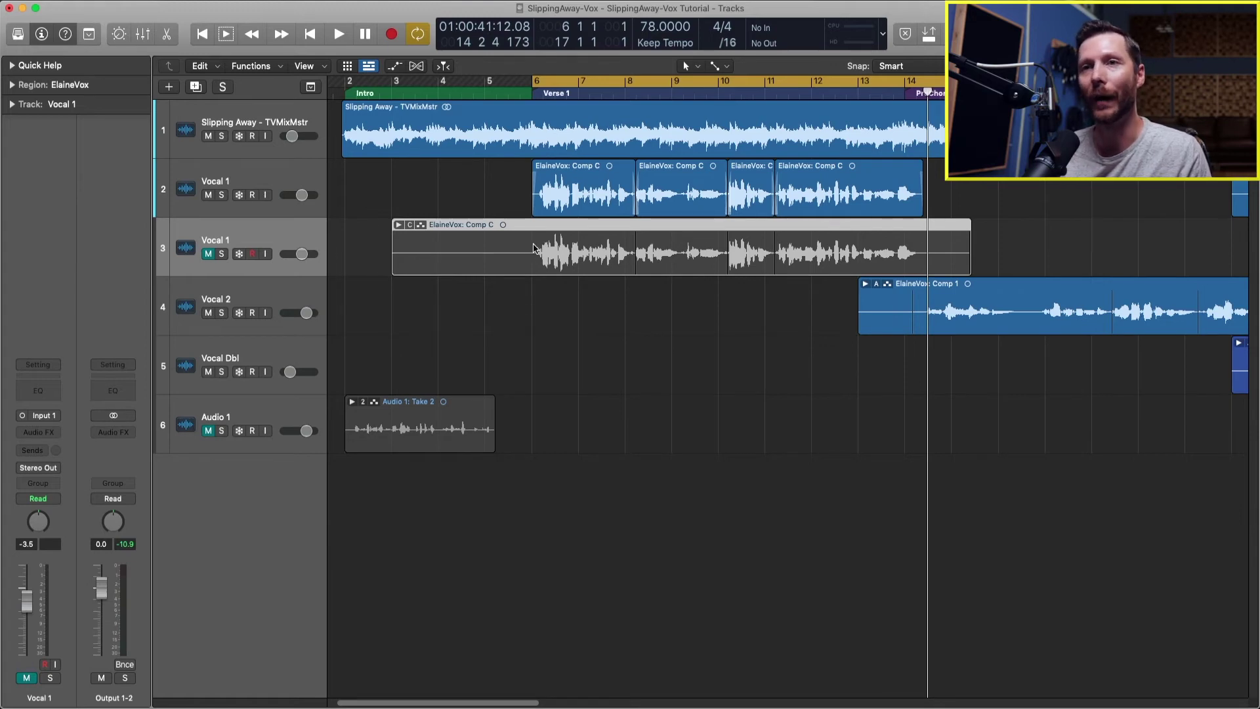
{"action": "left_click", "coordinate": [115, 4]}
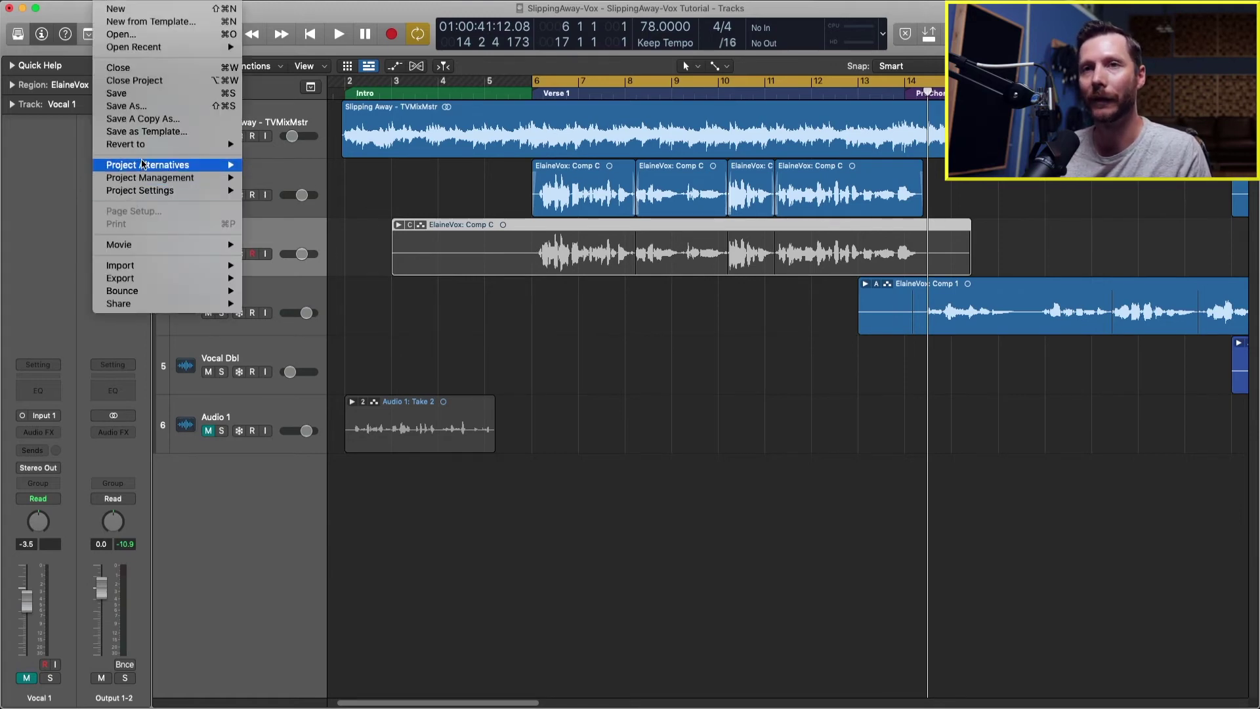
{"action": "left_click", "coordinate": [374, 275]}
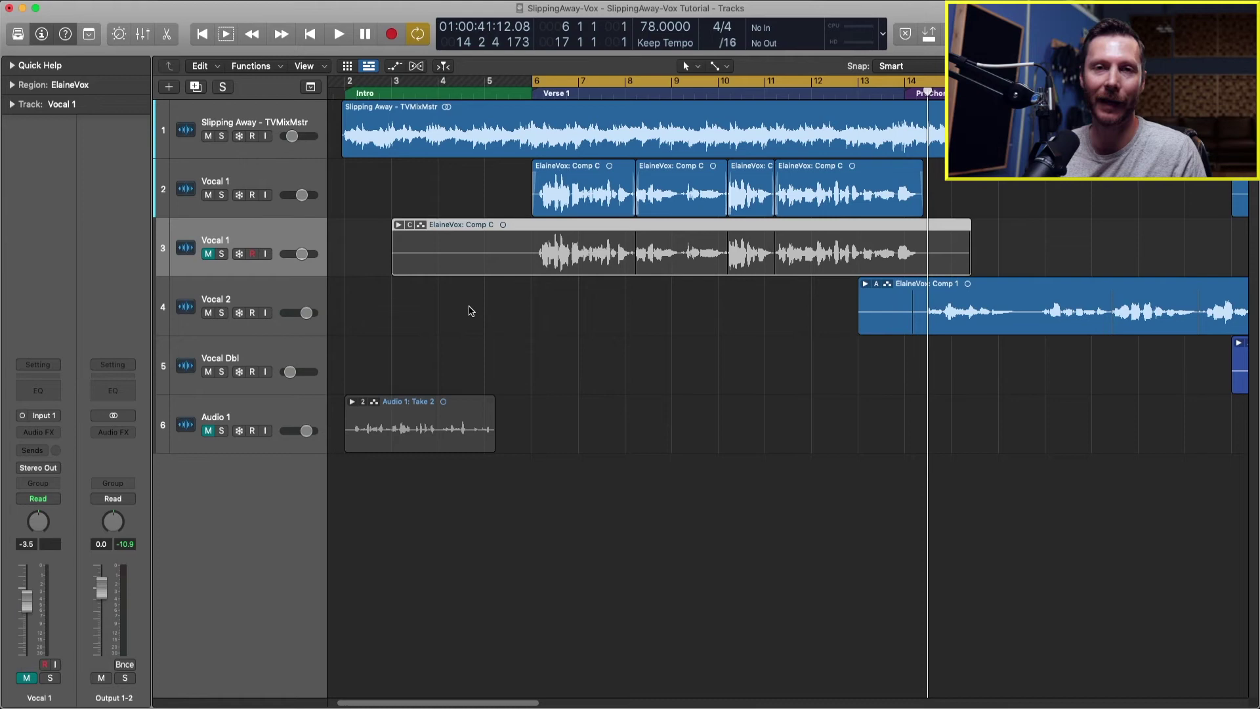
- Turn off cycle, zoom to bars 6–12, and inspect the Comp C regions and comp options unchanged
{"action": "left_click", "coordinate": [486, 186]}
{"action": "key", "text": "c"}
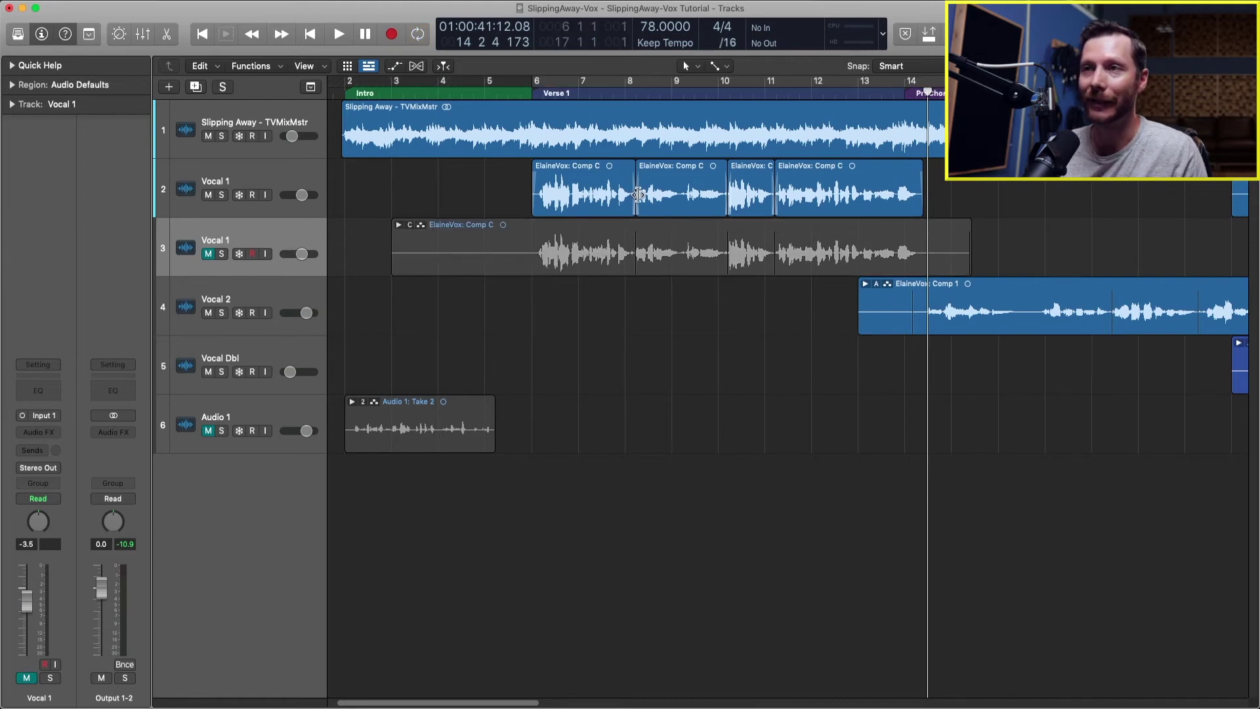
{"action": "left_click_drag", "start_coordinate": [520, 181], "coordinate": [837, 289]}
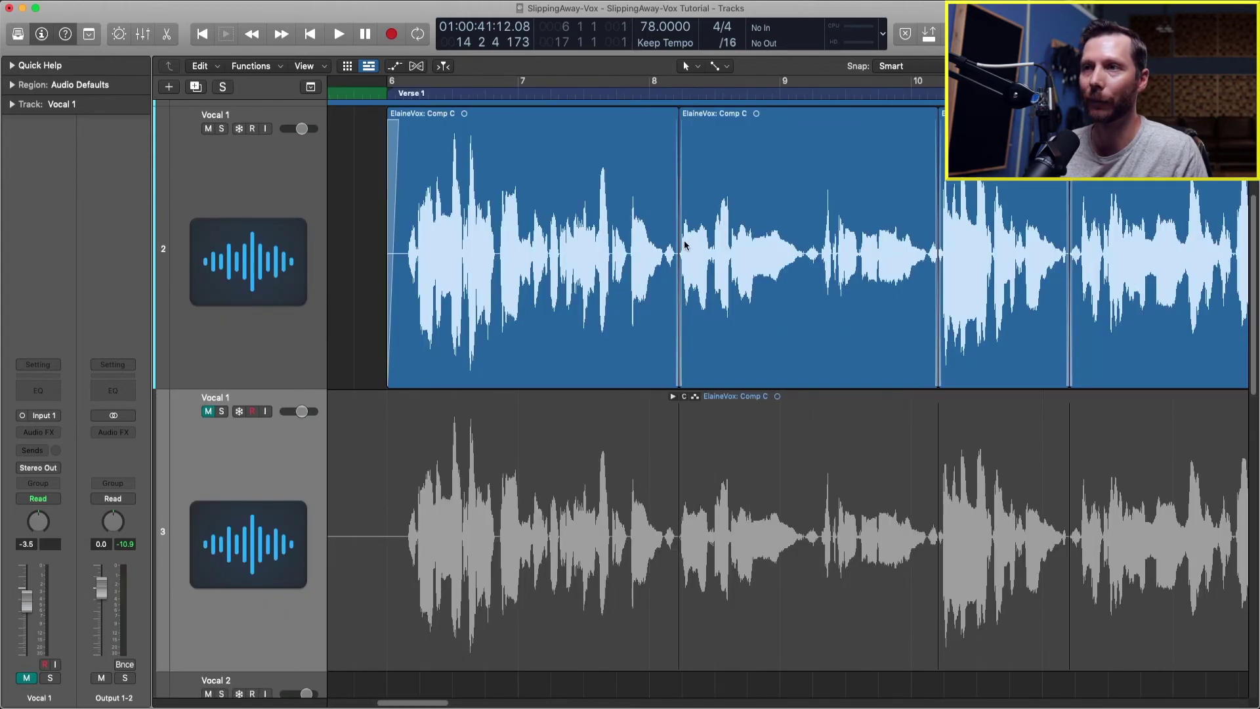
{"action": "mouse_move", "coordinate": [681, 245]}
{"action": "left_mouse_down"}
{"action": "mouse_move", "coordinate": [653, 245]}
{"action": "mouse_move", "coordinate": [676, 244]}
{"action": "left_mouse_up"}
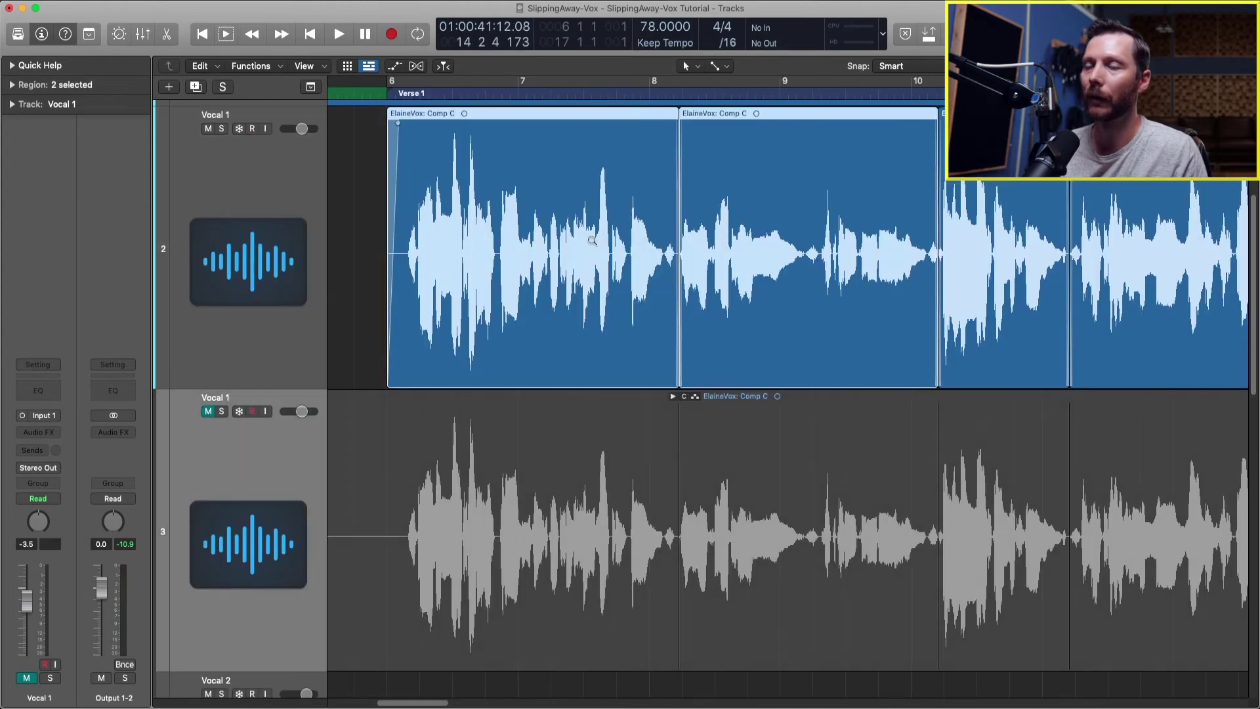
{"action": "left_click", "coordinate": [669, 243], "text": "ctrl+alt"}
{"action": "left_click_drag", "start_coordinate": [964, 197], "coordinate": [525, 197]}
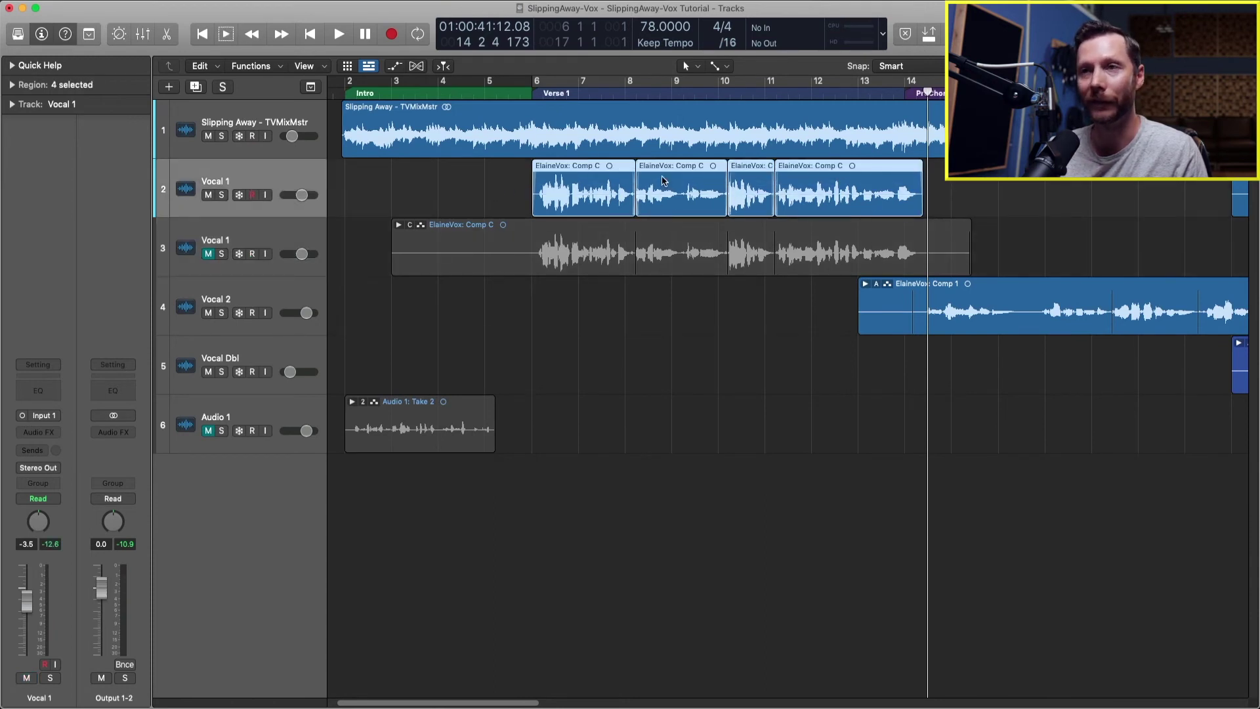
{"action": "left_click", "coordinate": [516, 195]}
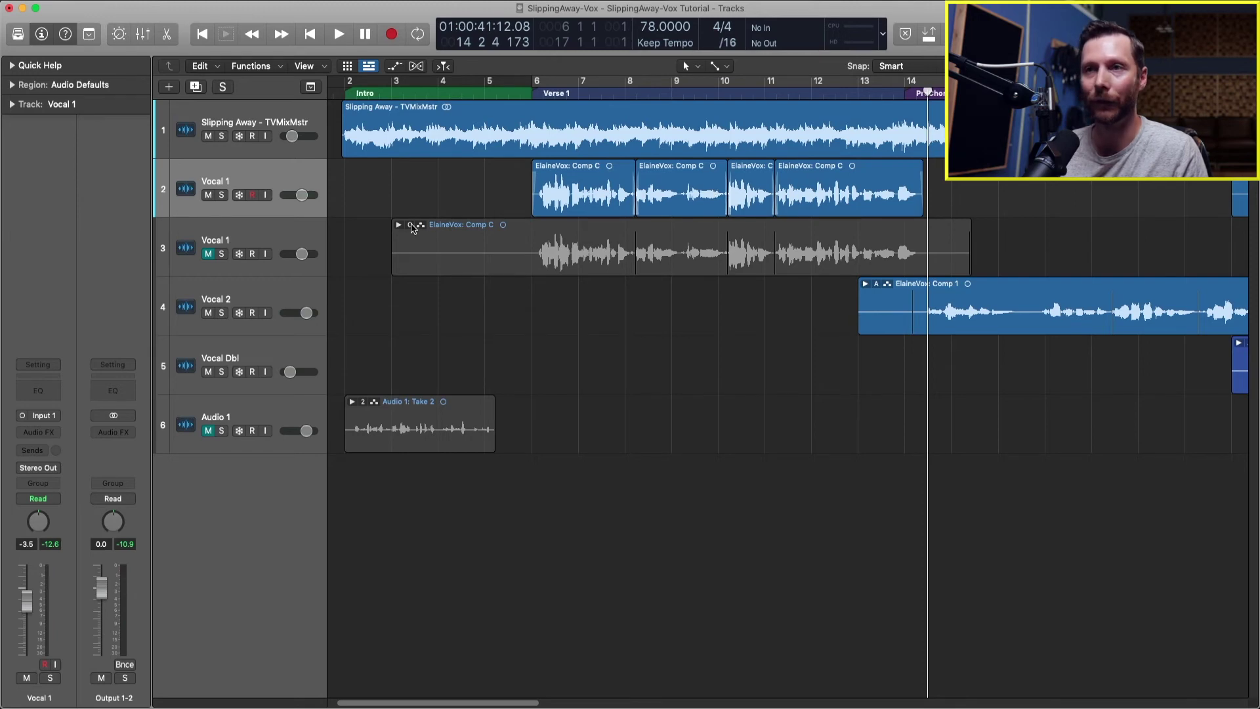
{"action": "left_click", "coordinate": [410, 226]}
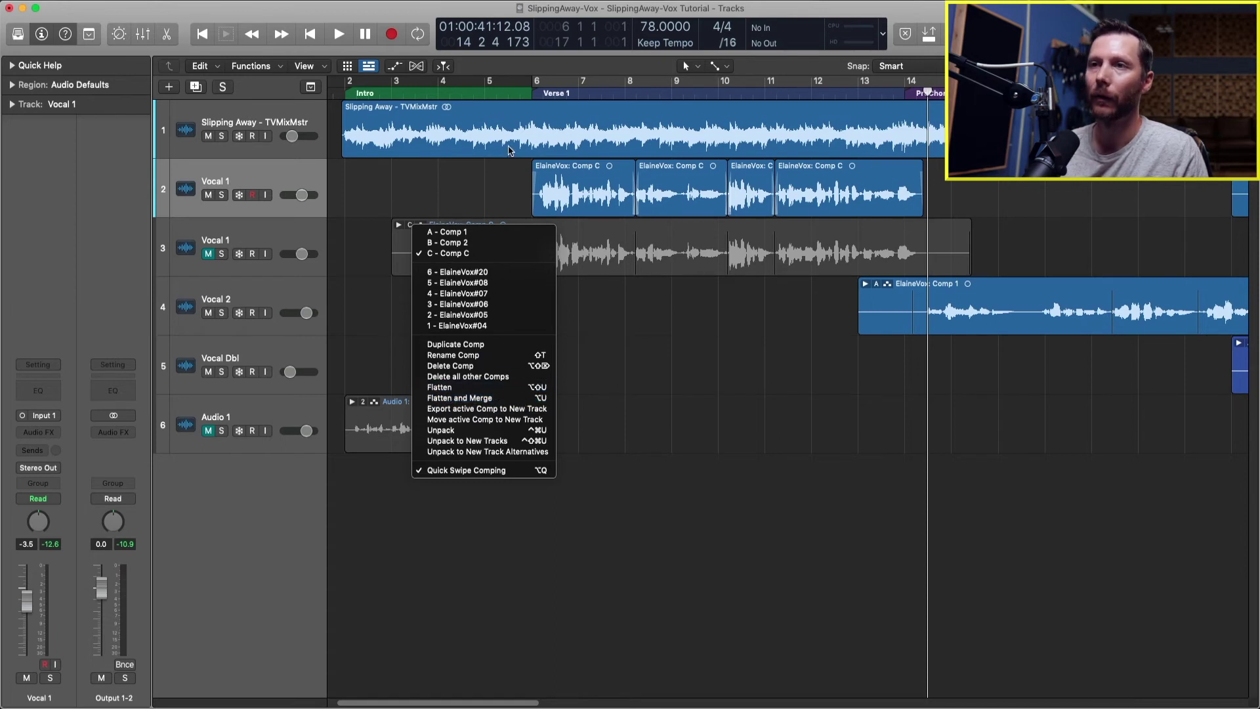
{"action": "left_click", "coordinate": [494, 179]}
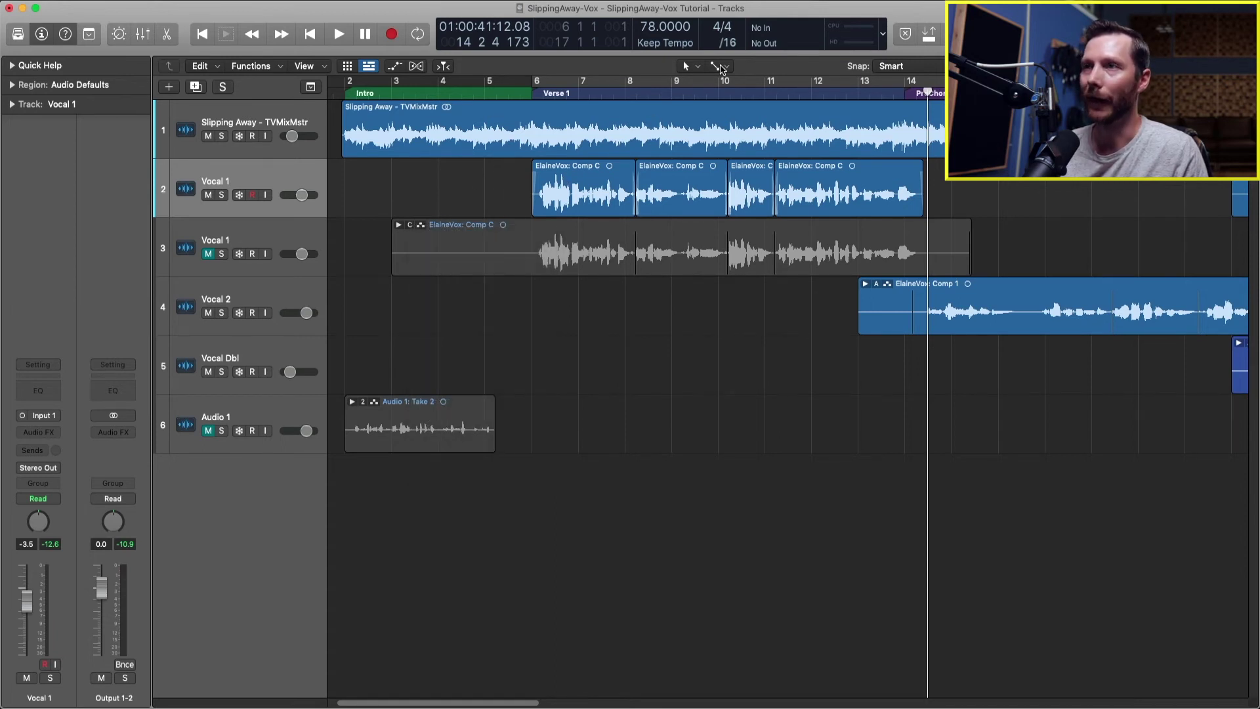
- Set Glue as the secondary tool and join the four Comp C regions into a new audio file
{"action": "left_click", "coordinate": [721, 66]}
{"action": "left_click", "coordinate": [720, 175]}
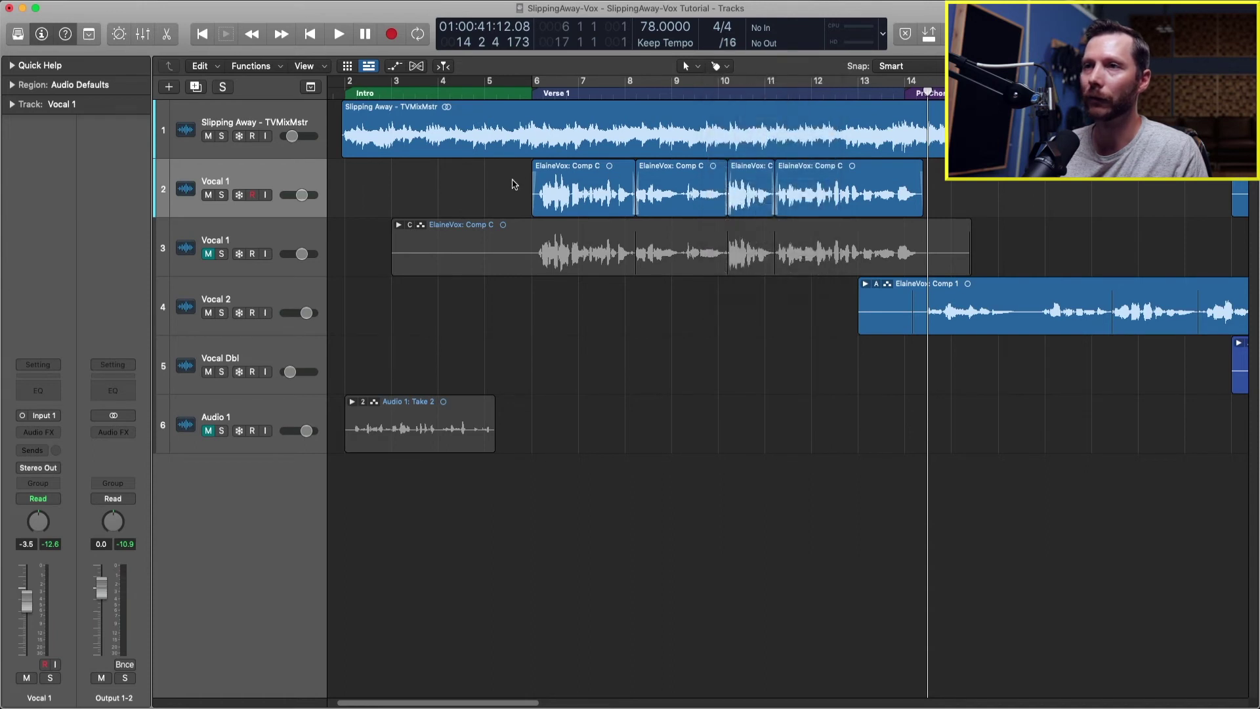
{"action": "left_click_drag", "start_coordinate": [514, 185], "coordinate": [971, 190]}
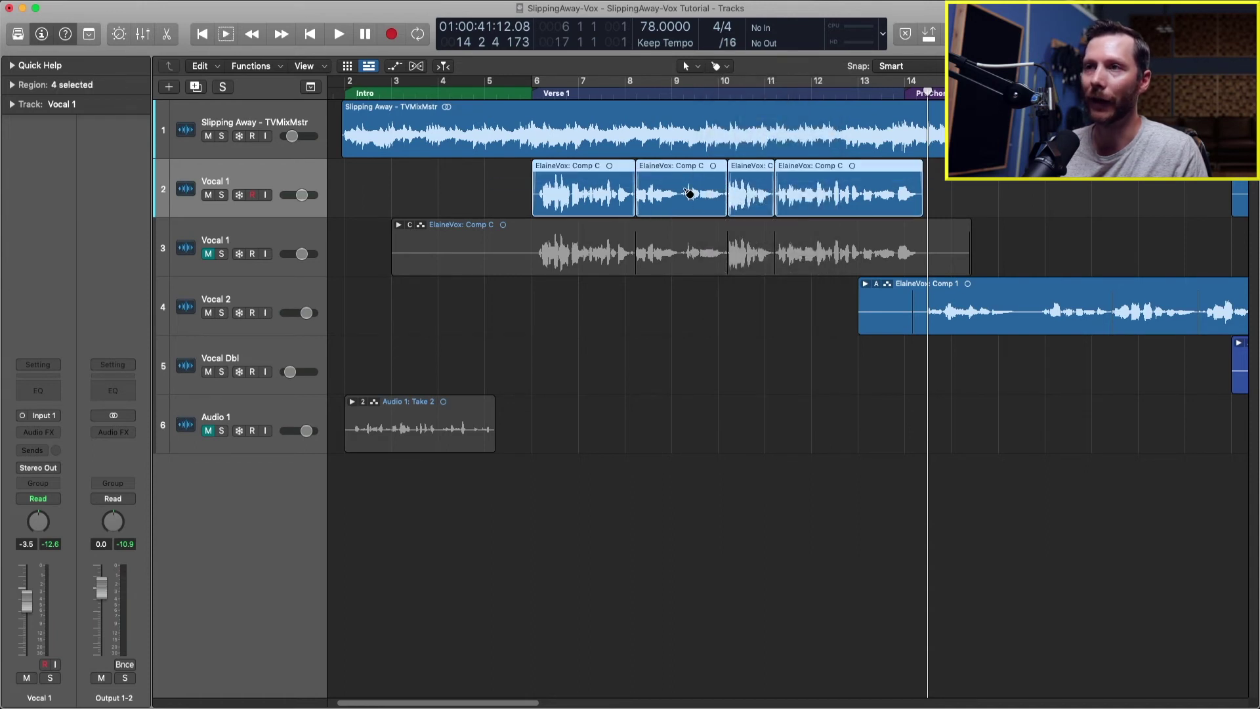
{"action": "left_click", "coordinate": [689, 194]}
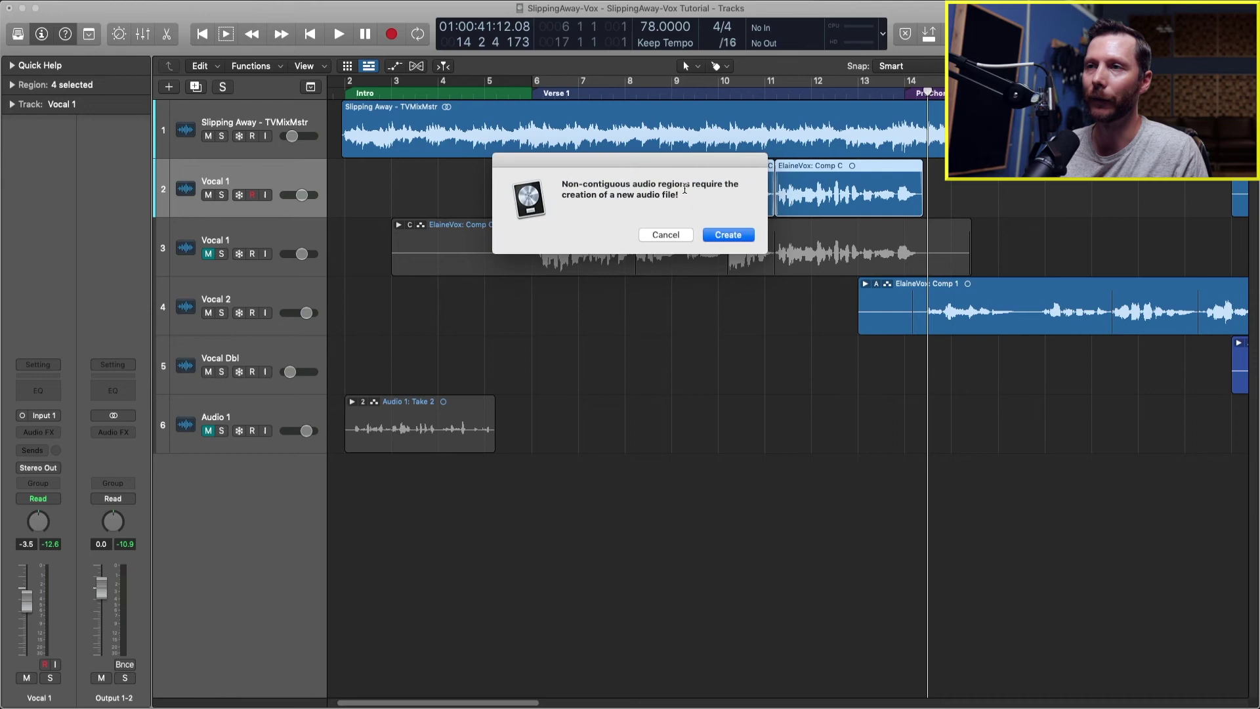
{"action": "left_click", "coordinate": [723, 237]}
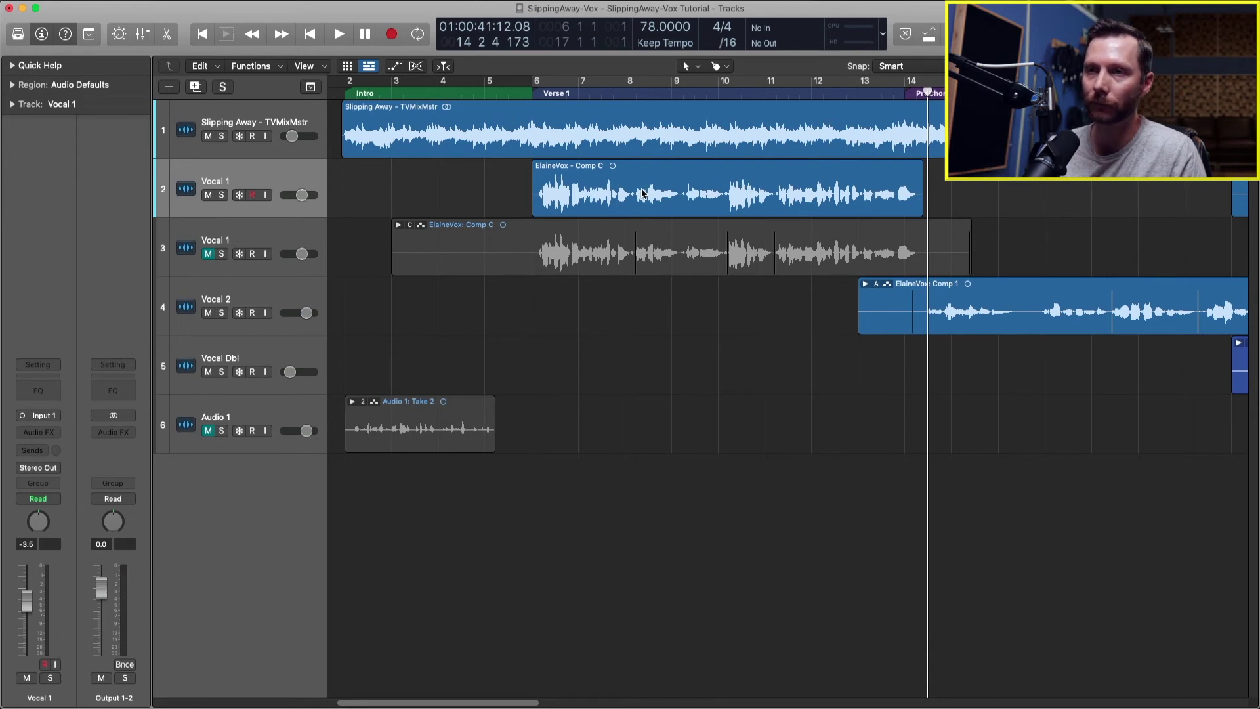
- Mute the flattened track and unpack the original take folder's takes onto new tracks
{"action": "left_click", "coordinate": [208, 195]}
{"action": "left_click", "coordinate": [208, 254]}
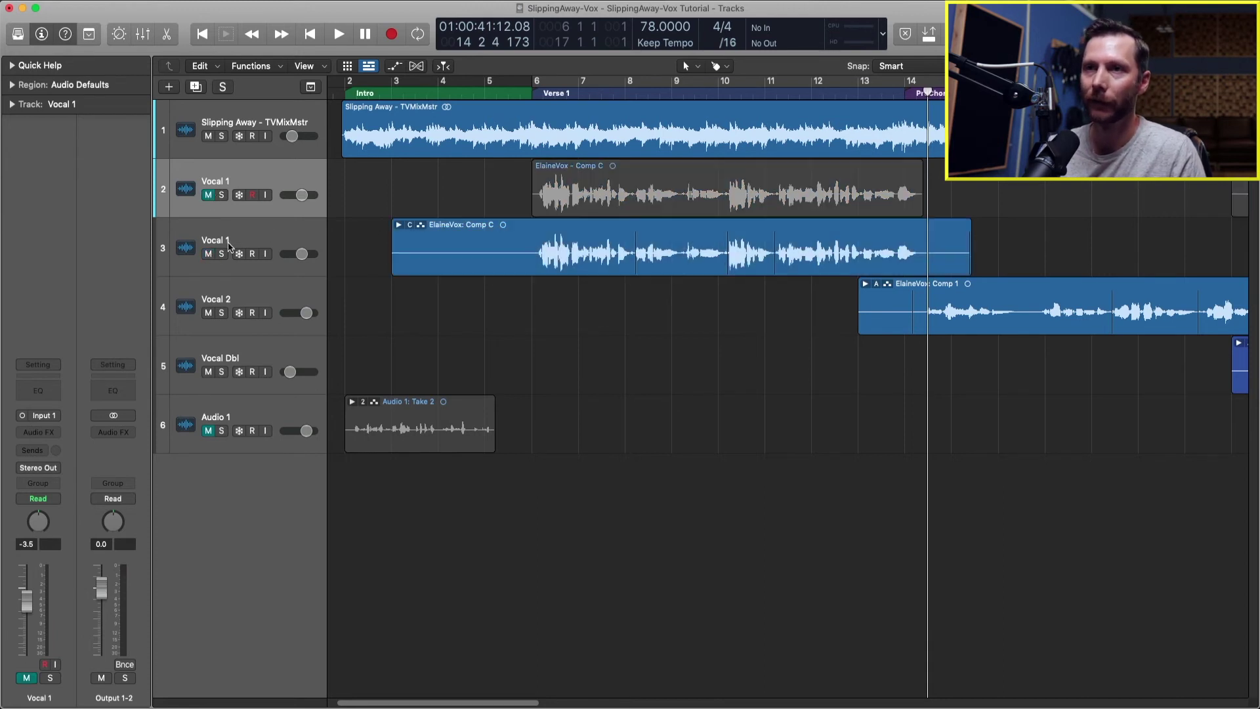
{"action": "left_click", "coordinate": [247, 240]}
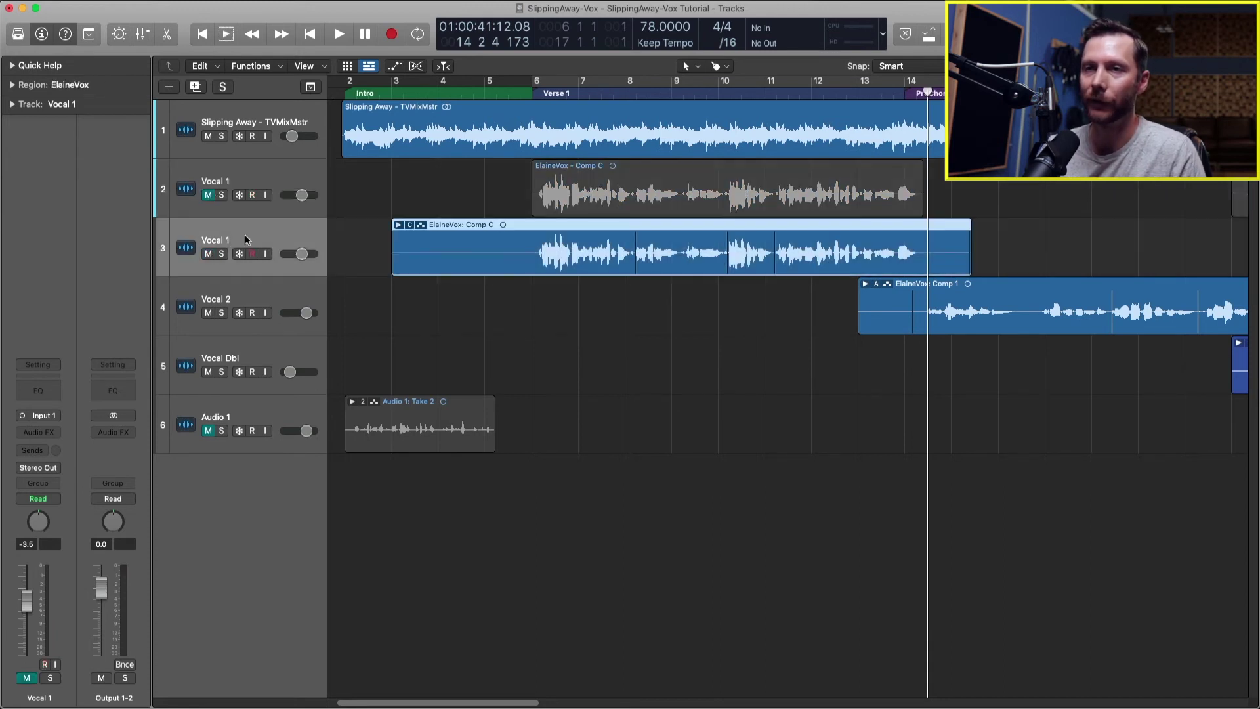
{"action": "left_click", "coordinate": [410, 226]}
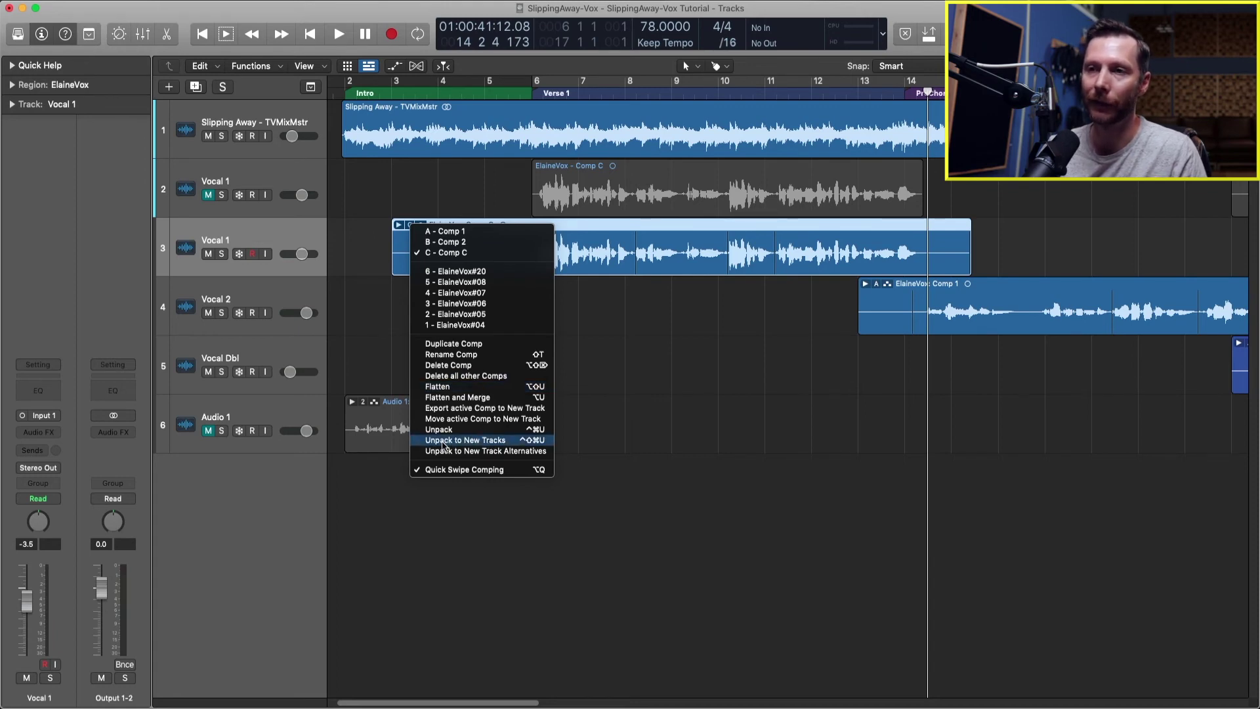
{"action": "left_click", "coordinate": [444, 443]}
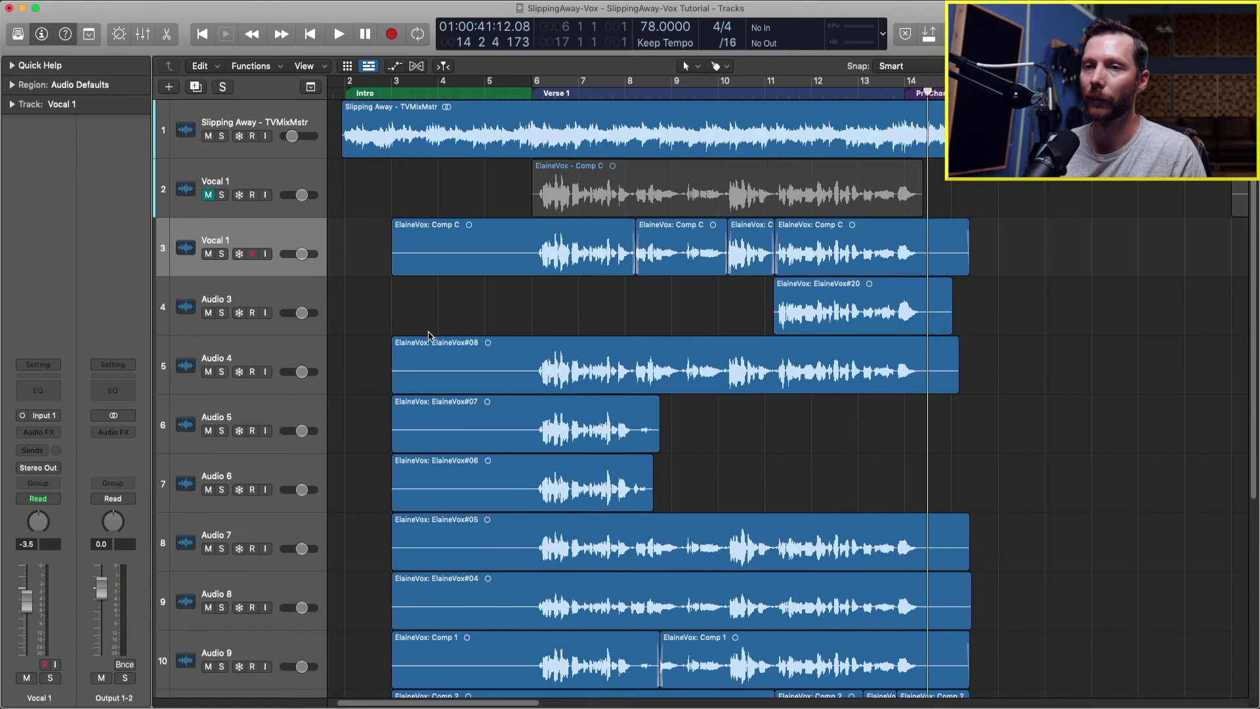
- Delete the Comp C pieces on track 3 and the Comp regions on tracks 10 and 11
{"action": "key", "text": "super+Up"}
{"action": "key", "text": "super+Up"}
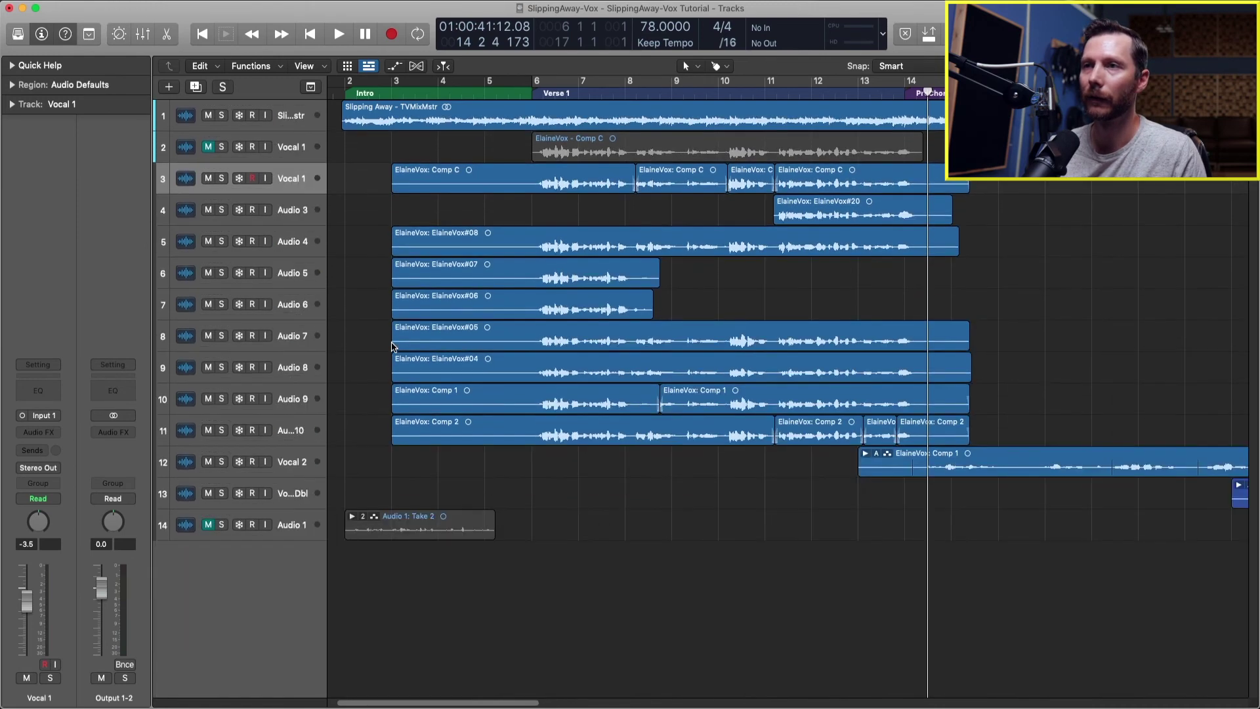
{"action": "left_click_drag", "start_coordinate": [359, 181], "coordinate": [936, 184]}
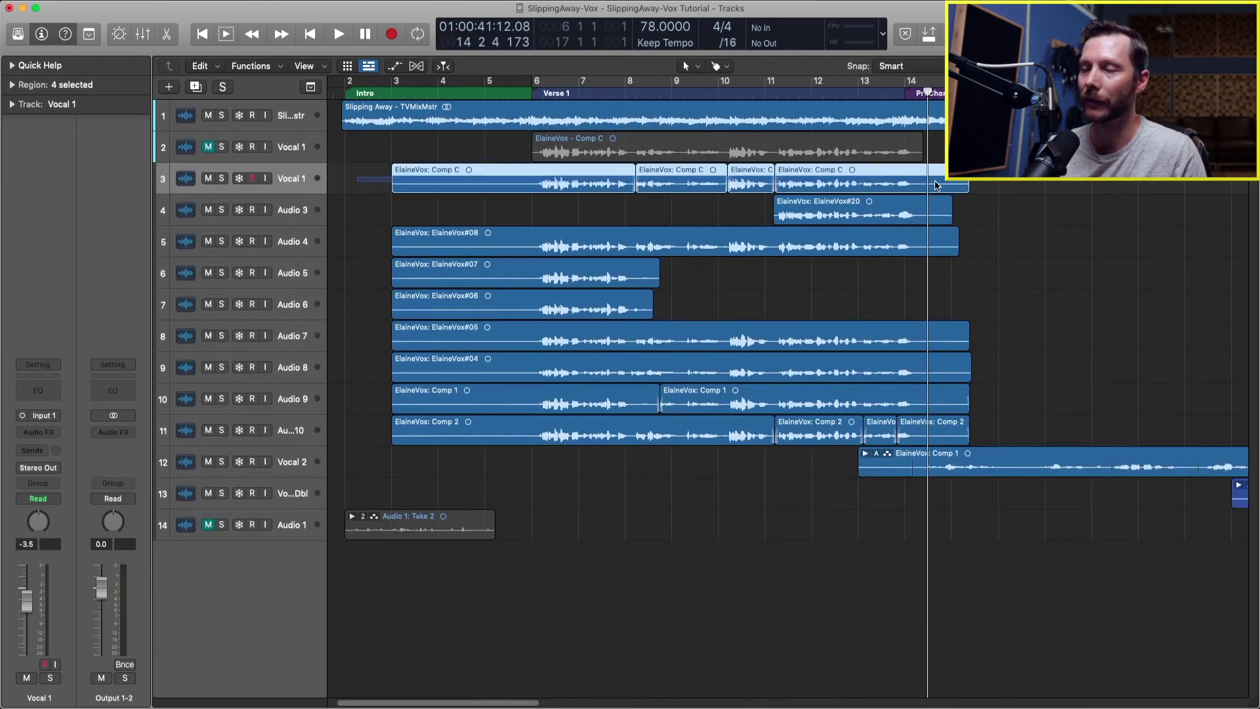
{"action": "key", "text": "Delete"}
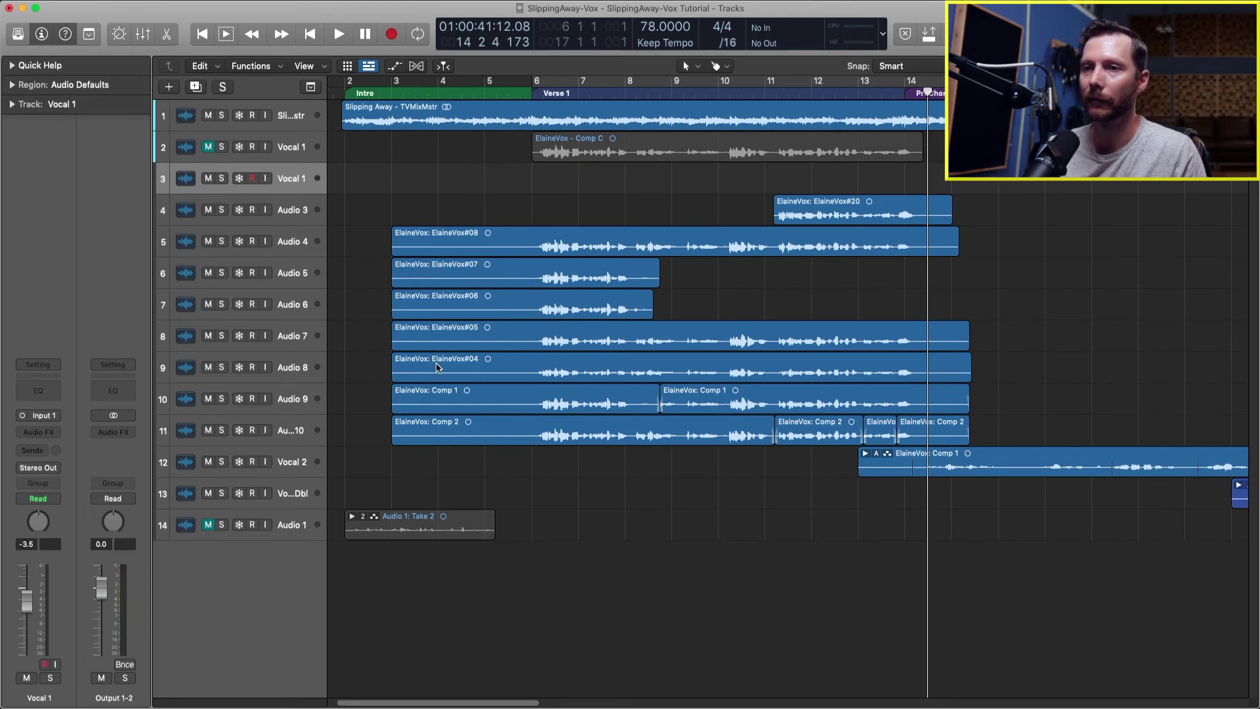
{"action": "left_click_drag", "start_coordinate": [353, 401], "coordinate": [978, 437]}
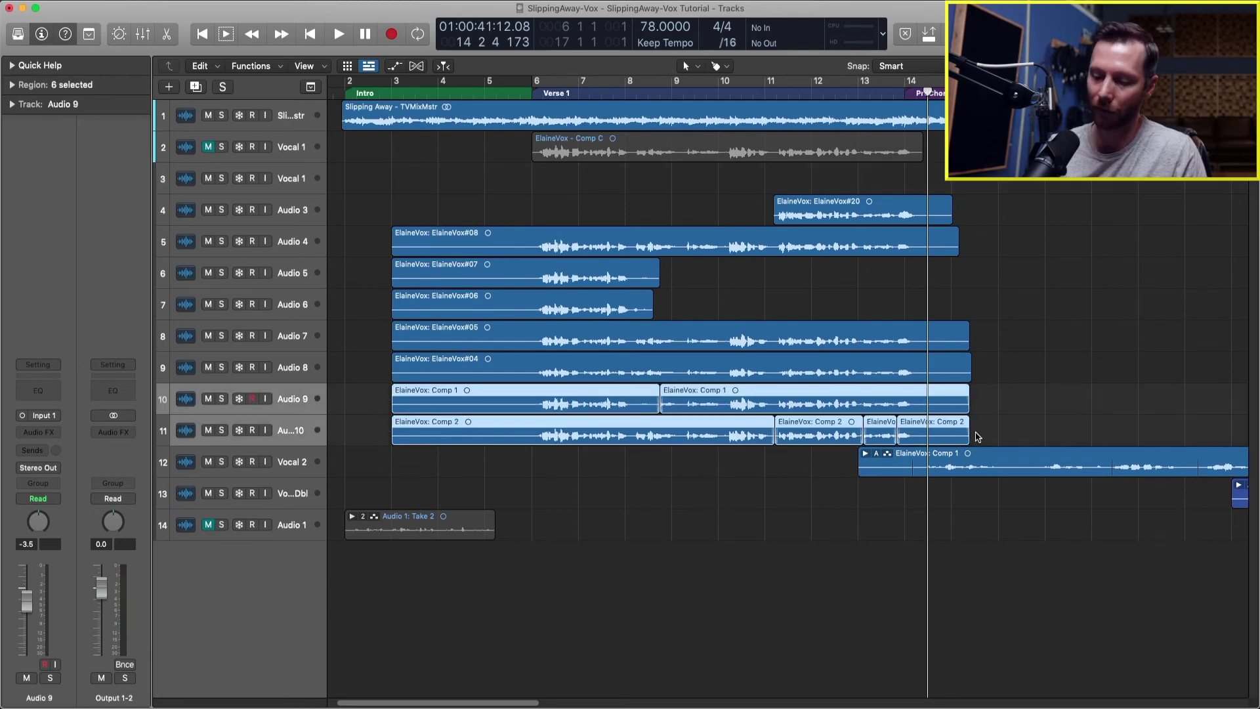
{"action": "key", "text": "Delete"}
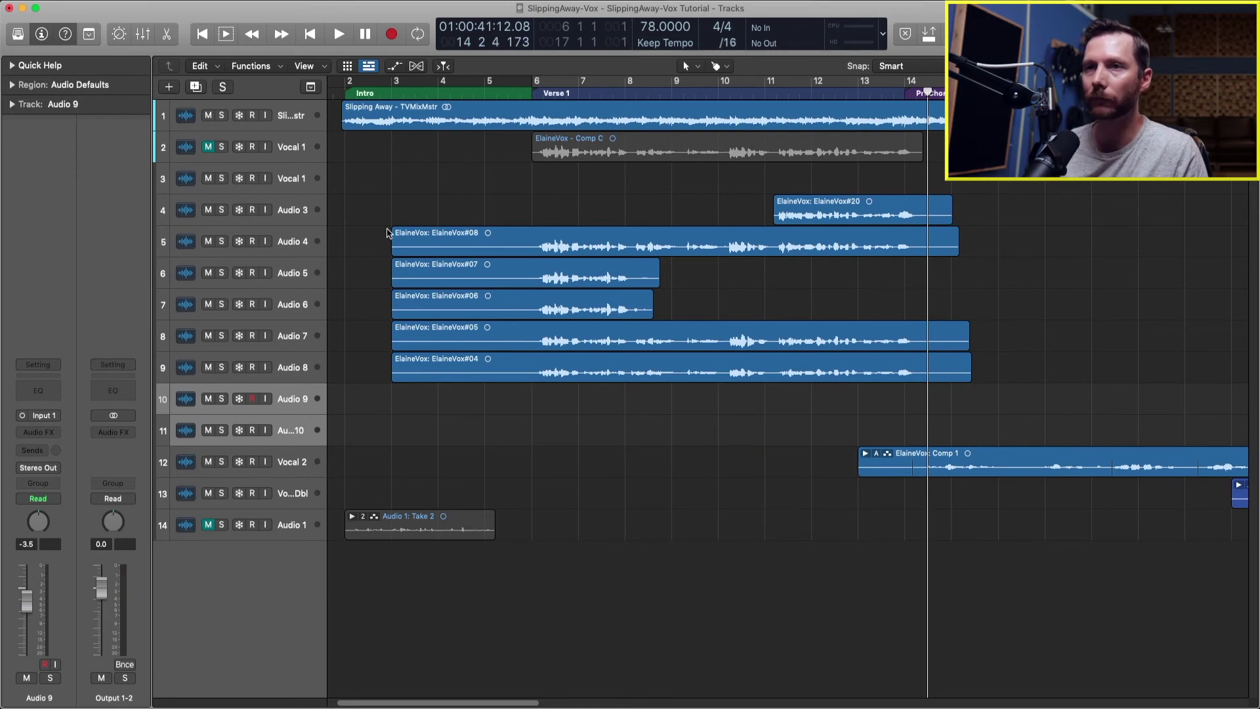
{"action": "left_click_drag", "start_coordinate": [380, 186], "coordinate": [919, 403]}
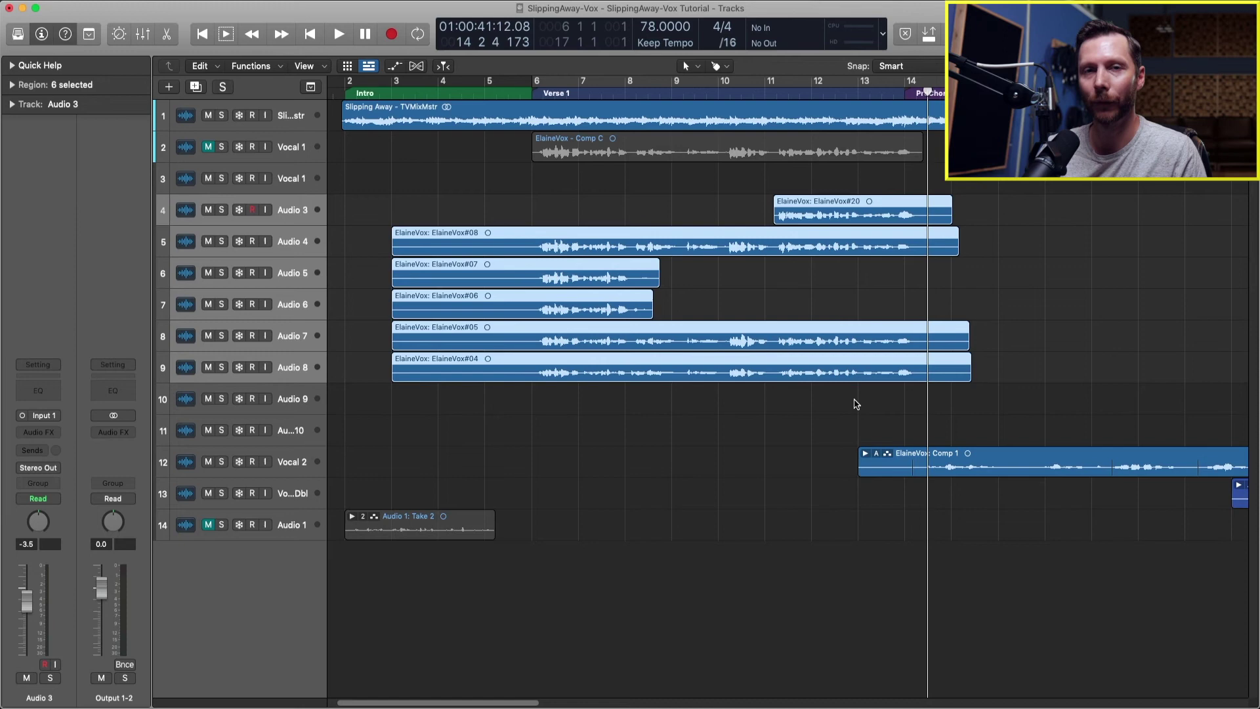
- Step through the take tracks, ending with Audio 3 and take ElaineVox#20 selected
{"action": "left_click", "coordinate": [298, 238]}
{"action": "left_click", "coordinate": [297, 276]}
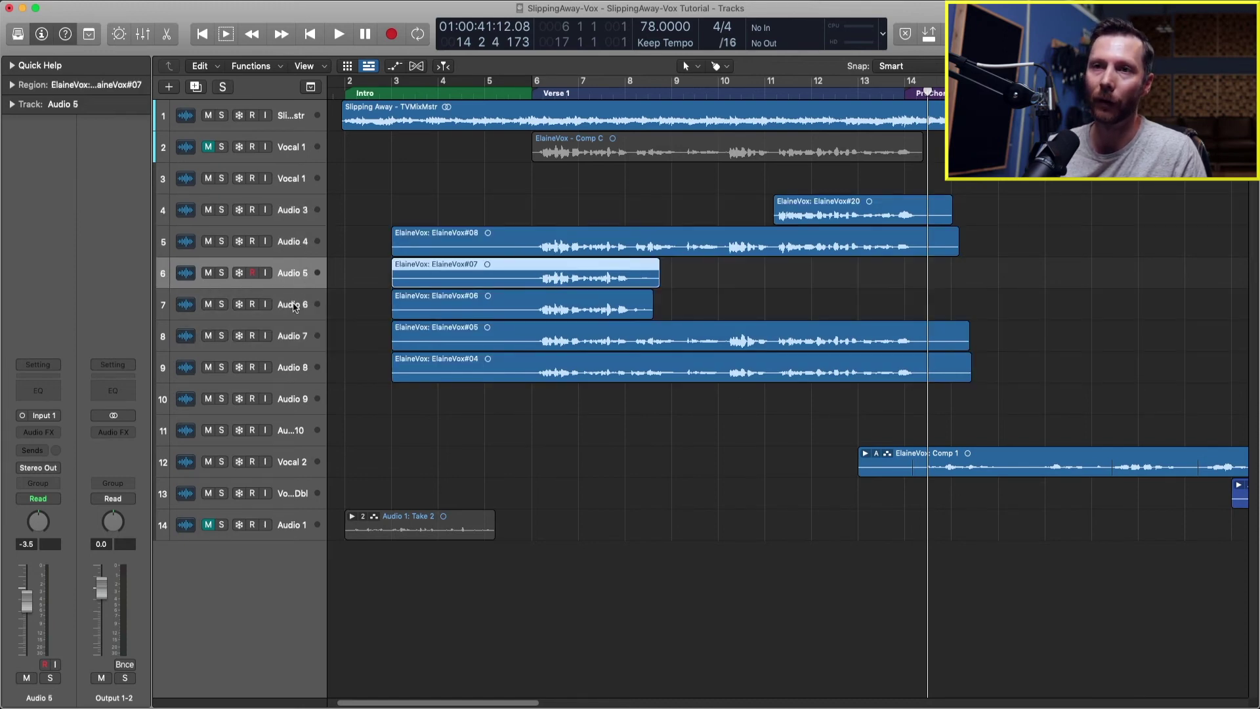
{"action": "left_click", "coordinate": [297, 307]}
{"action": "left_click", "coordinate": [300, 336]}
{"action": "left_click", "coordinate": [292, 373]}
{"action": "left_click", "coordinate": [292, 338]}
{"action": "left_click", "coordinate": [291, 309]}
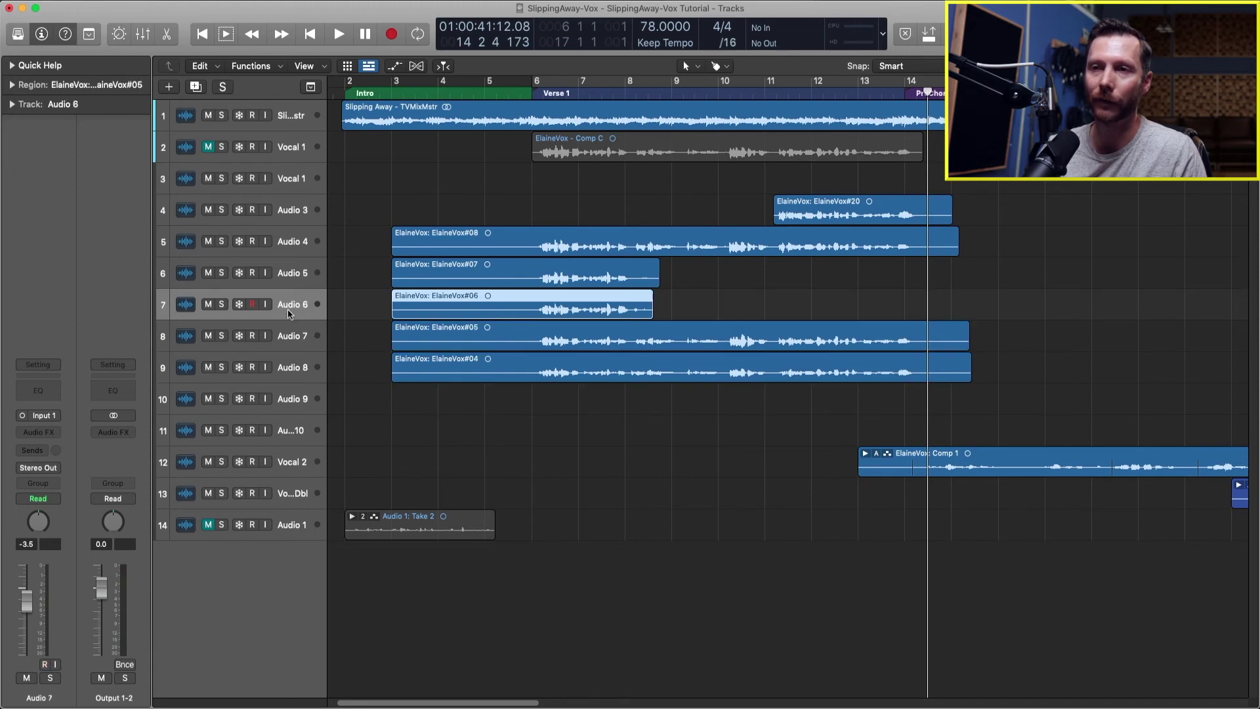
{"action": "left_click", "coordinate": [292, 272]}
{"action": "left_click", "coordinate": [296, 244]}
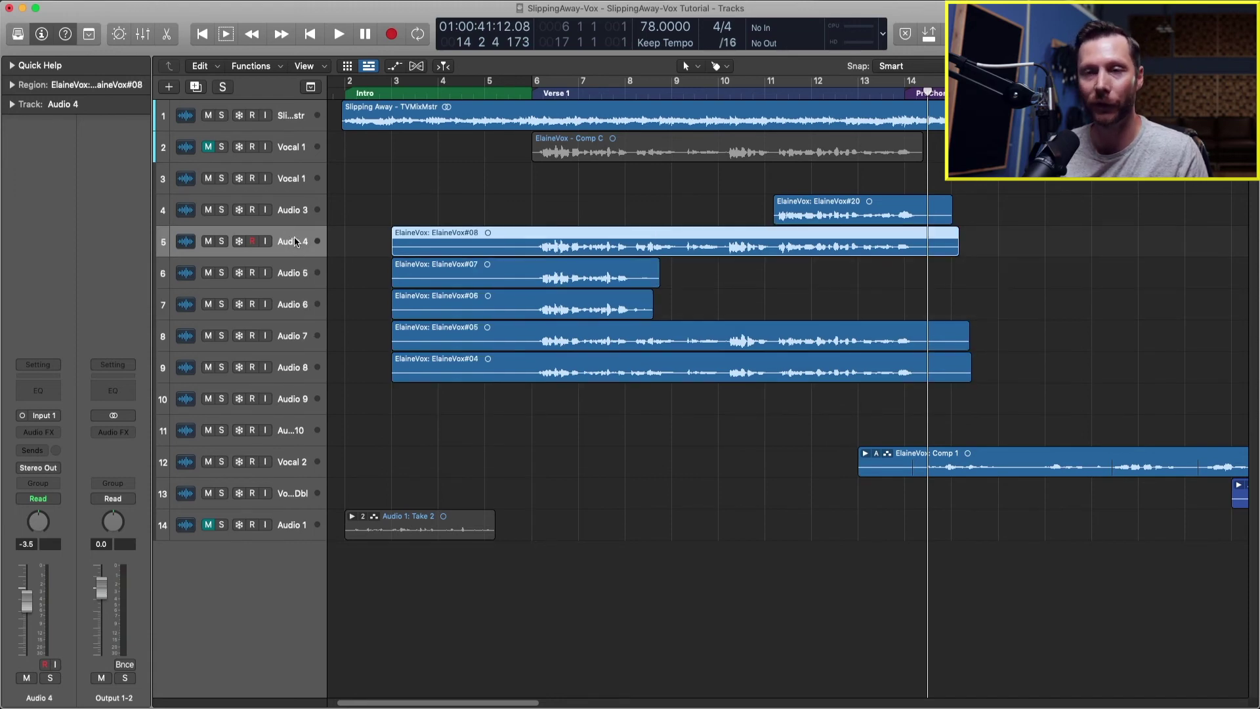
{"action": "left_click", "coordinate": [296, 212]}
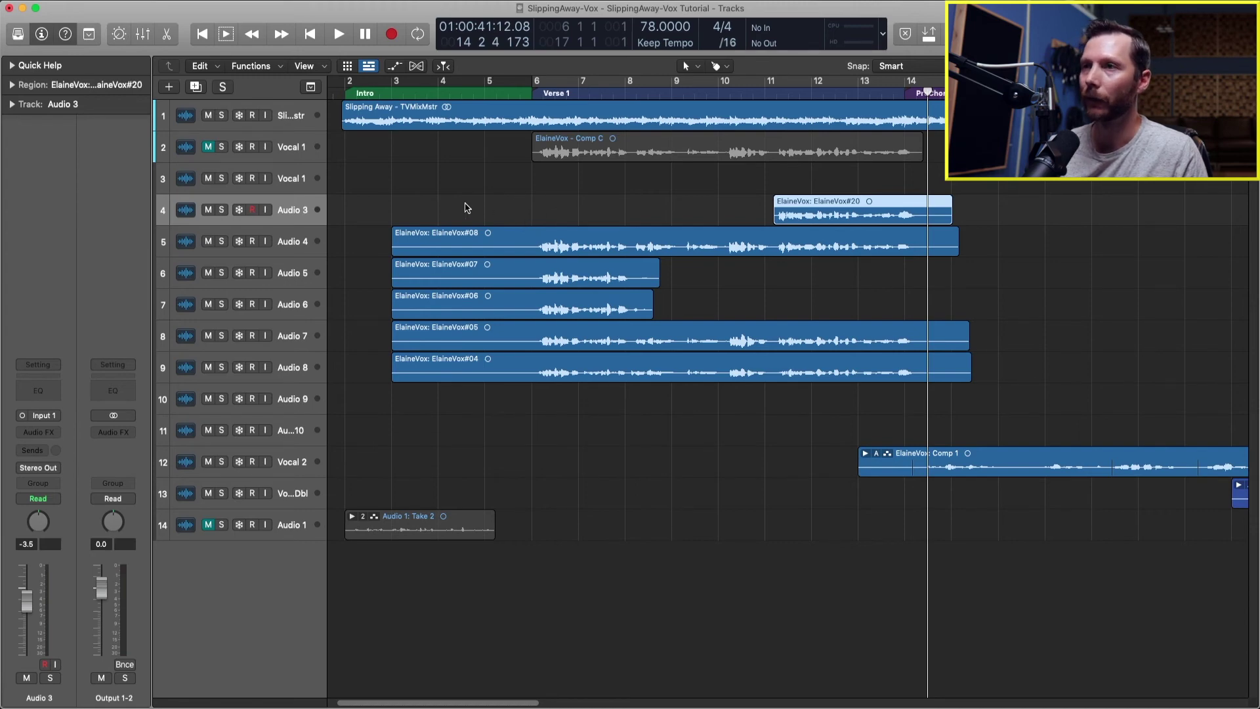
- Select all six ElaineVox takes and pack them into the take folder Audio 3: Comp A
{"action": "mouse_move", "coordinate": [465, 204]}
{"action": "left_mouse_down"}
{"action": "mouse_move", "coordinate": [700, 338]}
{"action": "mouse_move", "coordinate": [841, 387]}
{"action": "left_mouse_up"}
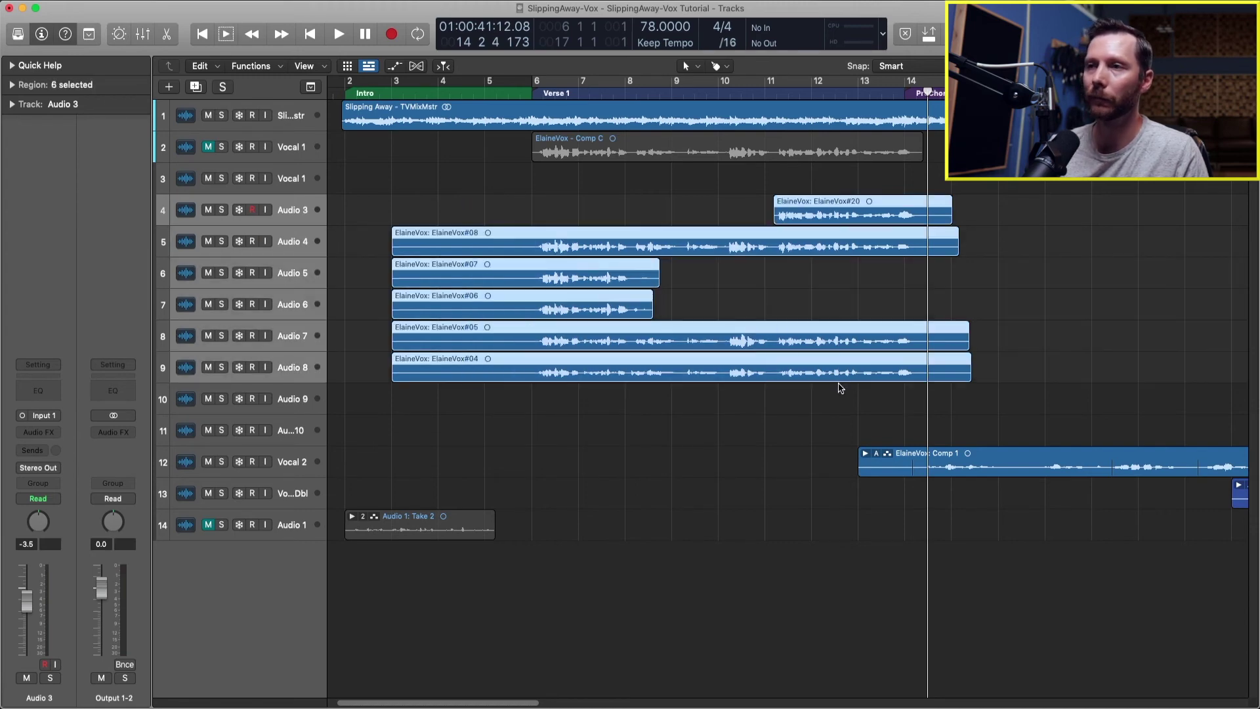
{"action": "right_click", "coordinate": [522, 279]}
{"action": "mouse_move", "coordinate": [580, 508]}
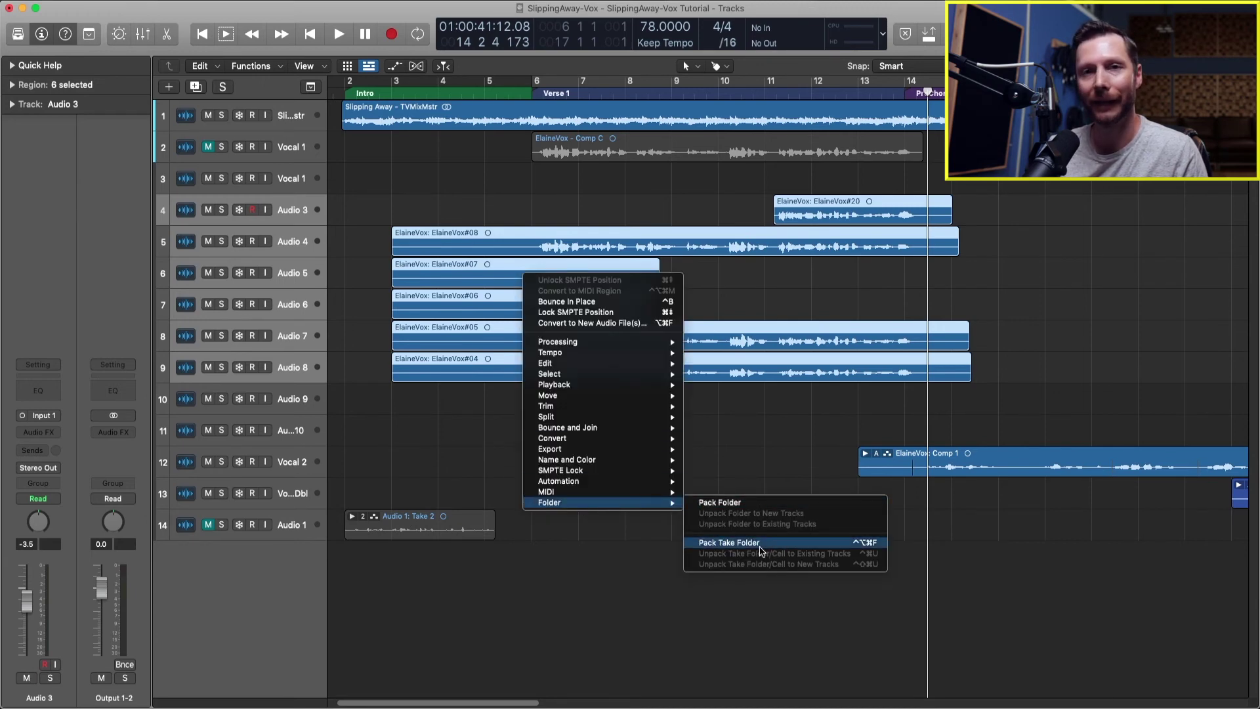
{"action": "left_click", "coordinate": [760, 545]}
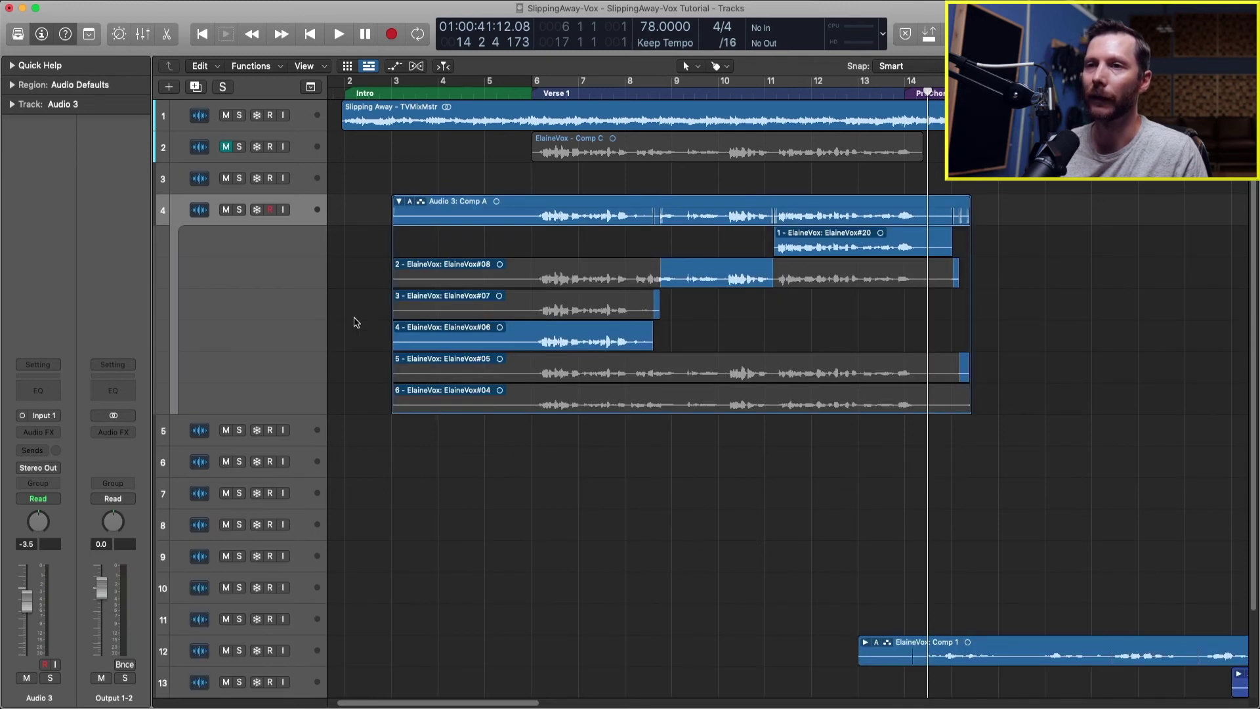
- Comp take 2 for the early section and over take 4's part, and take 5 near bar 9 and from bar 12 on
{"action": "left_click", "coordinate": [398, 201]}
{"action": "left_click", "coordinate": [398, 203]}
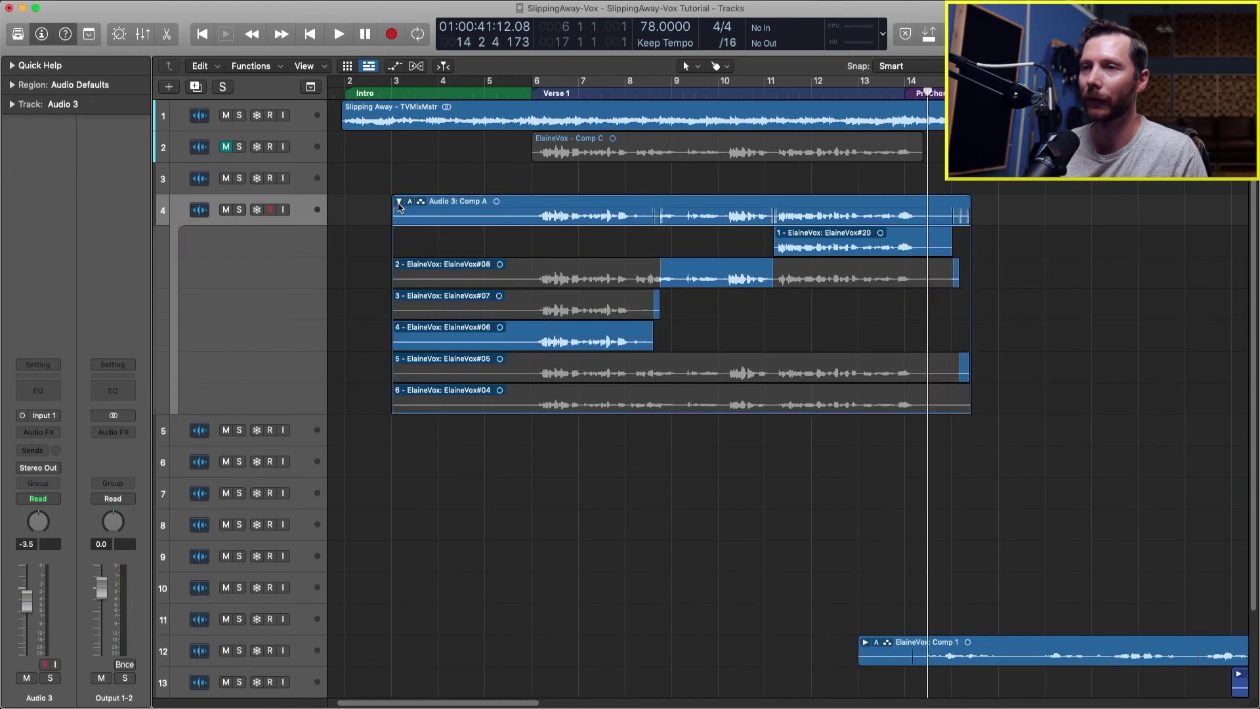
{"action": "left_click_drag", "start_coordinate": [662, 275], "coordinate": [521, 275]}
{"action": "left_click_drag", "start_coordinate": [677, 372], "coordinate": [726, 372]}
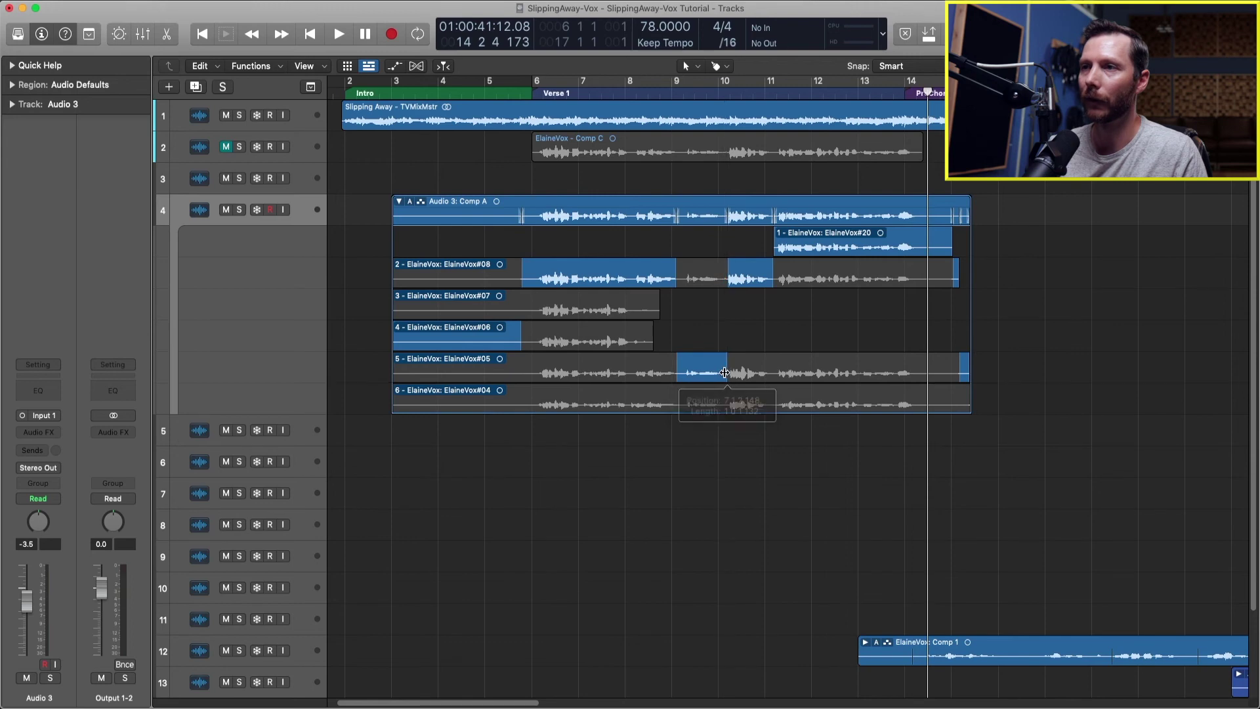
{"action": "left_click", "coordinate": [727, 276]}
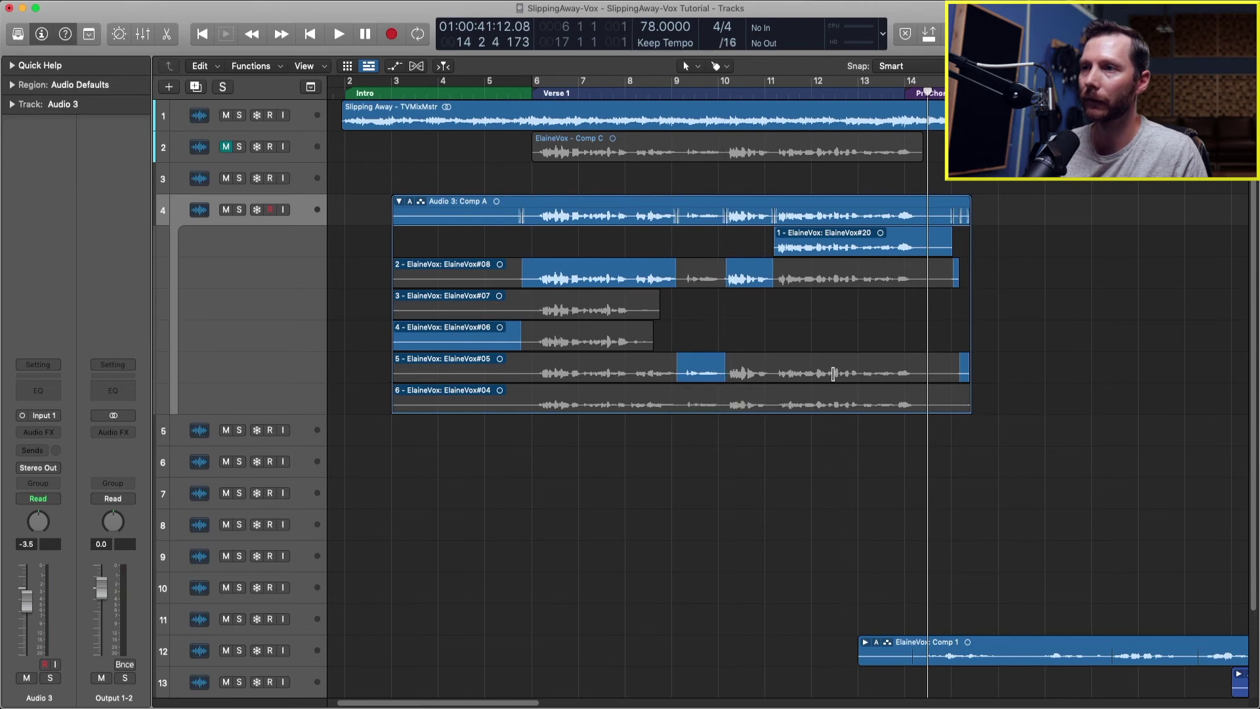
{"action": "left_click_drag", "start_coordinate": [835, 372], "coordinate": [984, 373]}
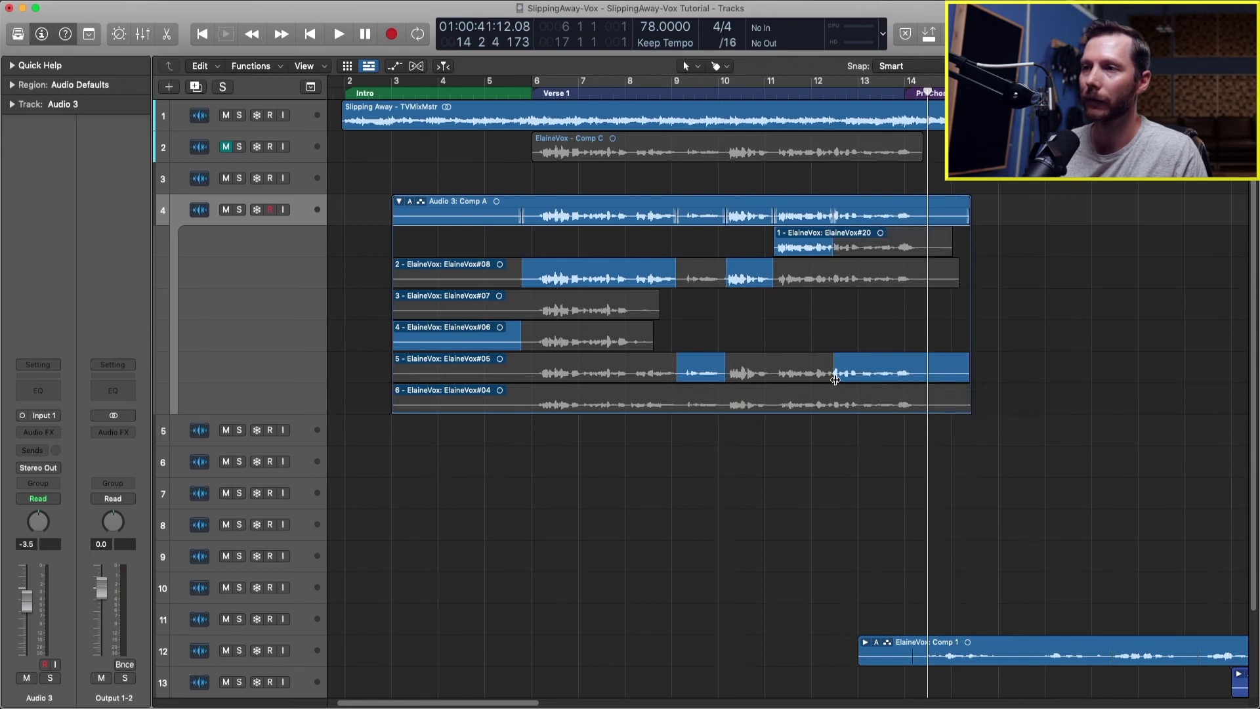
{"action": "left_click_drag", "start_coordinate": [833, 379], "coordinate": [831, 379]}
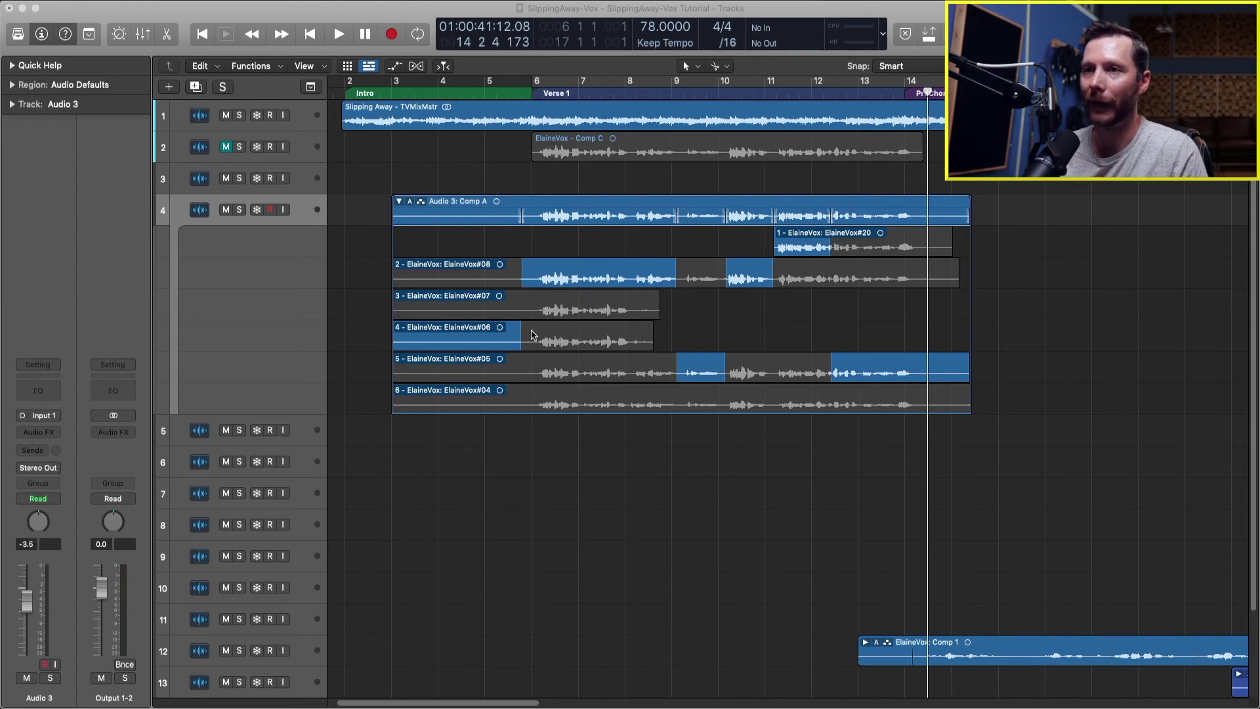
{"action": "left_click_drag", "start_coordinate": [528, 336], "coordinate": [689, 337]}
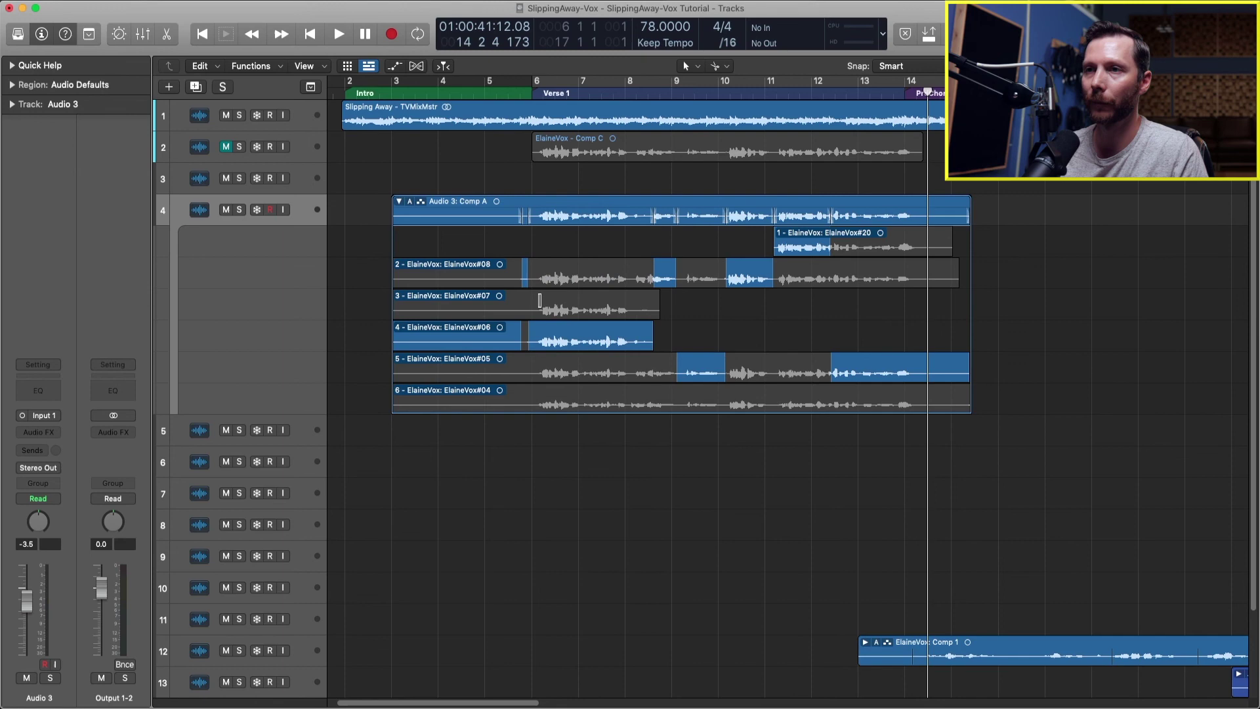
{"action": "left_click_drag", "start_coordinate": [529, 280], "coordinate": [676, 280]}
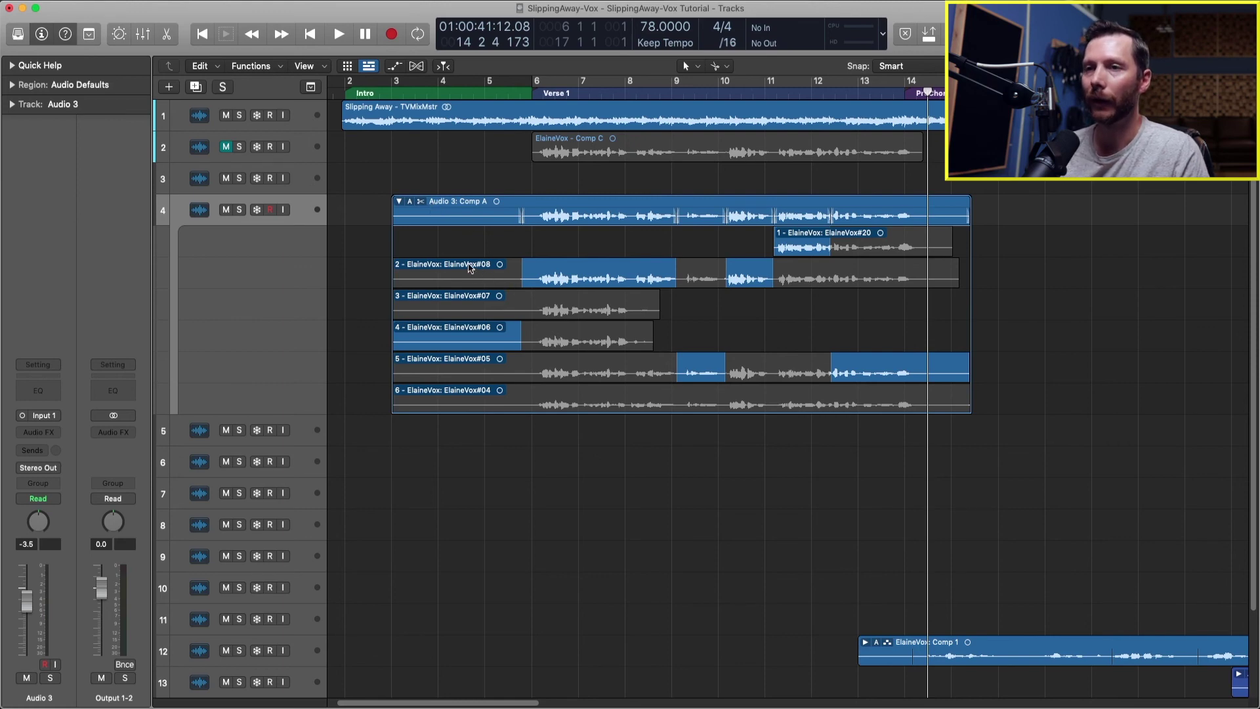
- Undo a trial move of take 3, then cut take 4 near its end and shift that piece later
{"action": "left_click_drag", "start_coordinate": [466, 299], "coordinate": [519, 297]}
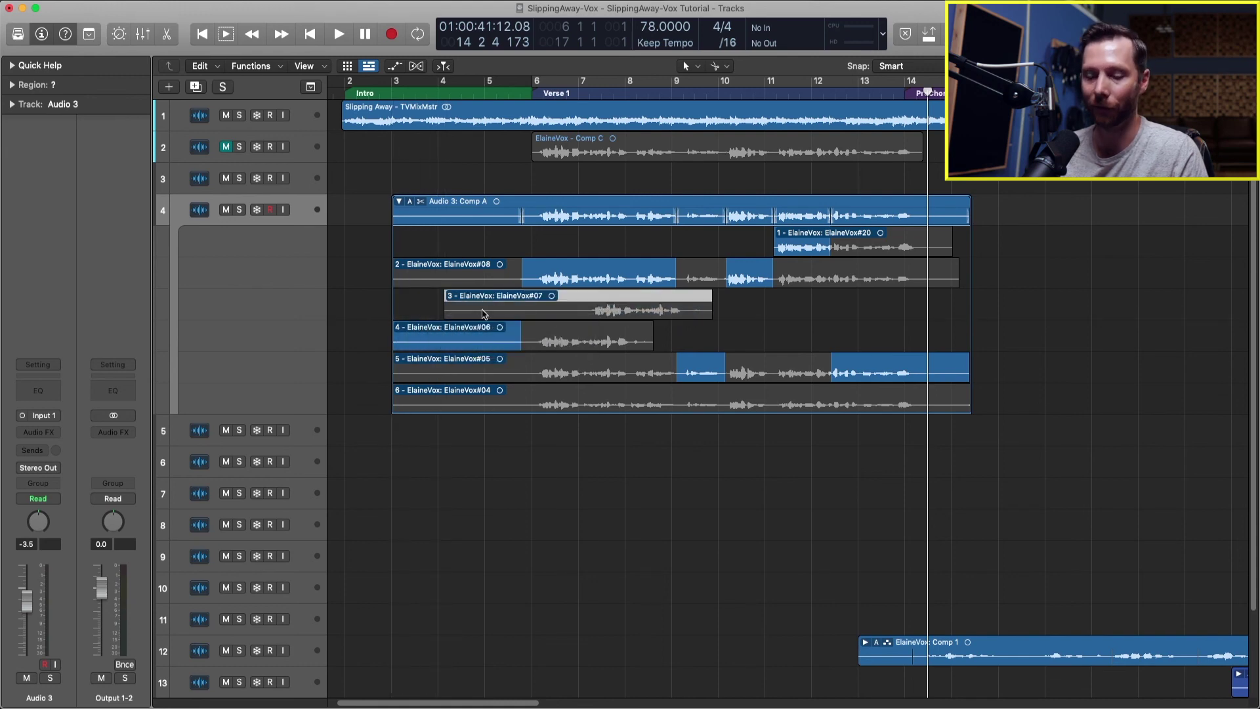
{"action": "key", "text": "super+z"}
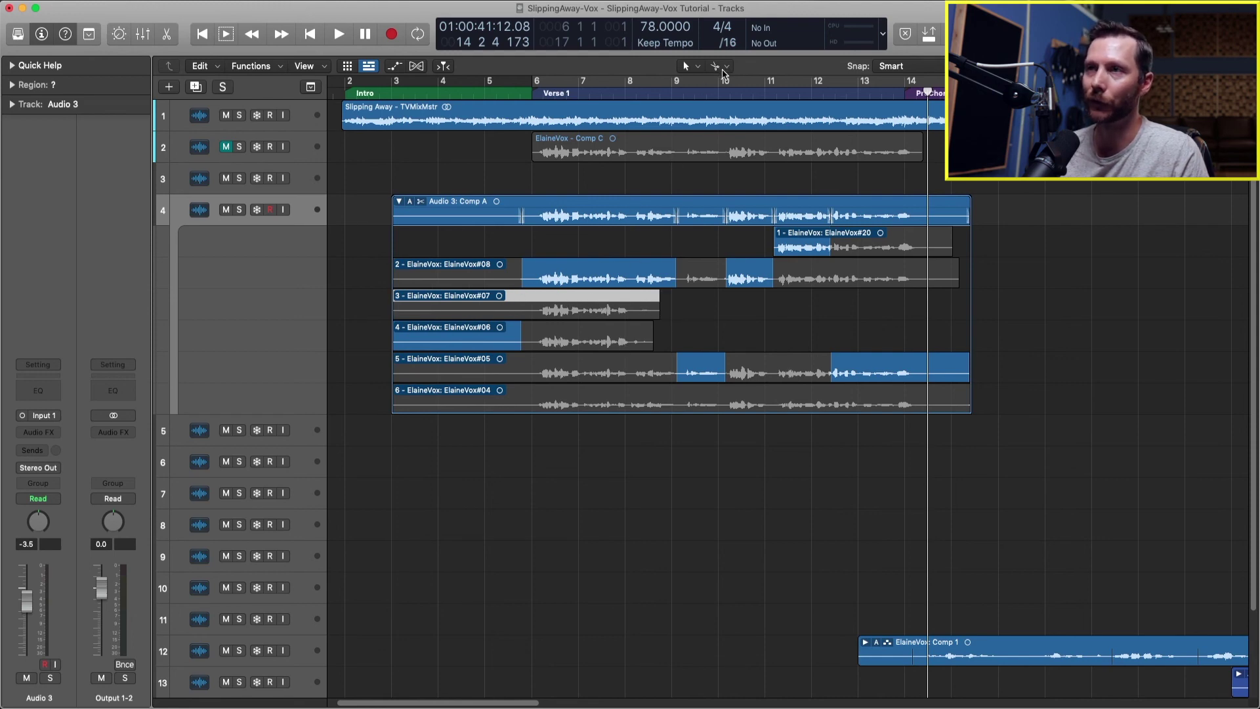
{"action": "left_click", "coordinate": [620, 341]}
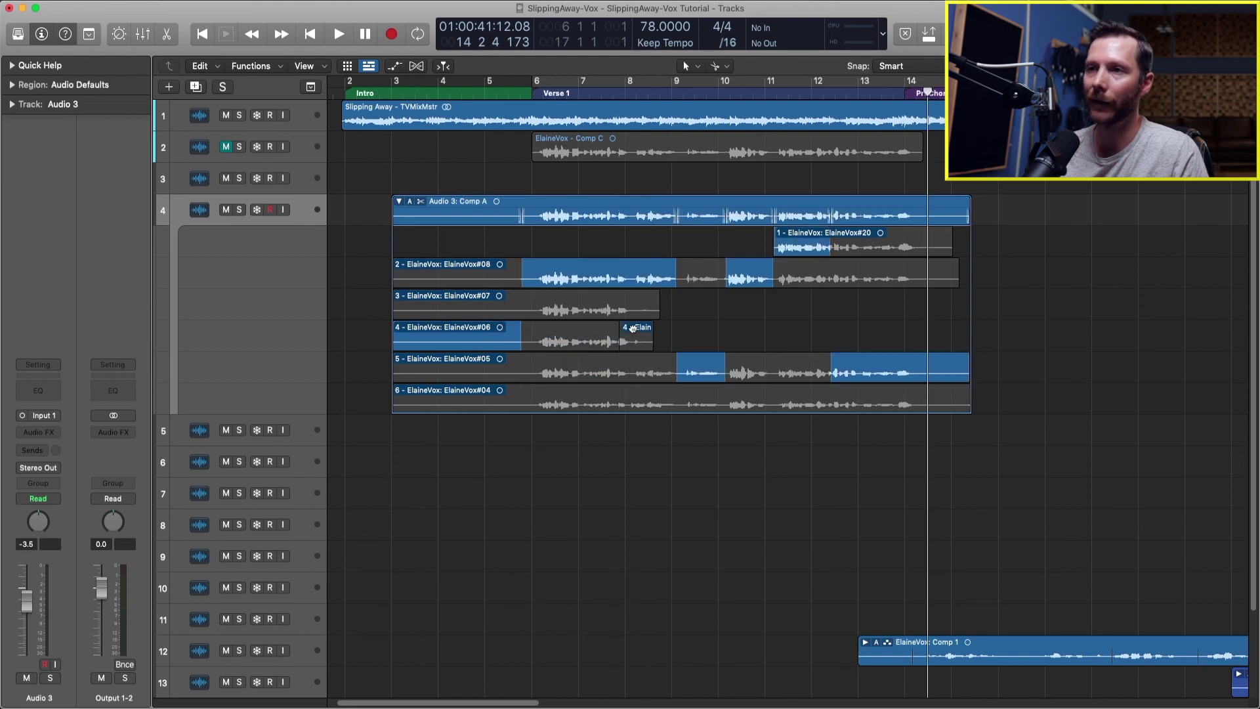
{"action": "left_click_drag", "start_coordinate": [632, 328], "coordinate": [655, 328]}
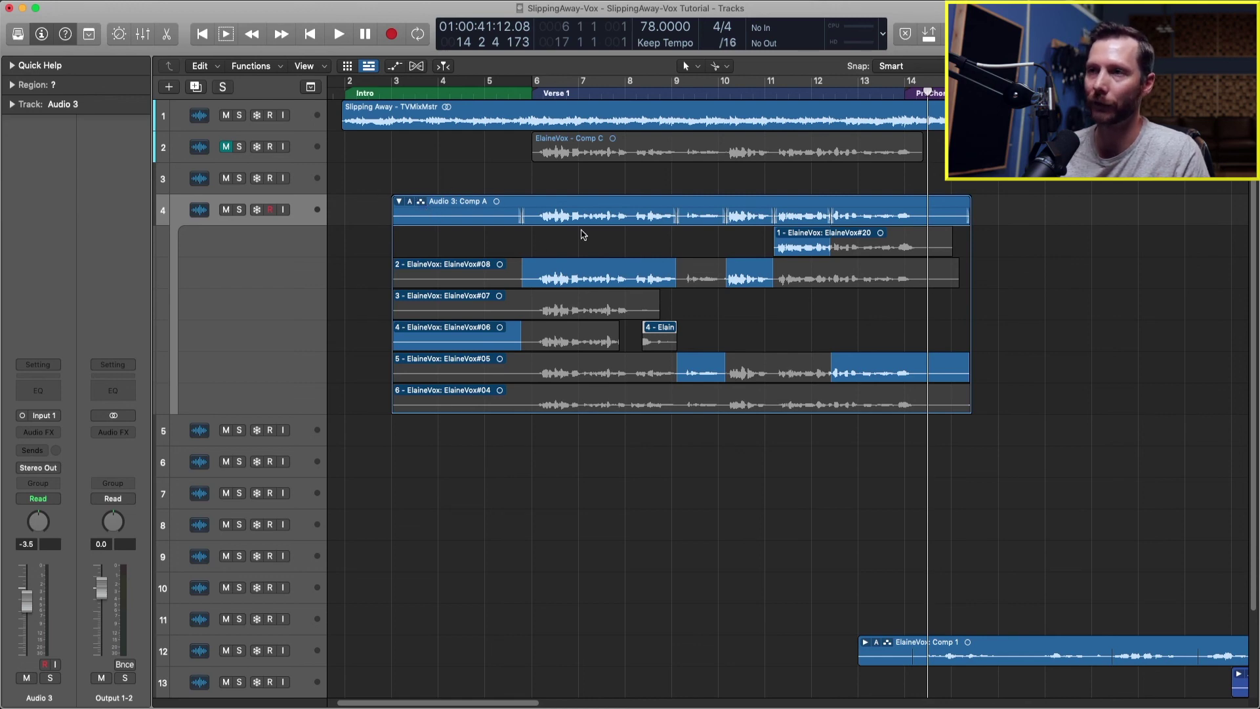
- Extend take 2's comp section to about bar 11, replacing take 5's middle part
{"action": "left_click_drag", "start_coordinate": [677, 277], "coordinate": [773, 277]}
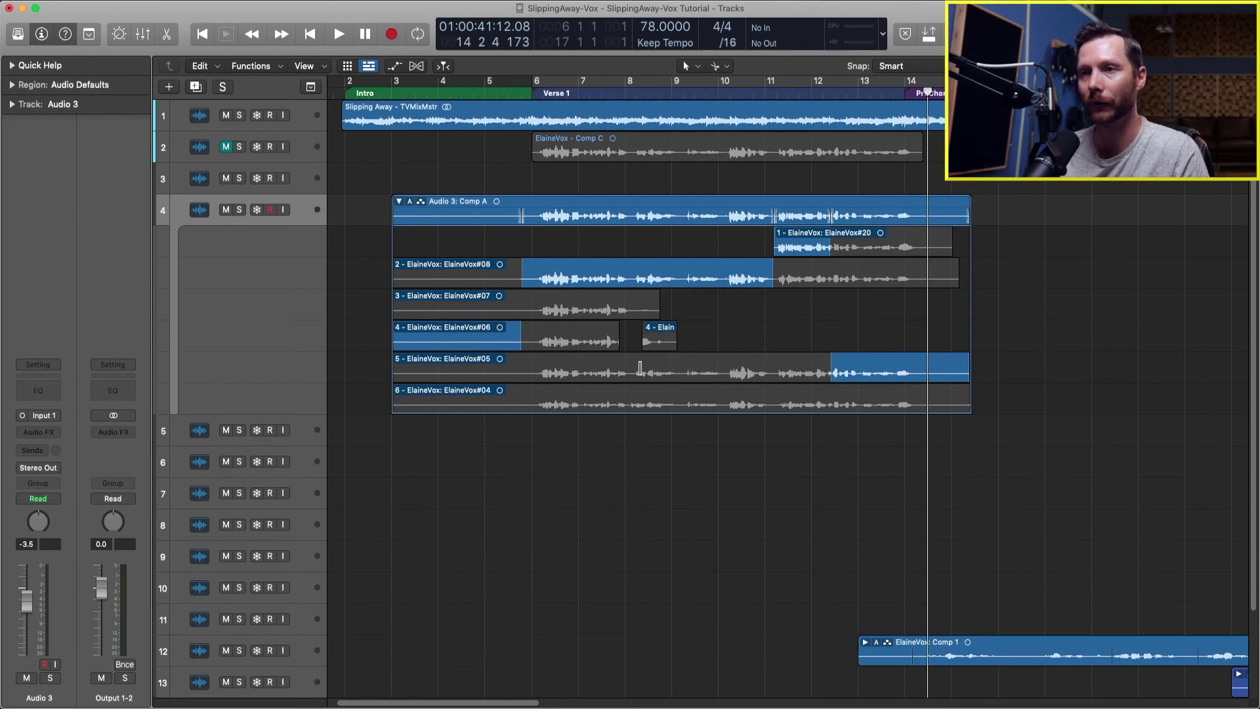